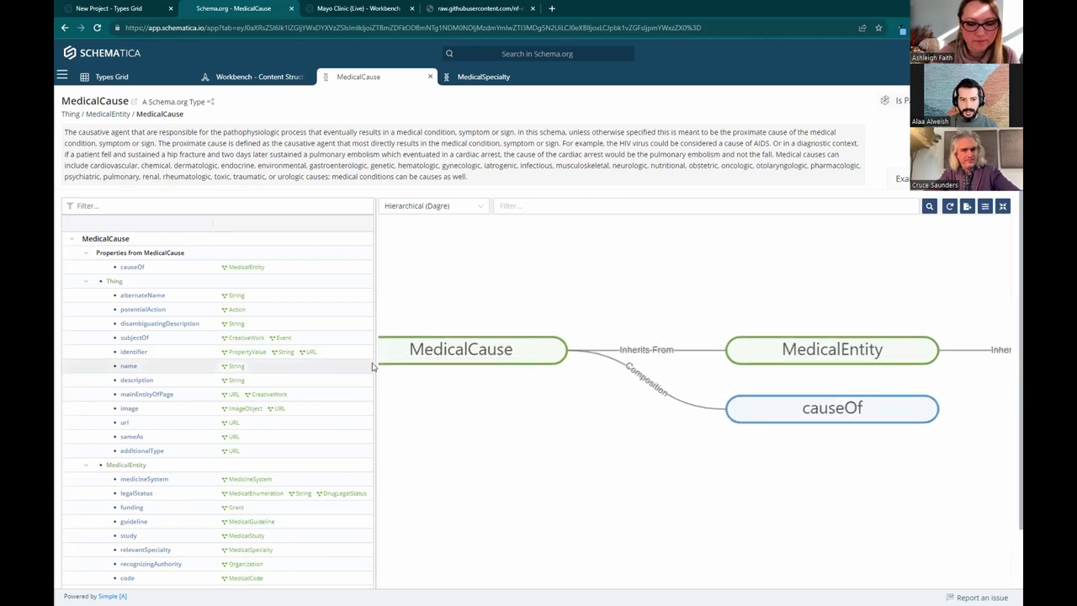
- Widen the MedicalCause graph area and examine the type's inheritance and composition links alongside its property list
drag(373, 366, 357, 364)
drag(406, 283, 468, 281)
drag(632, 285, 542, 289)
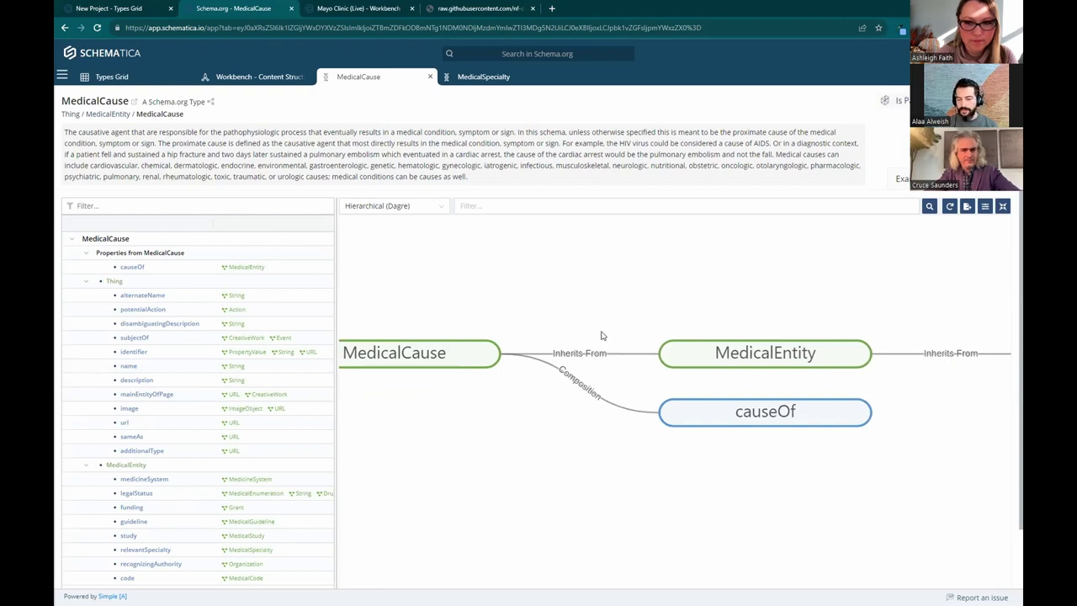
scroll(581, 326, down, 3)
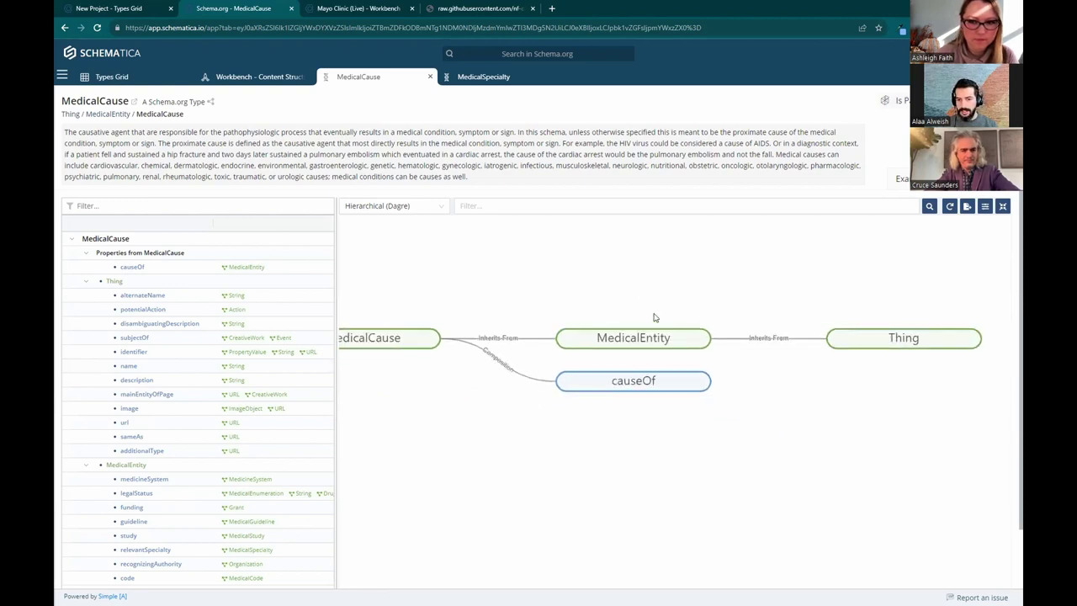
scroll(215, 522, down, 1)
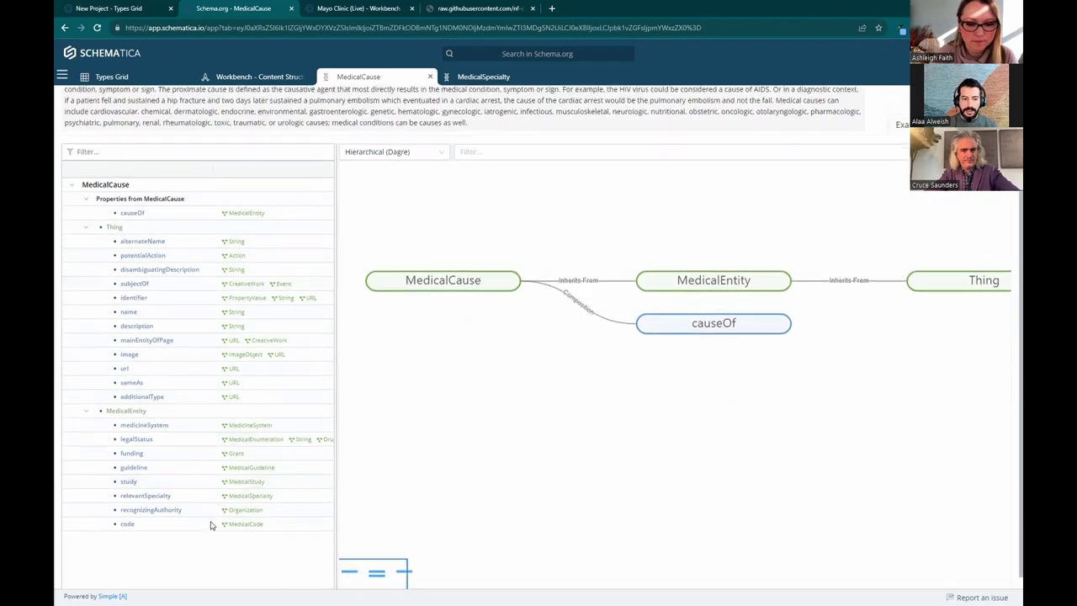
scroll(212, 525, up, 1)
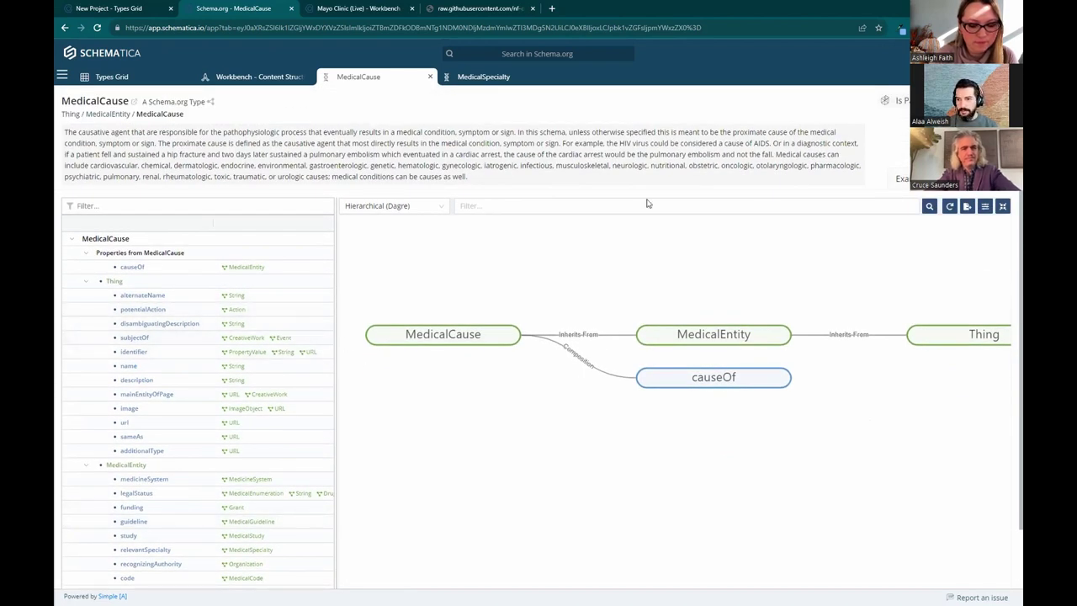
- Open the MedicalCause examples and read through the JSON-LD markup of Example 1
click(903, 178)
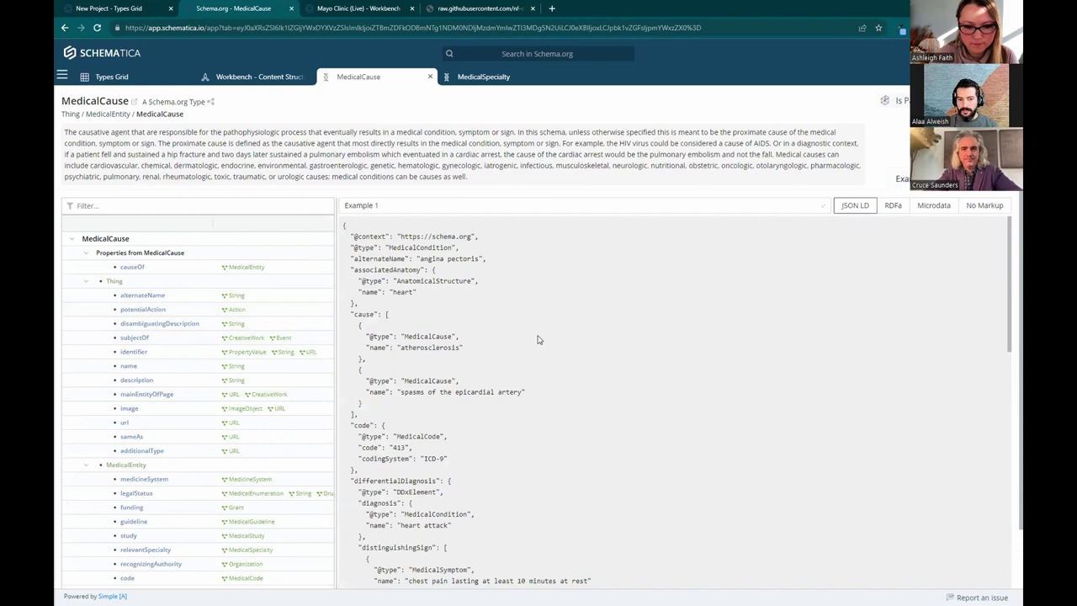
scroll(521, 303, down, 1)
scroll(508, 274, up, 1)
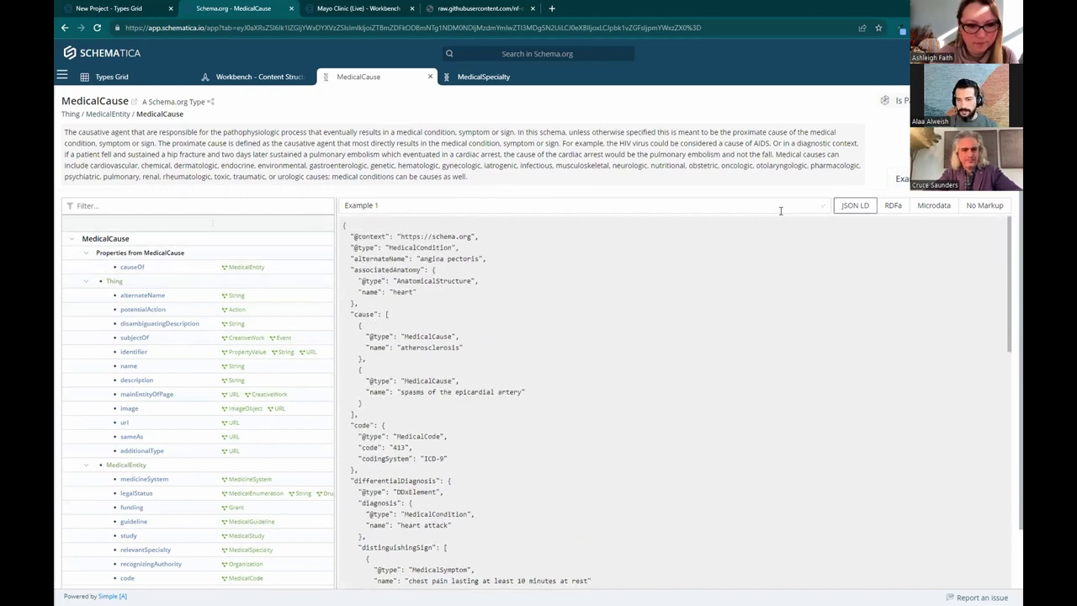
scroll(402, 346, down, 5)
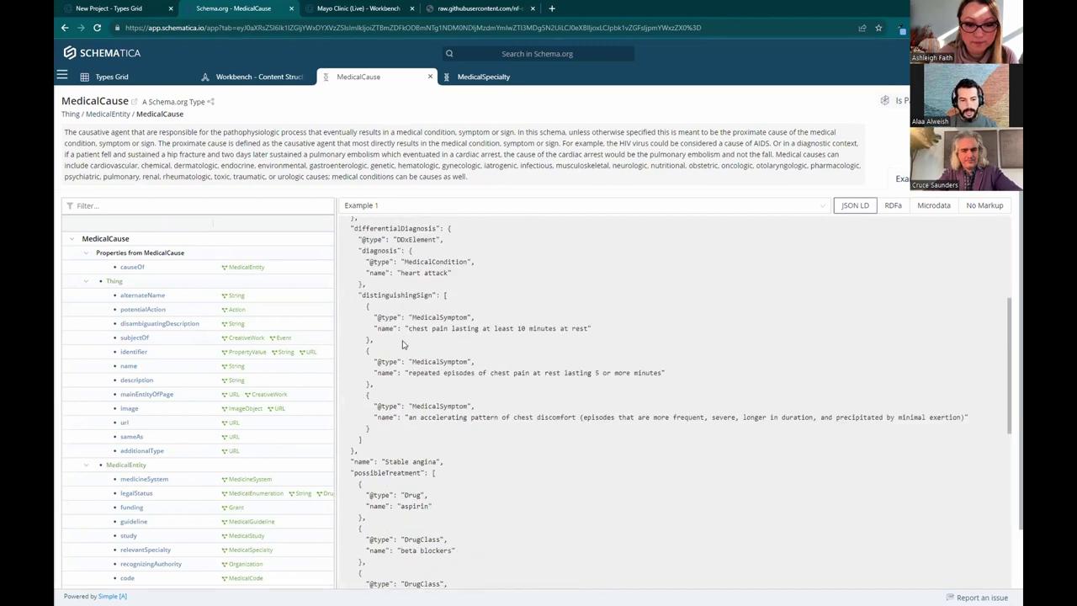
scroll(427, 322, up, 5)
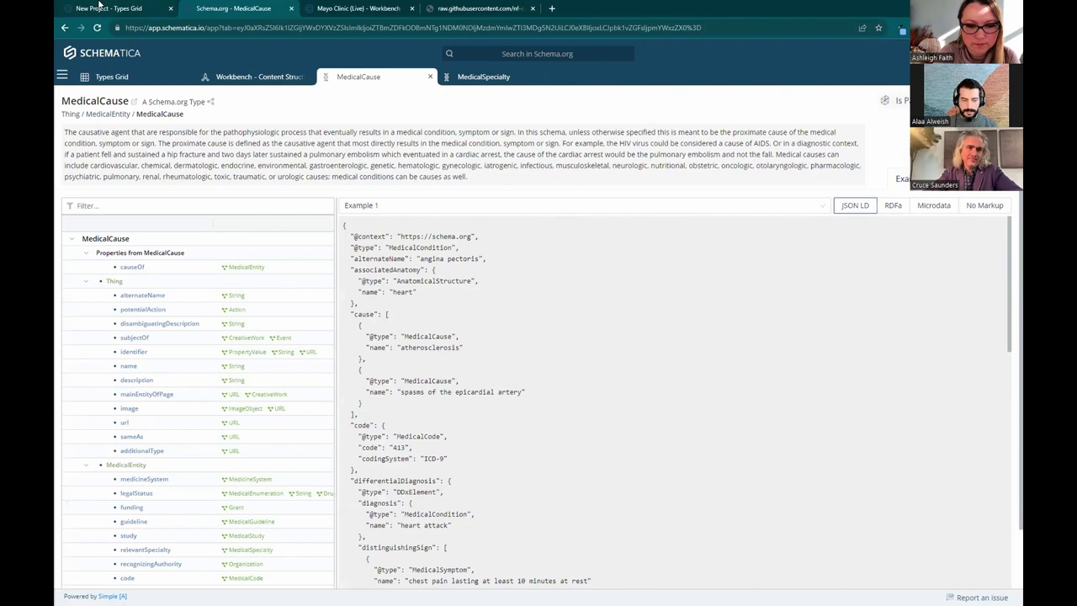
- Open the MedicalSpecialty type and examine its hierarchical graph, from the parent and range links to the enumeration members and the types they inherit from
click(483, 76)
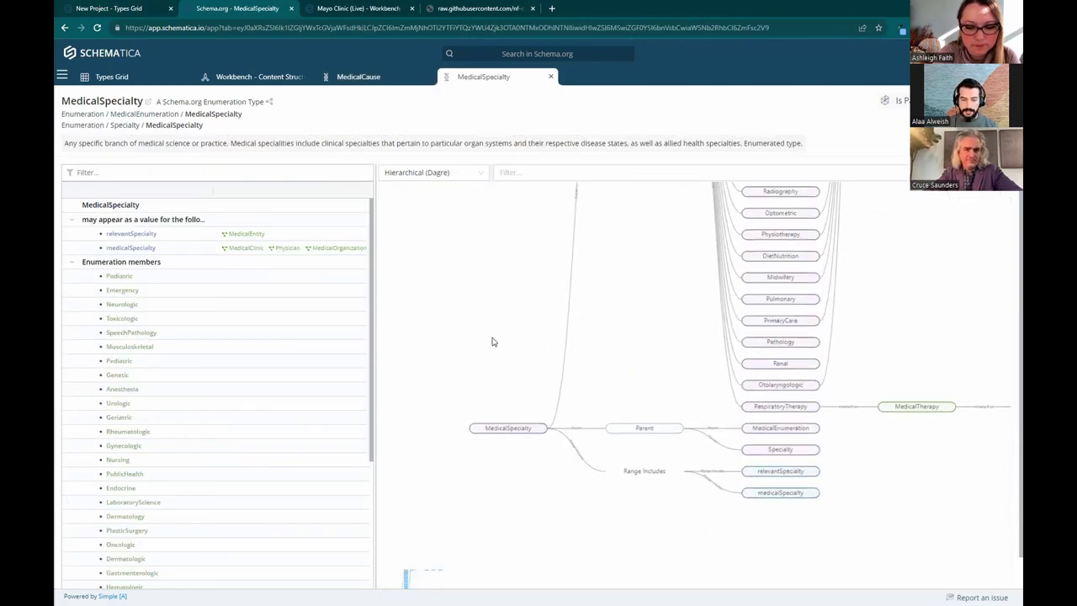
drag(515, 396, 494, 338)
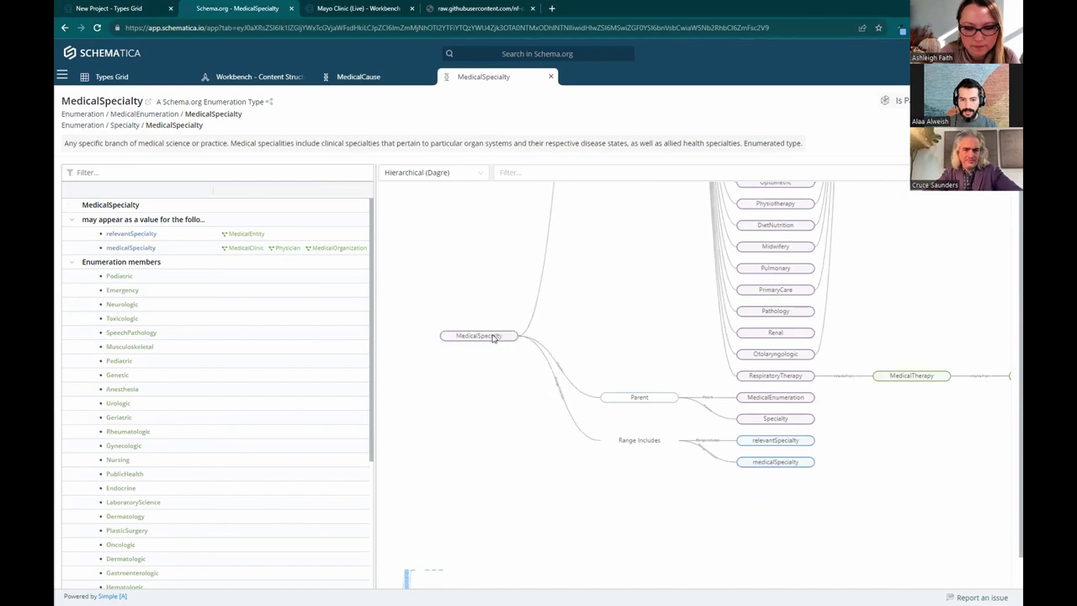
drag(630, 298, 490, 261)
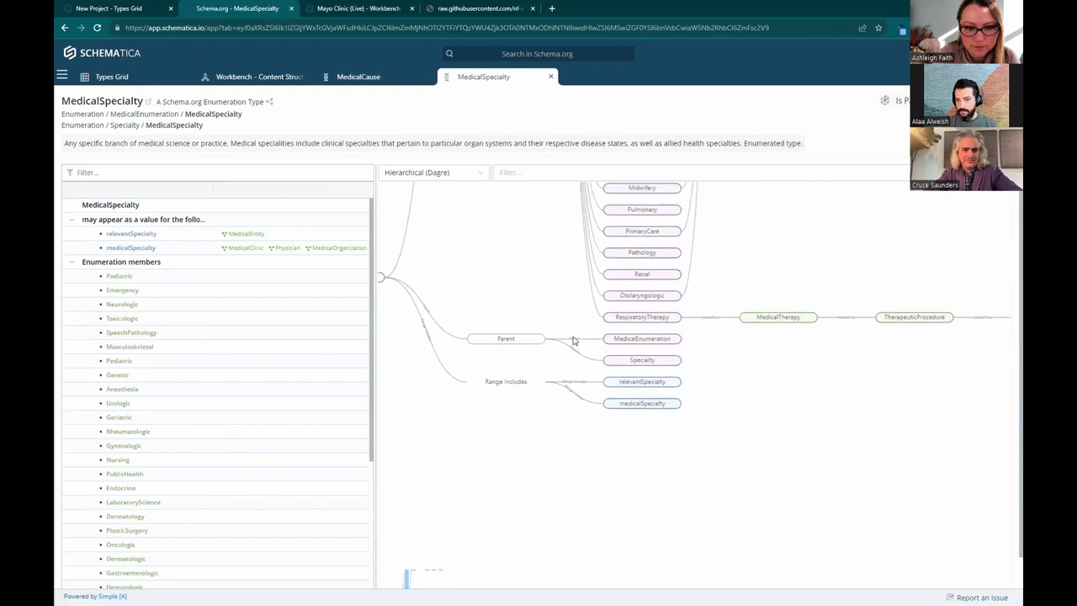
scroll(589, 315, up, 3)
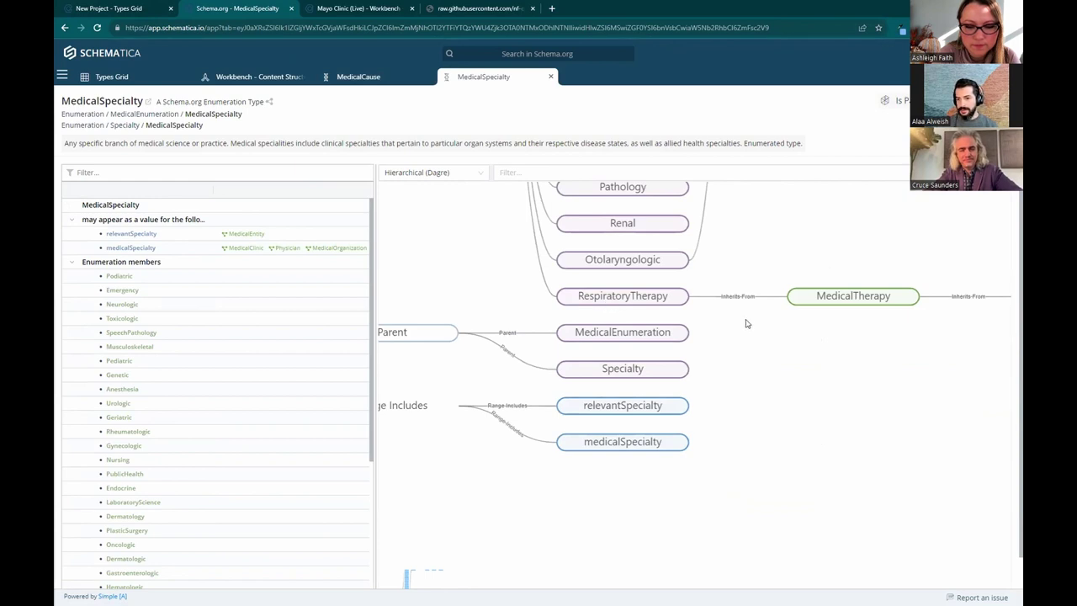
drag(746, 322, 539, 331)
scroll(709, 351, left, 5)
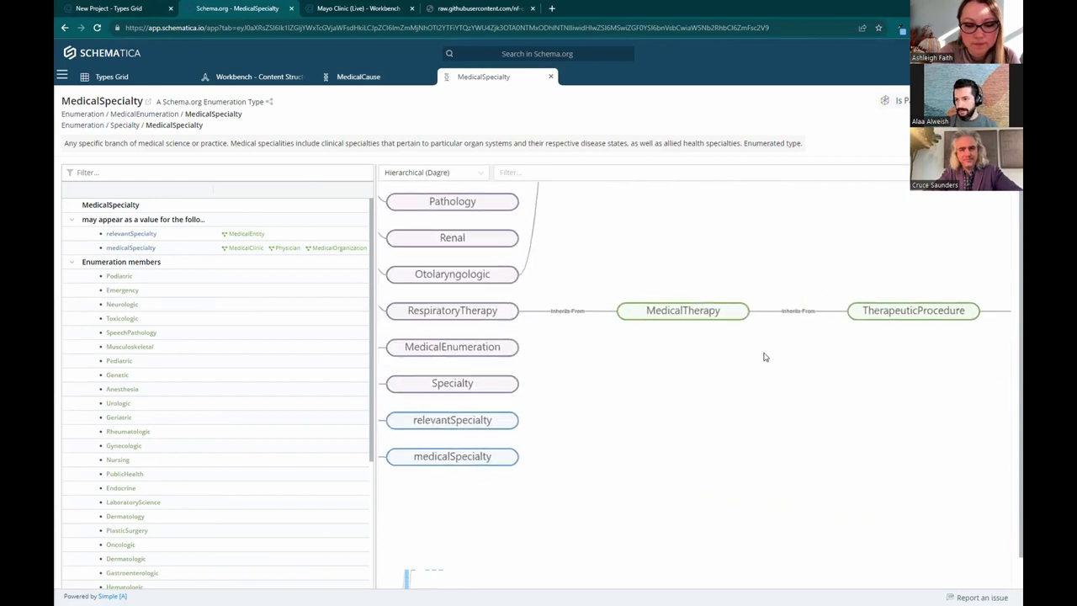
scroll(717, 353, down, 5)
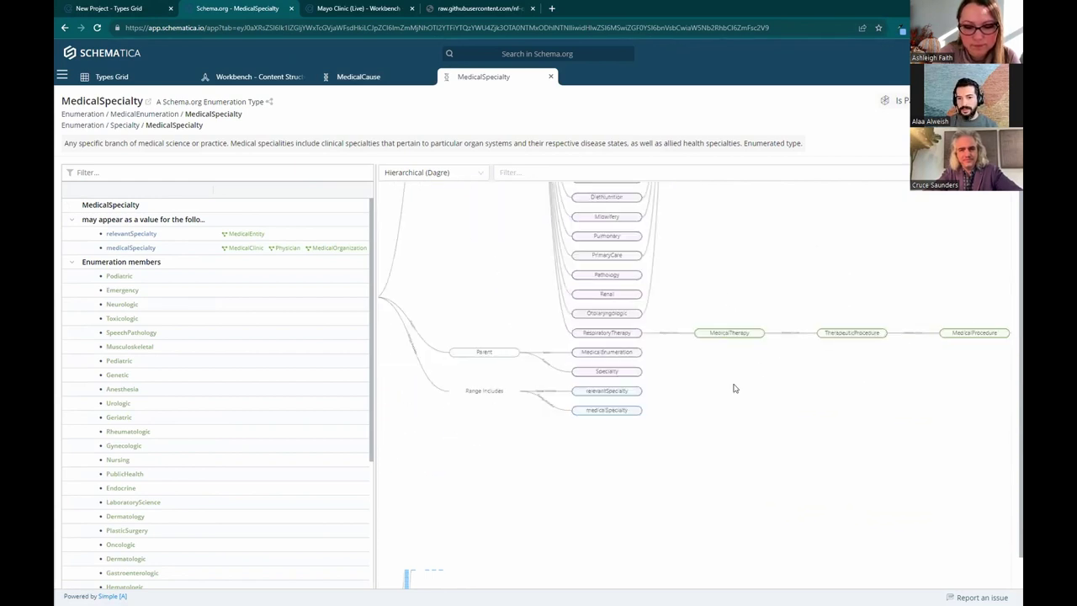
scroll(707, 320, up, 4)
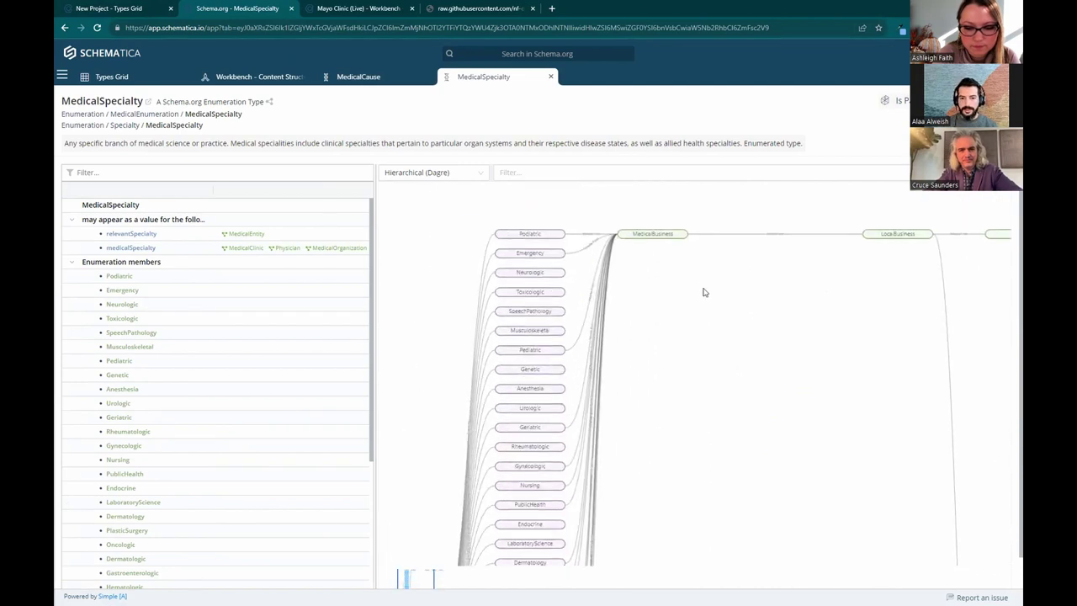
drag(690, 285, 696, 248)
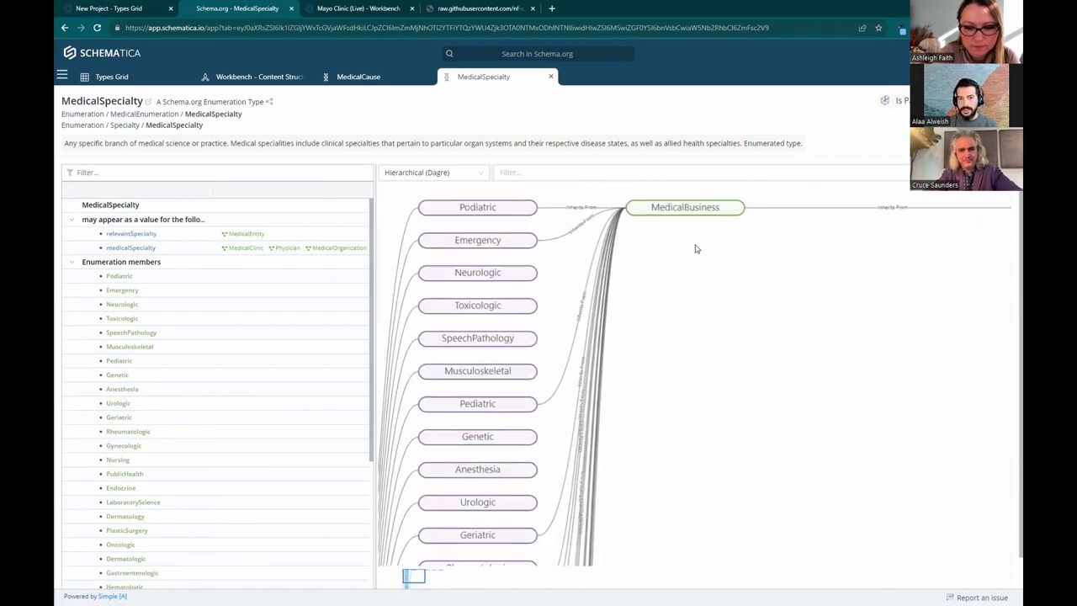
scroll(598, 303, down, 5)
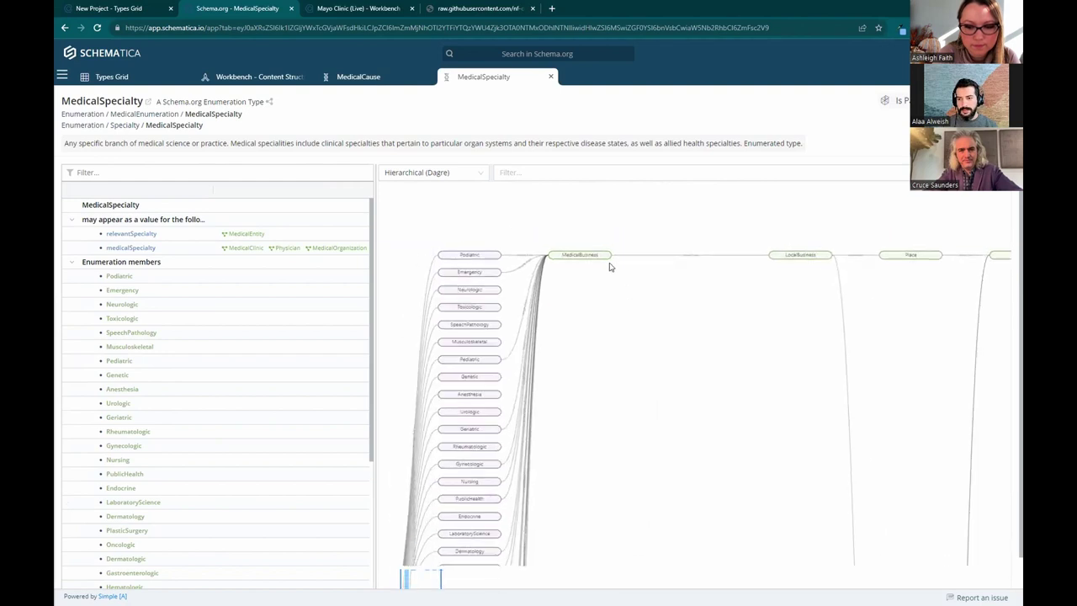
- Show the MedicalSpecialty graph as an ER Graph and expand relevantSpecialty from its Range Includes entries
click(459, 177)
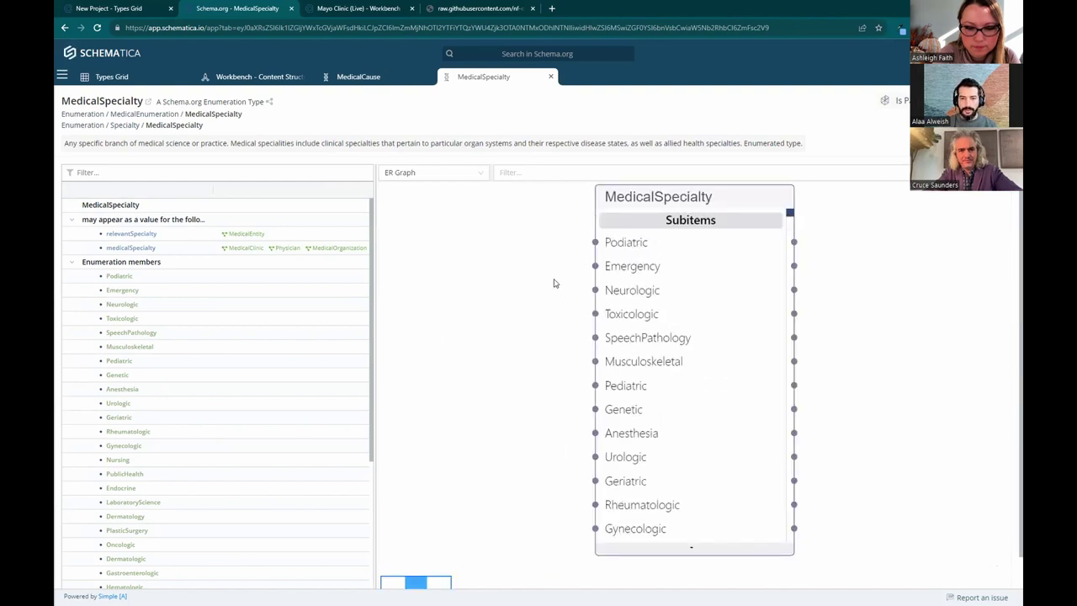
scroll(619, 404, down, 4)
scroll(623, 422, down, 5)
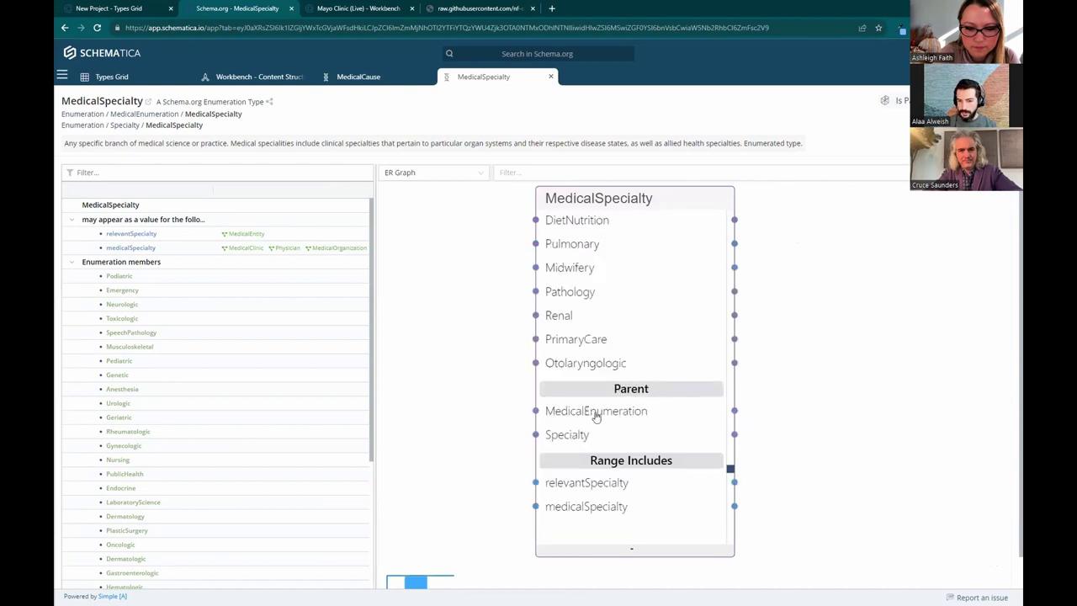
click(593, 490)
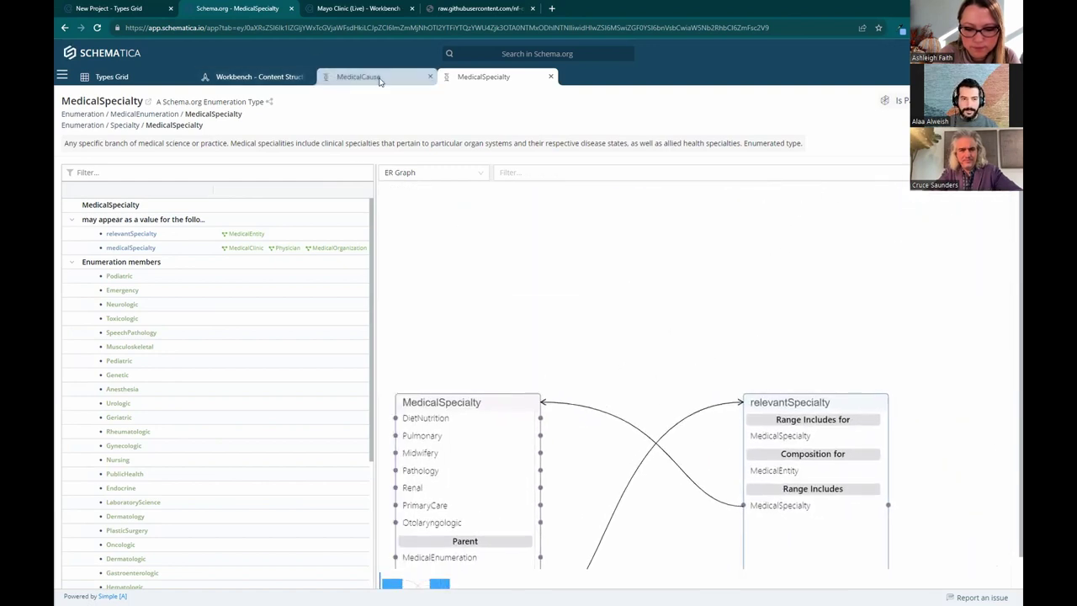
- Return to the MedicalCause type and display its graph in the Tree (Indented) layout
click(353, 78)
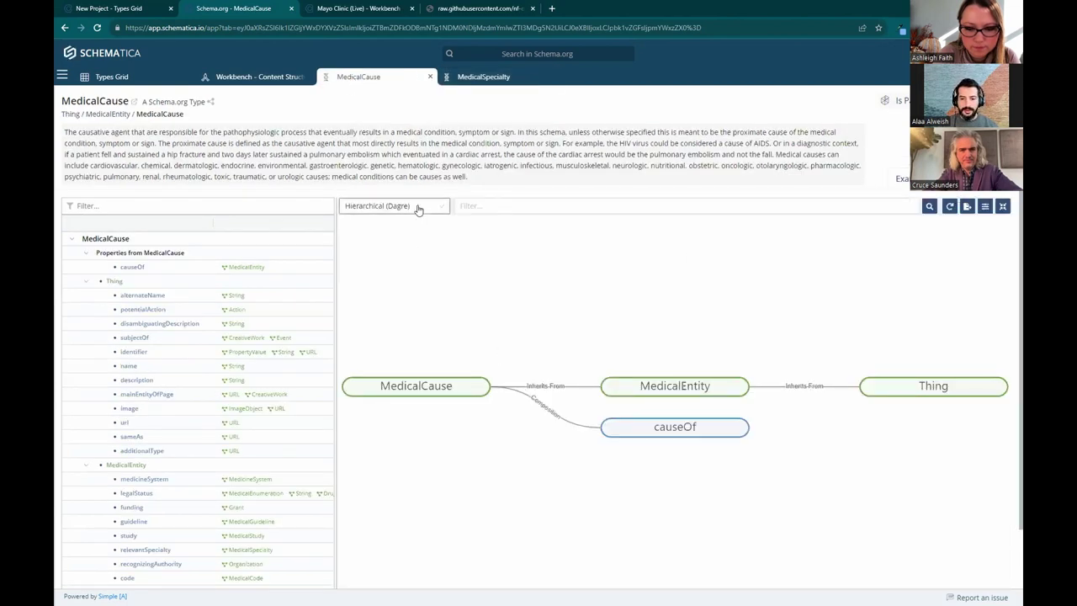
click(401, 205)
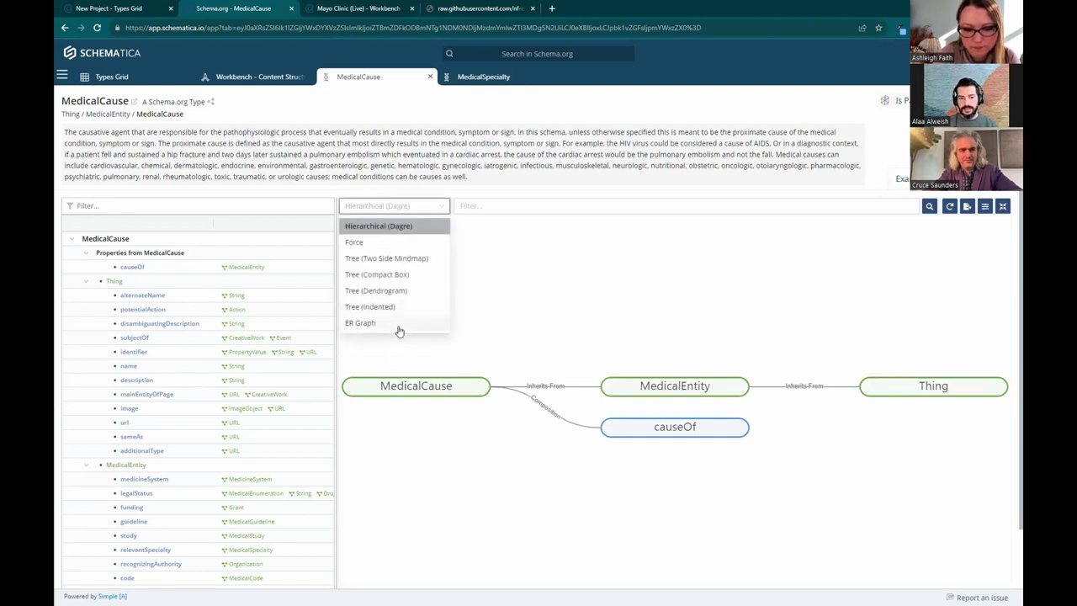
click(401, 311)
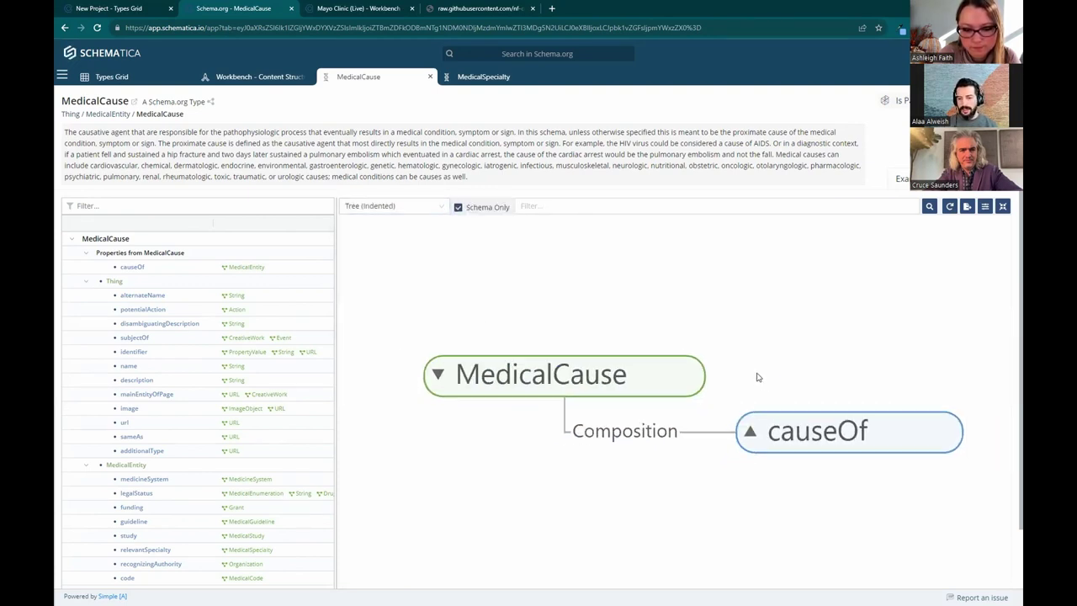
- Switch the MedicalCause graph to ER Graph, expand MedicalEntity from it, and examine that entity's composition and range entries
click(399, 206)
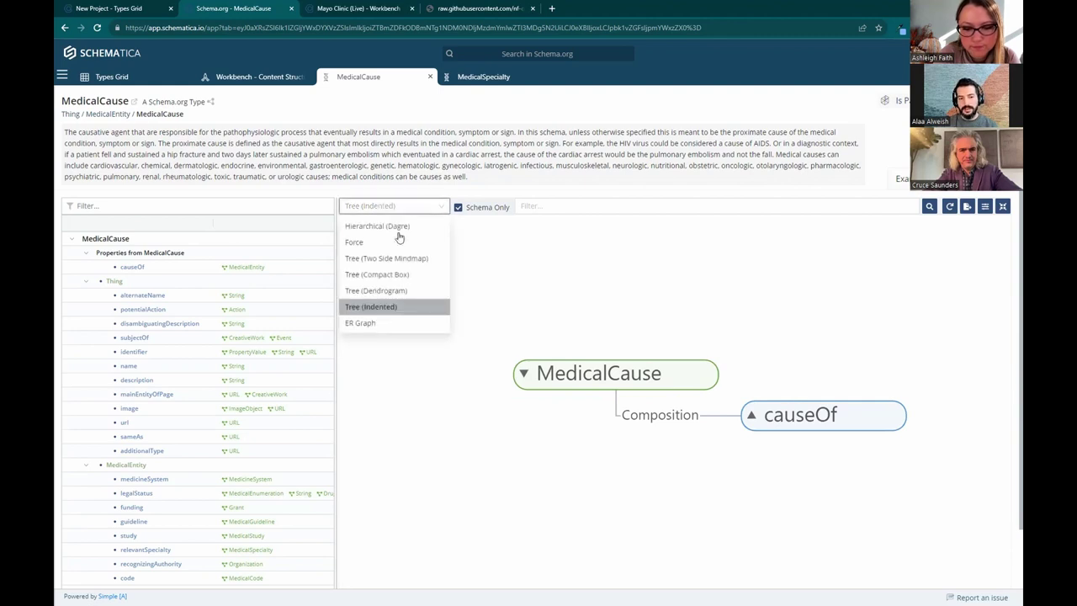
click(384, 321)
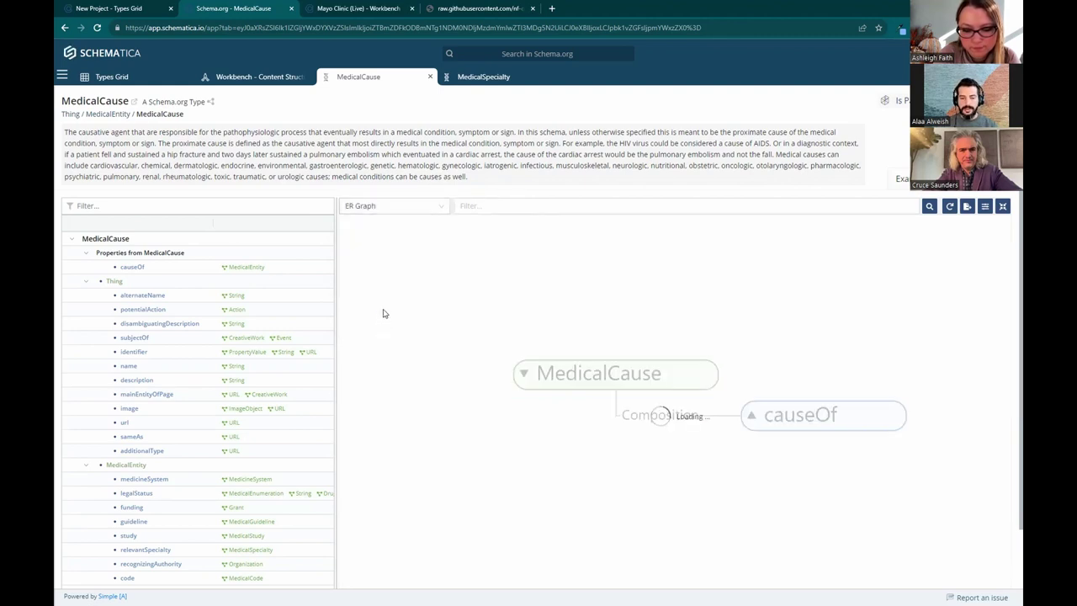
click(621, 279)
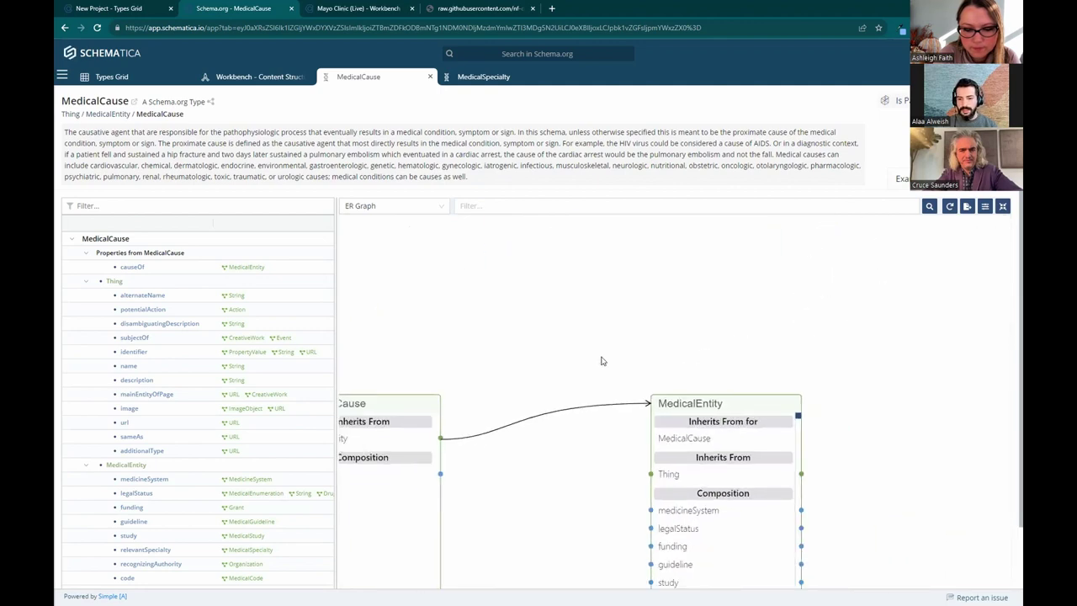
scroll(647, 371, down, 4)
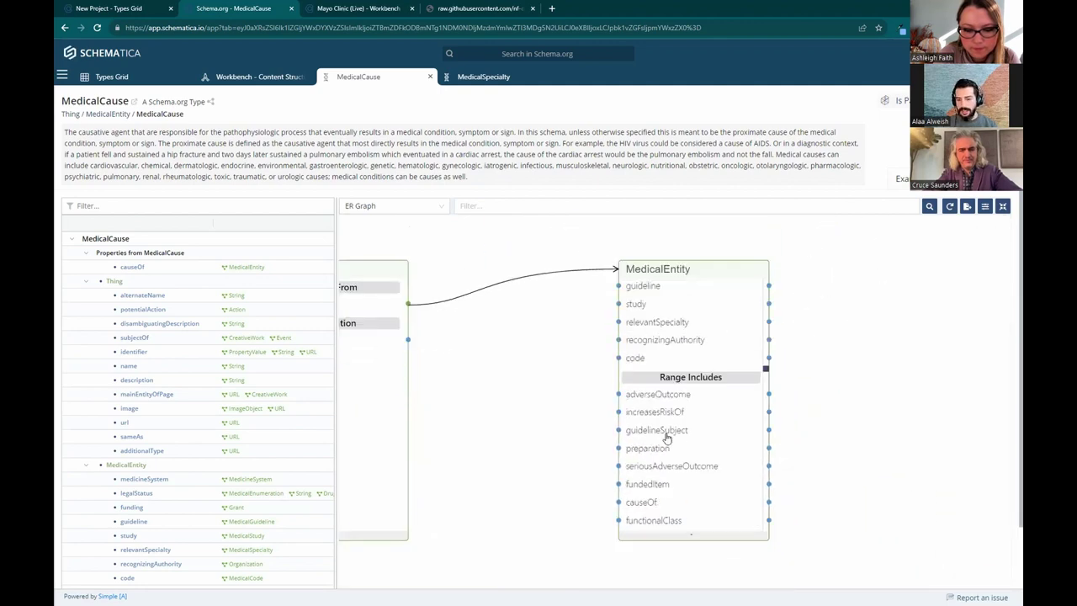
scroll(704, 424, down, 2)
scroll(698, 412, up, 6)
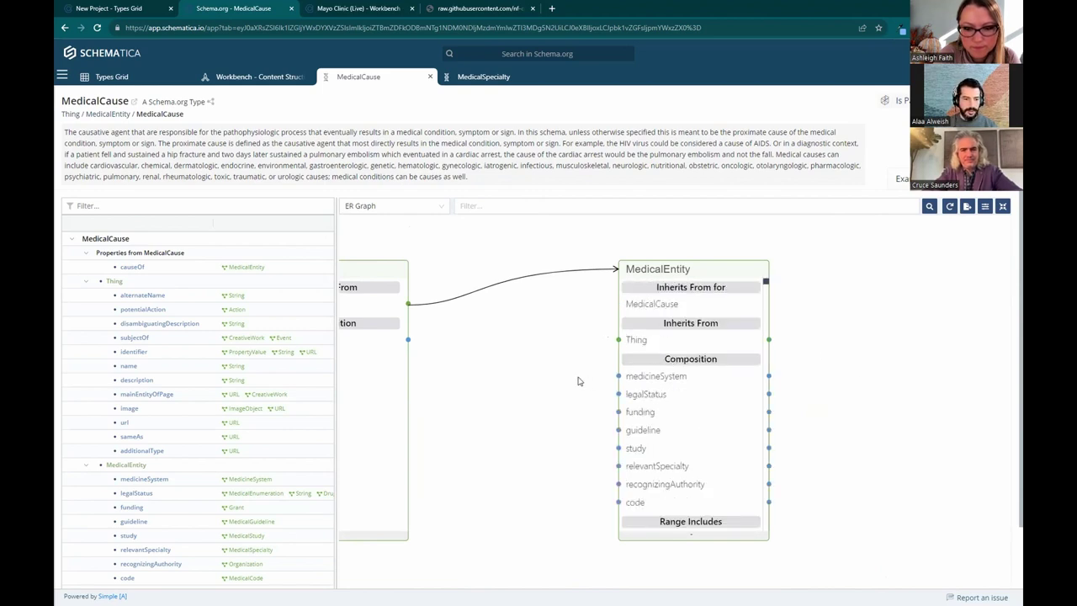
scroll(576, 378, up, 1)
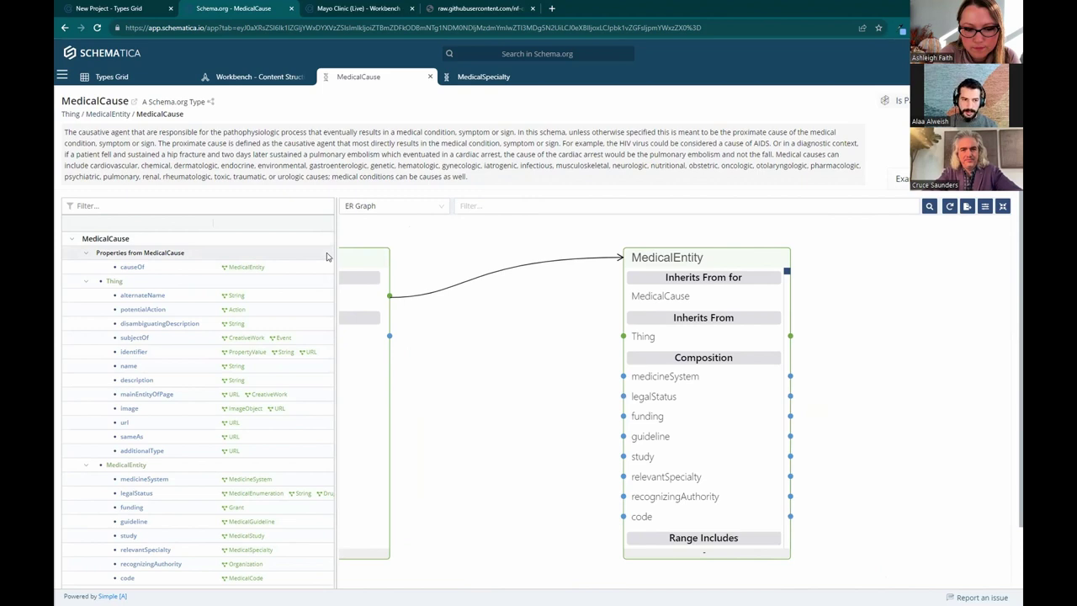
- Switch to the New Project in CoreModels and create a type named MedicalEntity, continuing straight to adding its elements
key(ctrl+shift+Tab)
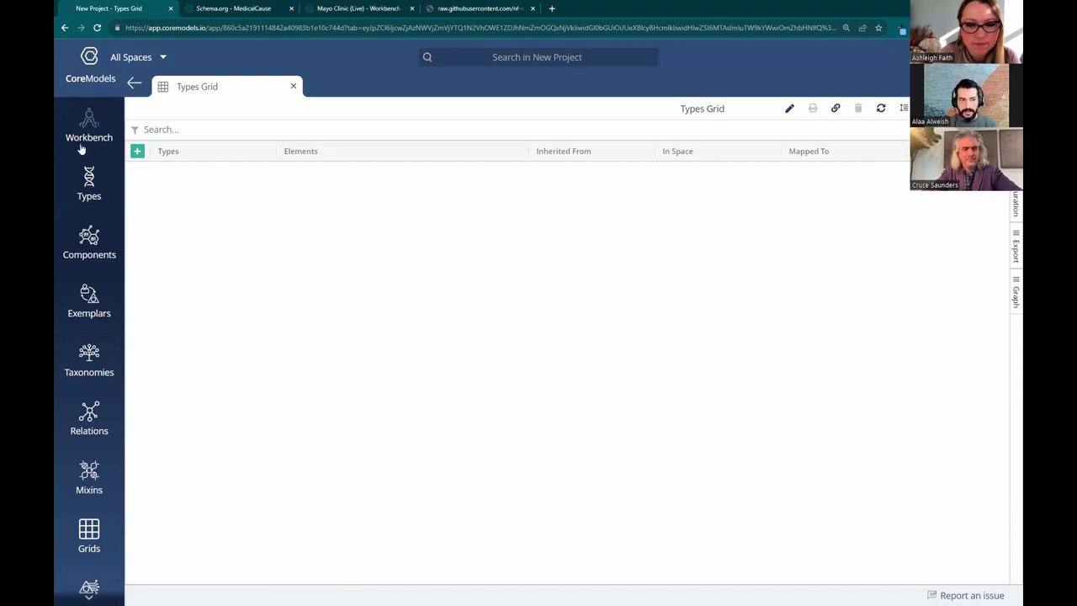
click(137, 151)
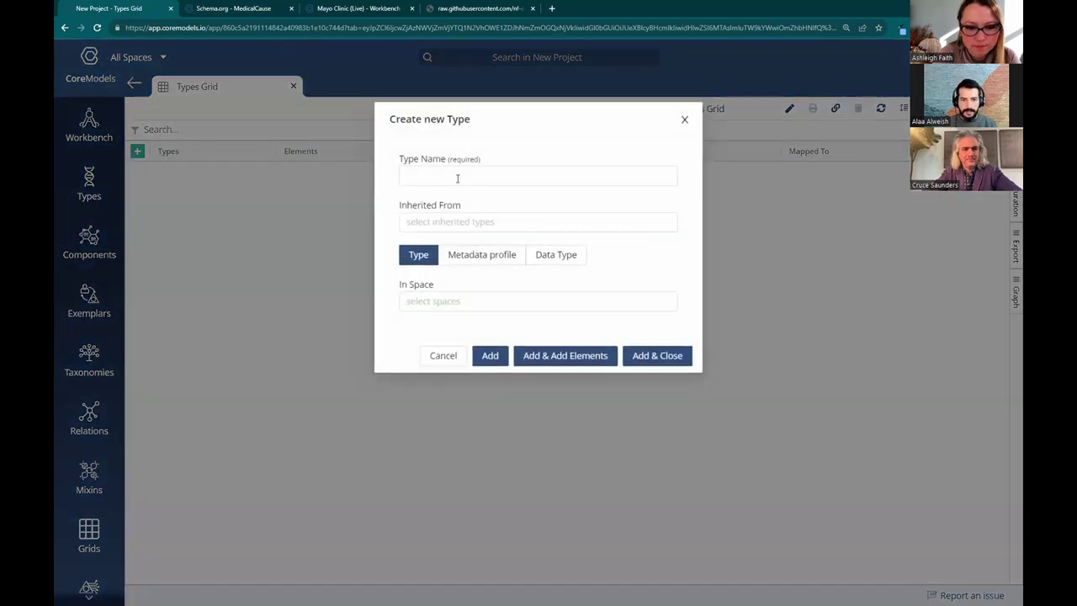
click(457, 175)
text(MedicalEntity)
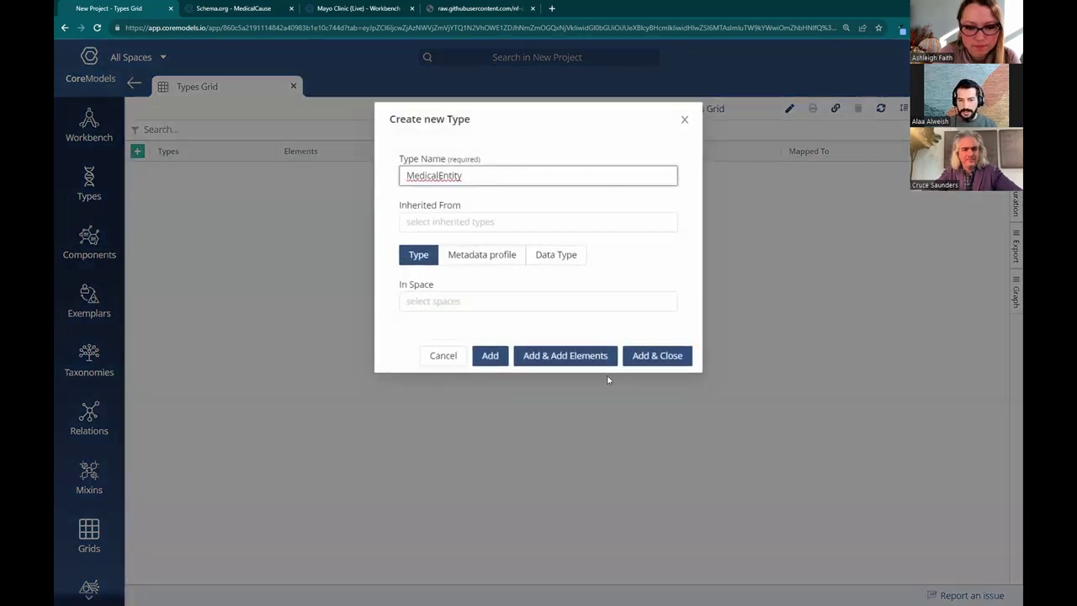
click(565, 356)
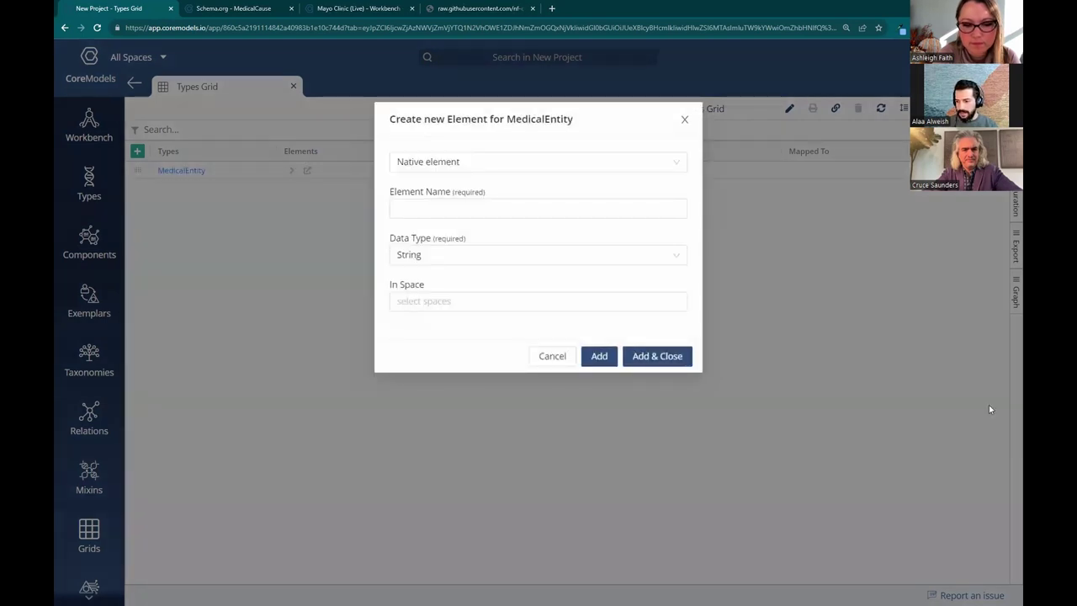
- Add a native String element named MedicalCode to MedicalEntity, keeping the element form open
click(428, 209)
text(MedicalCode)
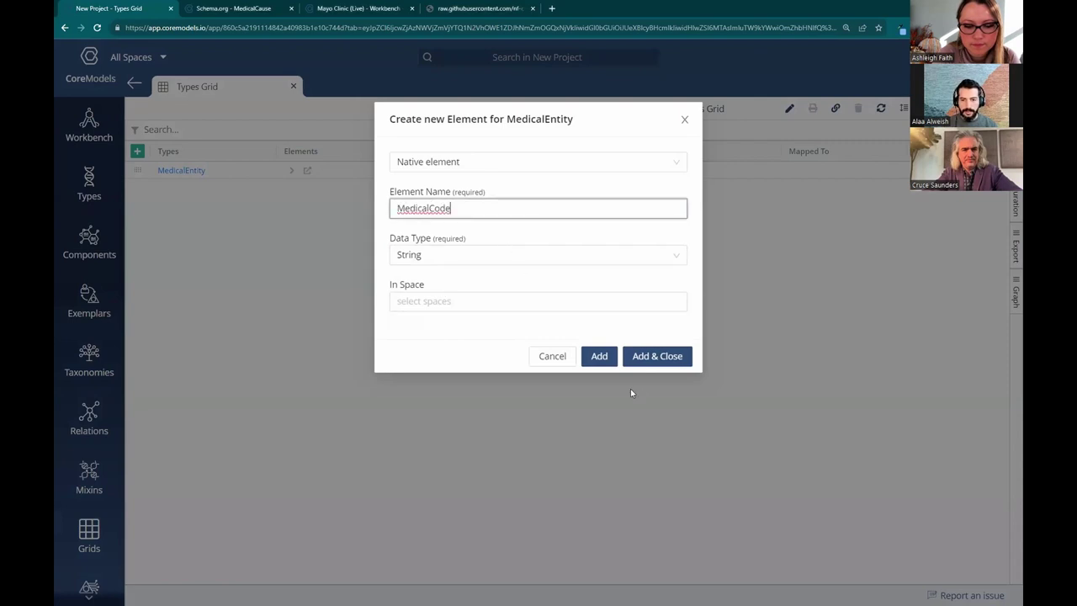
click(606, 356)
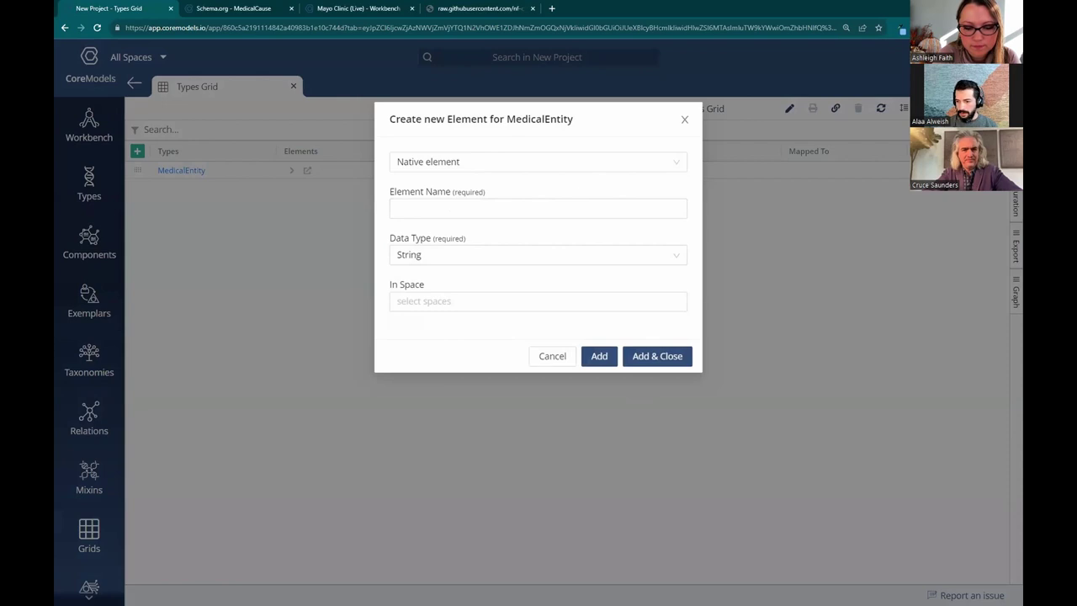
- Add a native String element named url to MedicalEntity and check the type's element list
click(434, 208)
text(url)
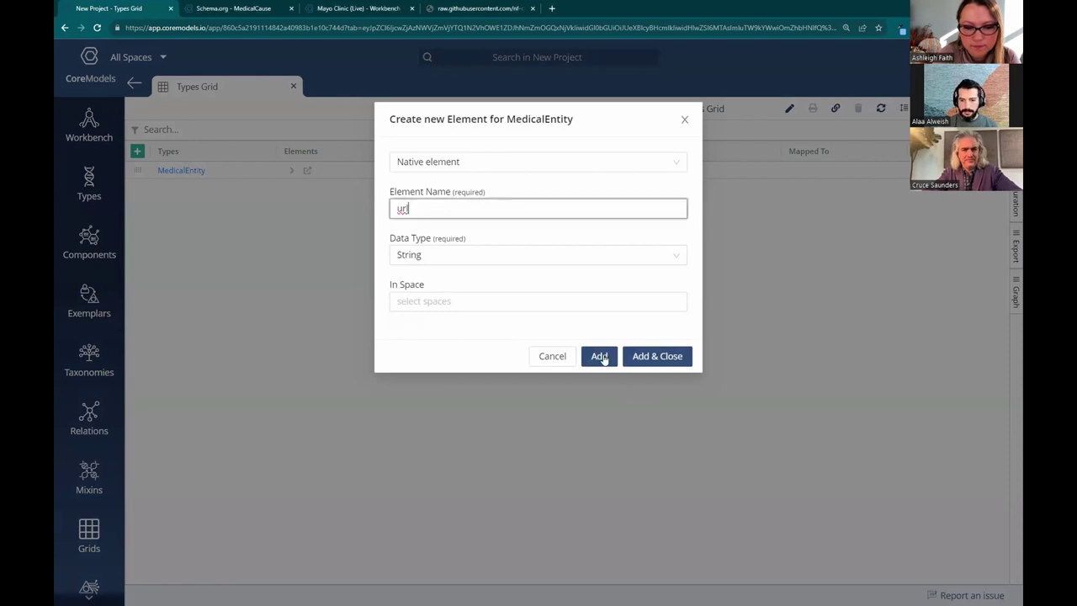
click(600, 356)
click(290, 171)
click(289, 171)
- Create a new type named Disease in the types grid
click(137, 151)
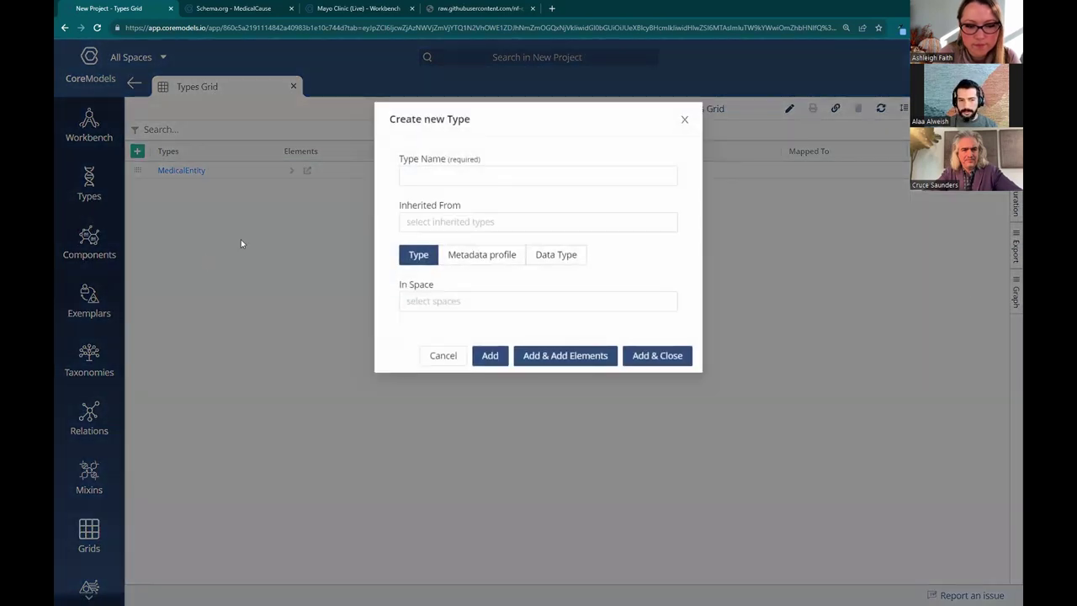
text(Disease)
click(642, 356)
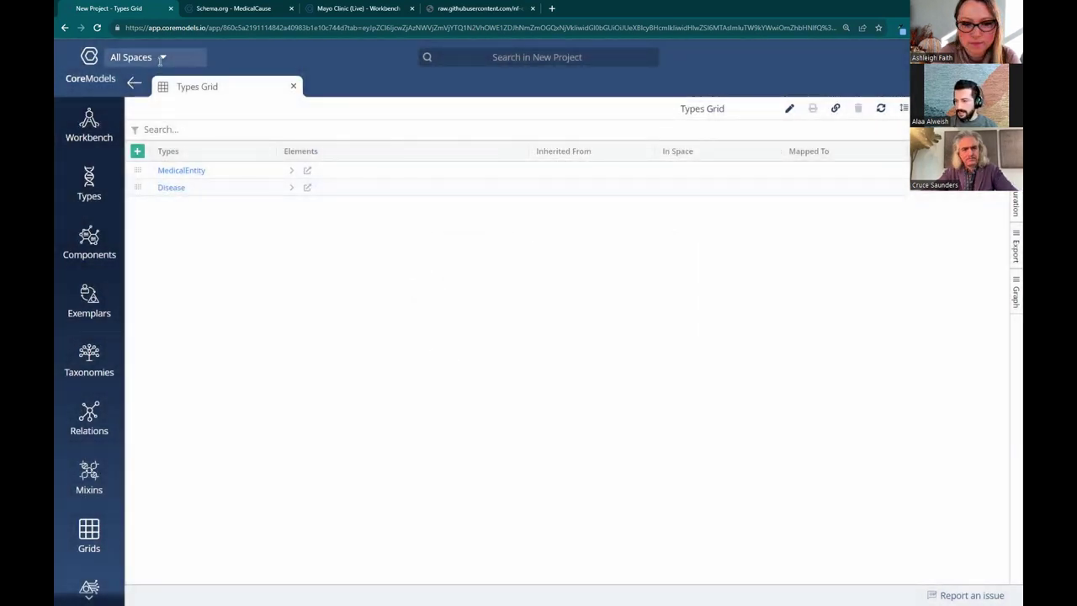
- Create a new space named schema.org in the project
click(159, 57)
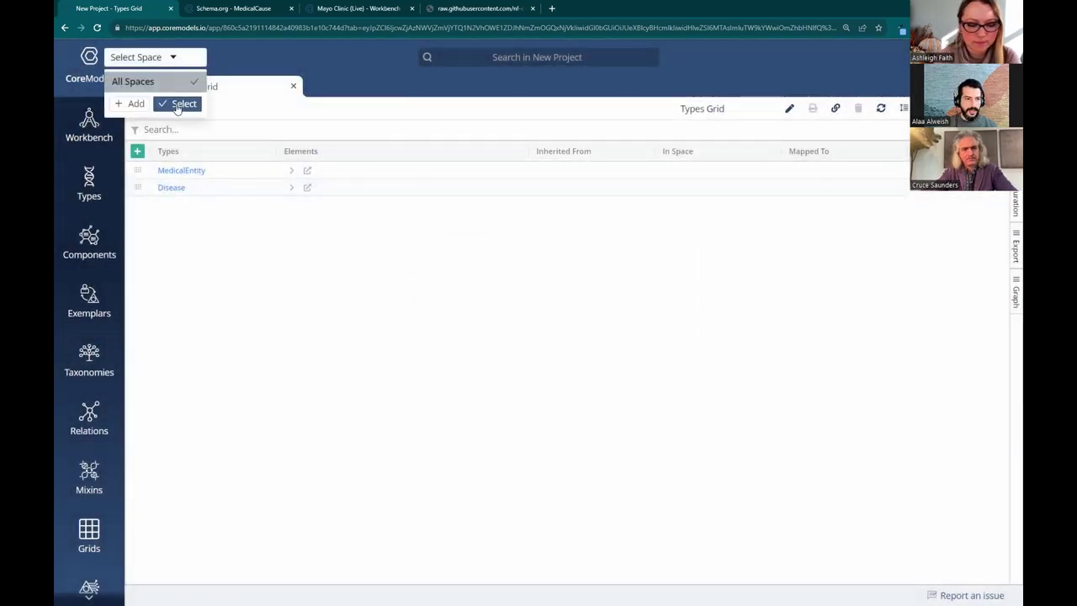
click(132, 105)
text(schema.org)
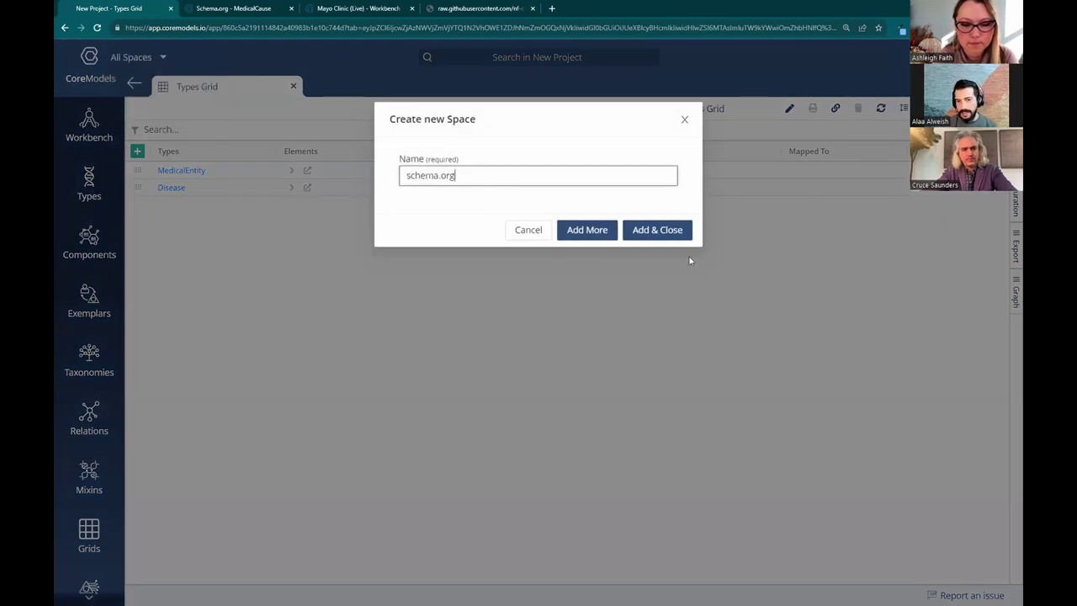
click(660, 234)
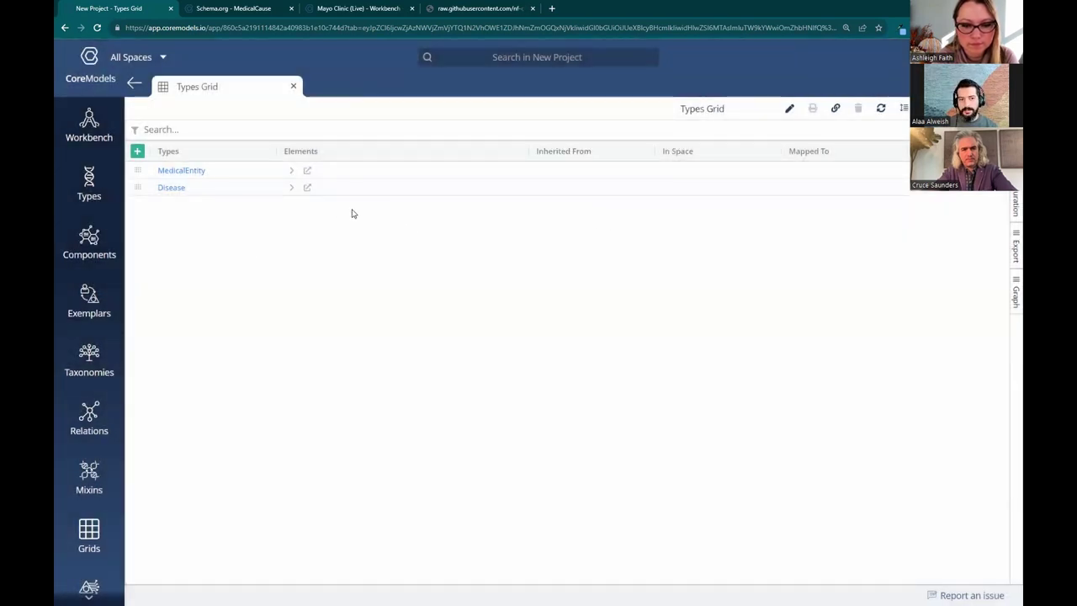
- Create a type named MedicalCondition and assign it to the schema.org space
click(137, 153)
text(MedicalCondition)
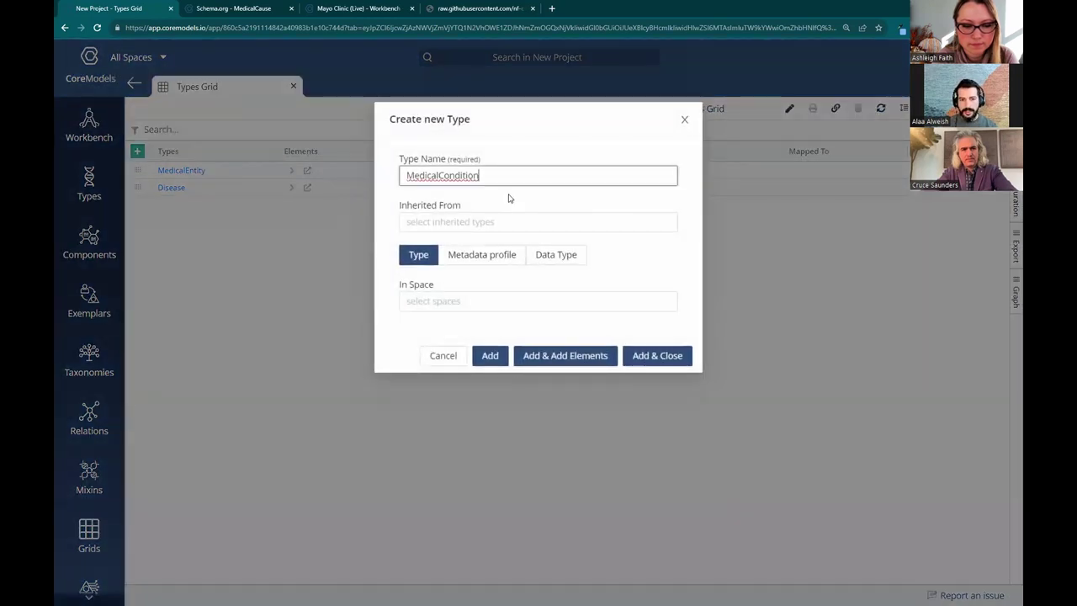
click(473, 301)
click(427, 332)
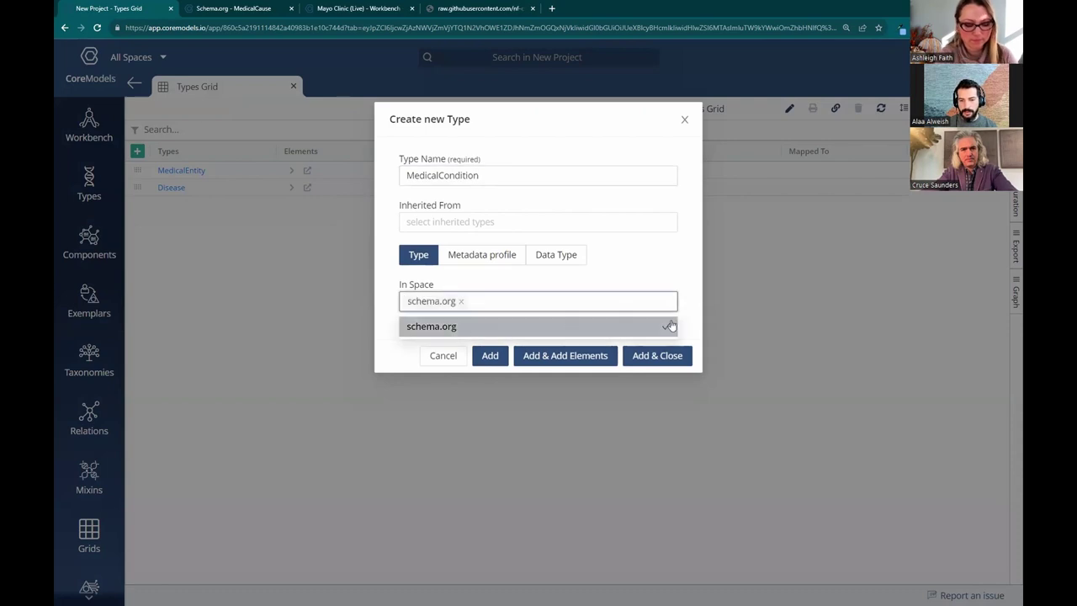
click(664, 356)
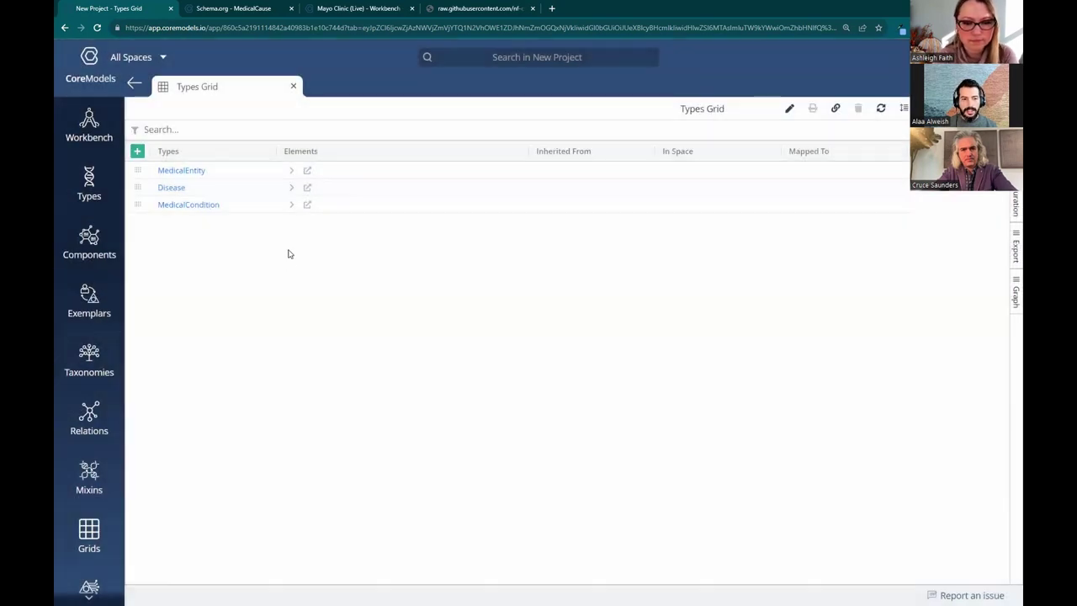
- Check the MedicalCondition element list and set the type to inherit from MedicalEntity
click(291, 204)
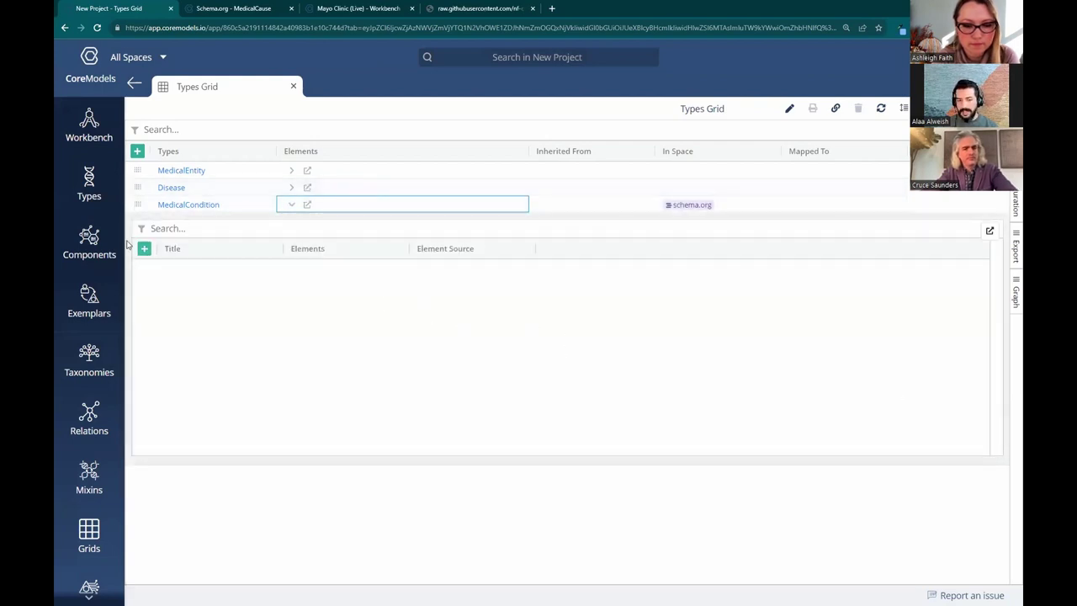
click(292, 207)
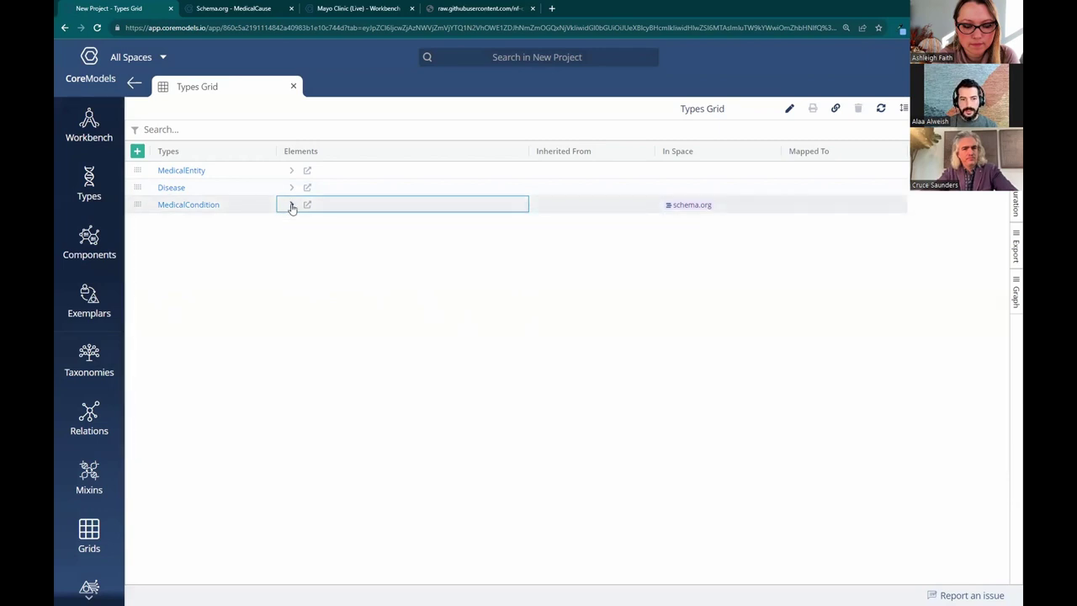
click(568, 205)
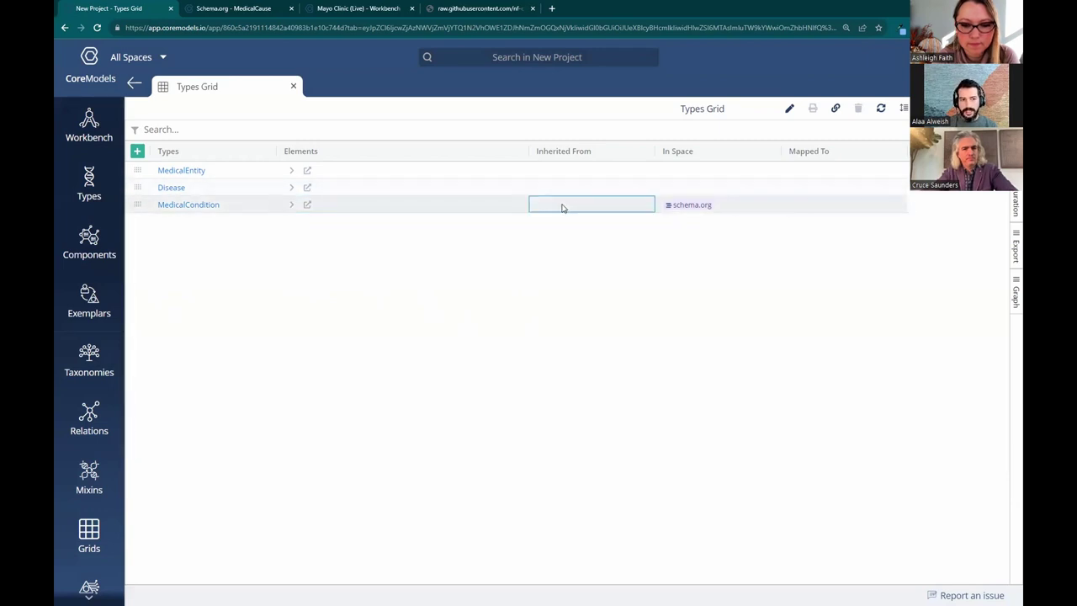
click(563, 207)
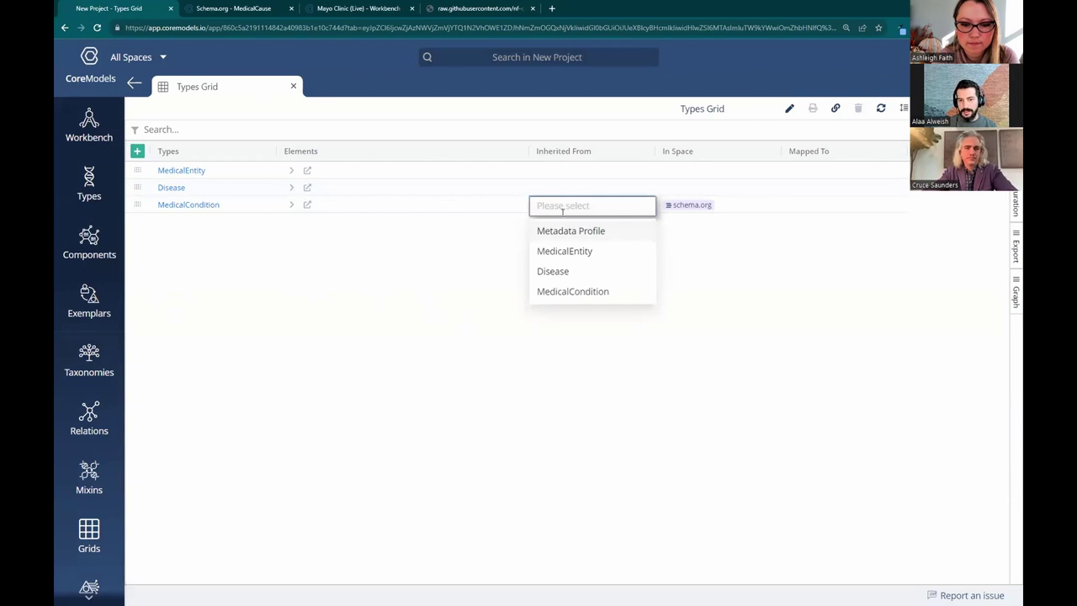
click(568, 252)
click(531, 207)
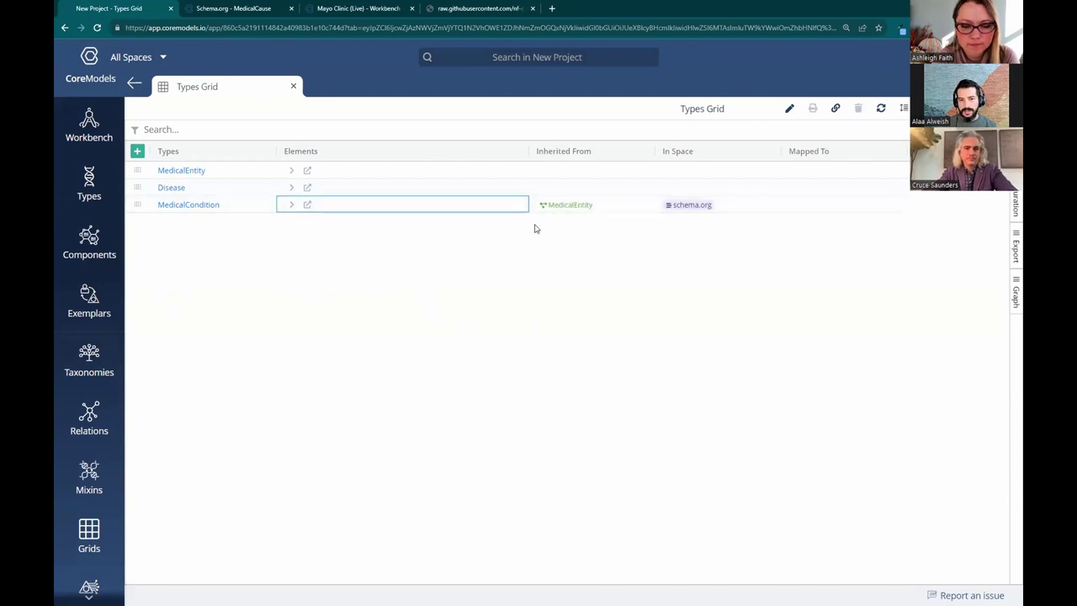
- Review MedicalCondition's inherited elements and its card graph, expanding MedicalEntity there, and close the card
click(291, 204)
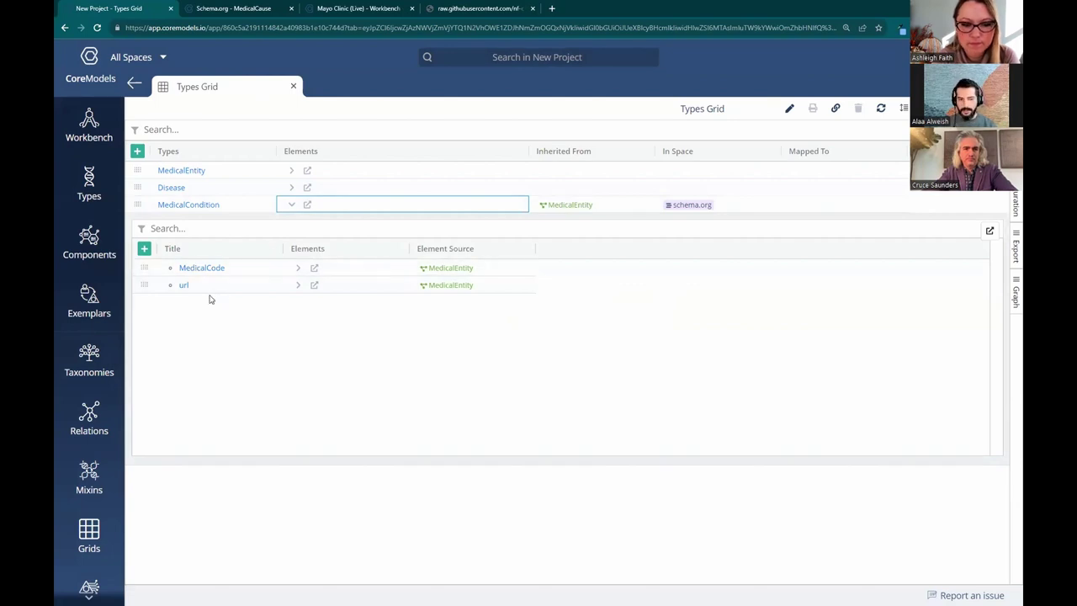
click(190, 206)
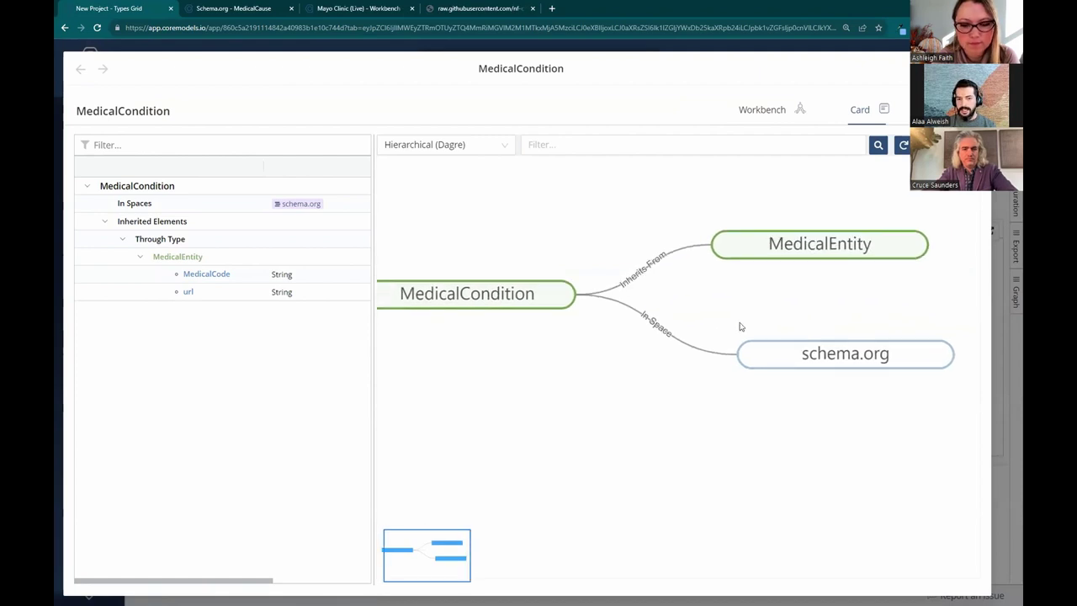
drag(837, 365, 802, 384)
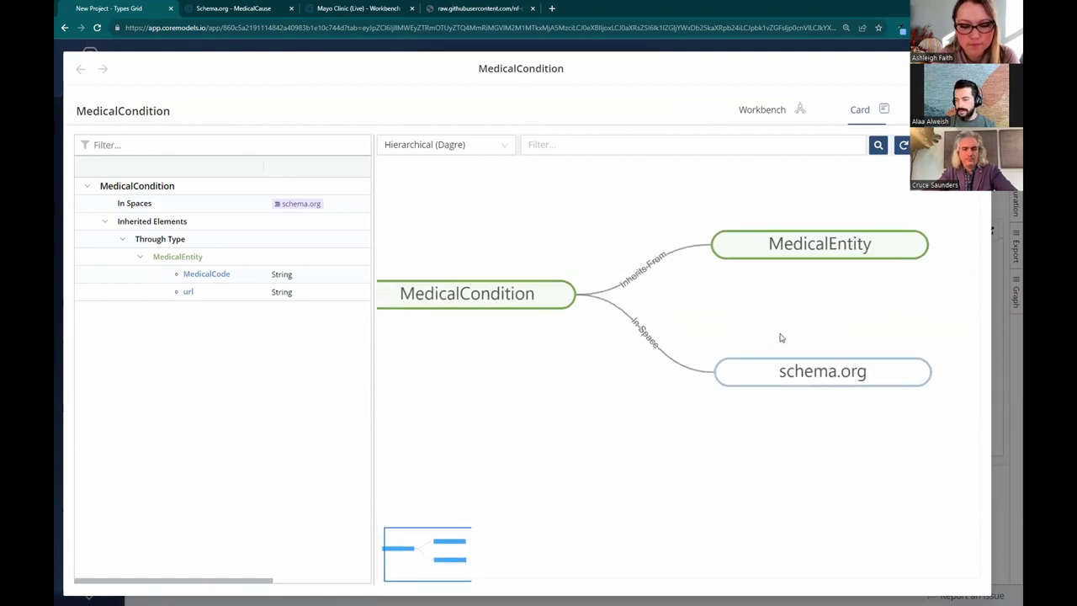
click(783, 269)
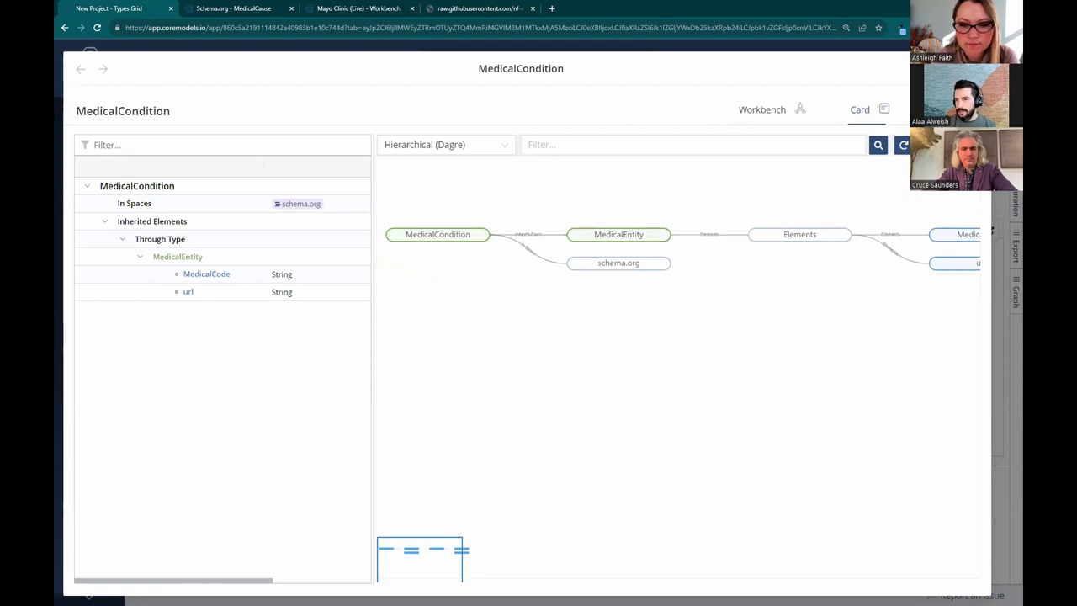
key(Escape)
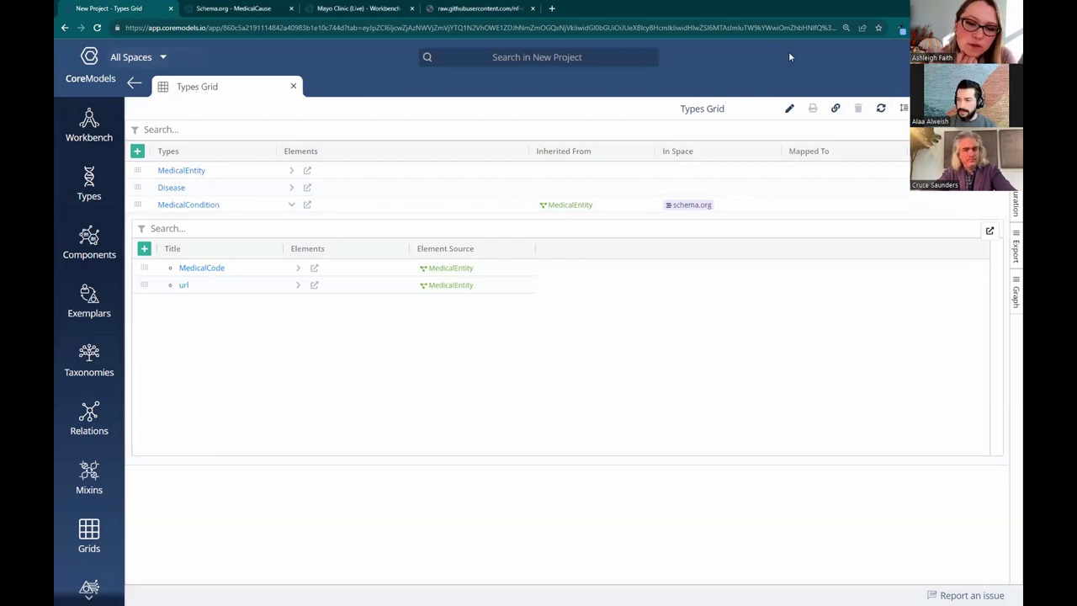
click(926, 82)
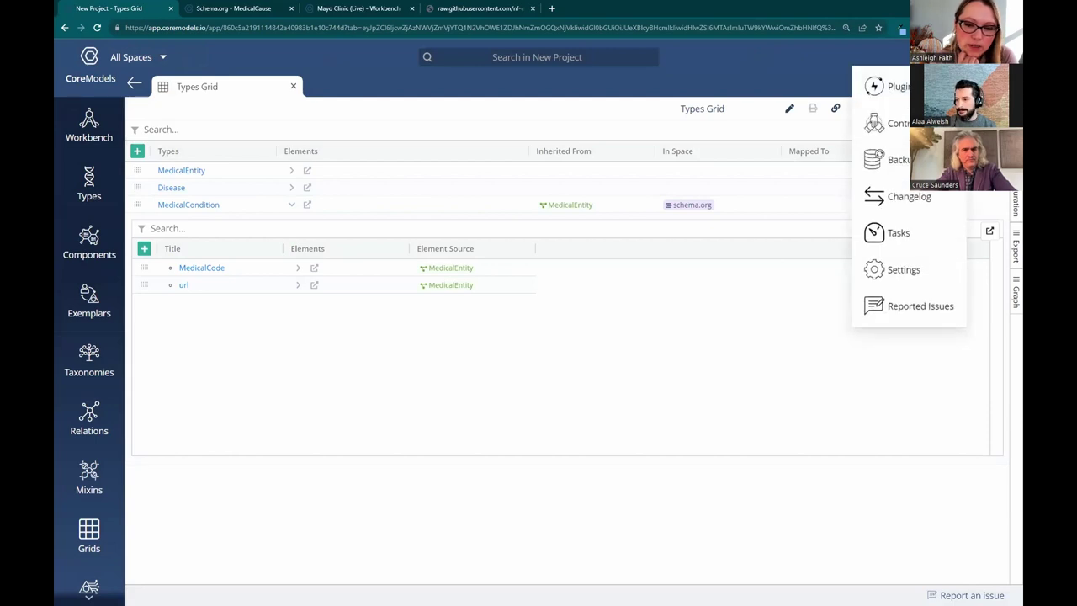
click(539, 337)
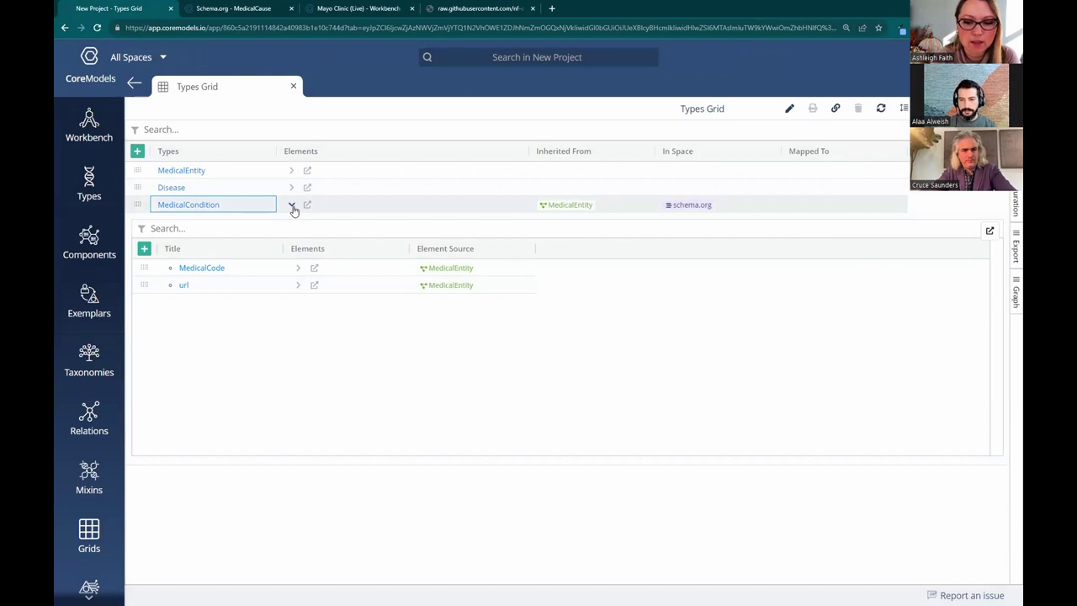
- Reopen the MedicalCondition card, expand MedicalEntity in its hierarchical graph, and widen the graph area
click(201, 208)
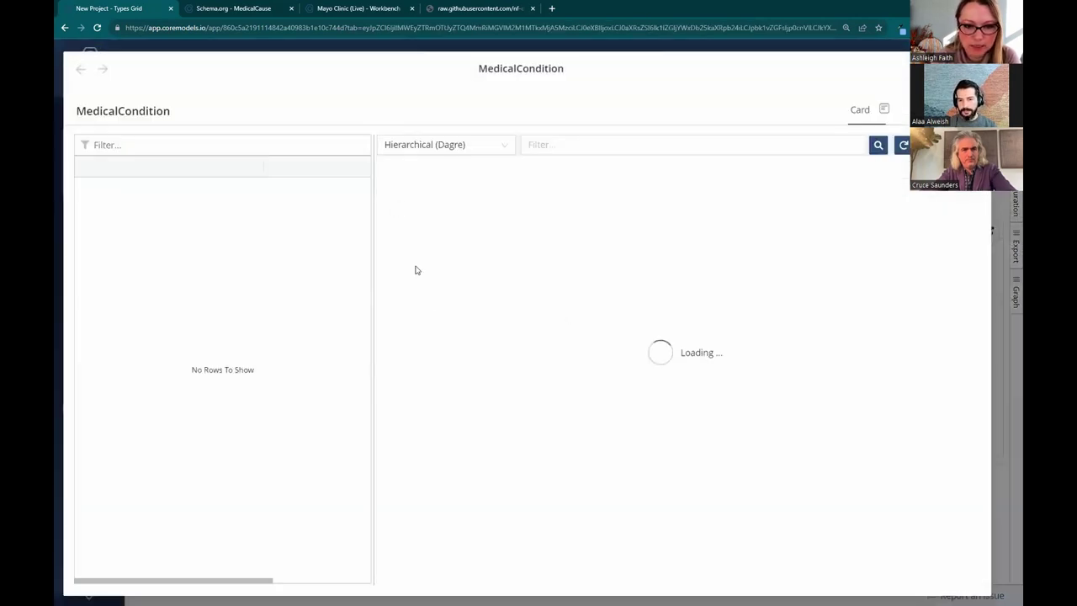
scroll(404, 360, down, 3)
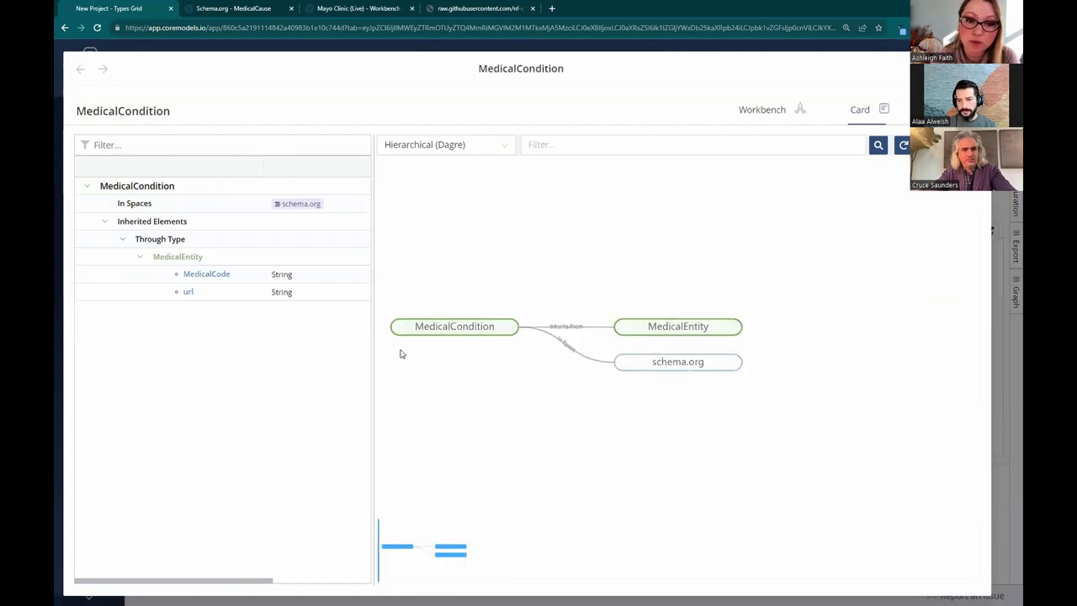
scroll(648, 298, down, 2)
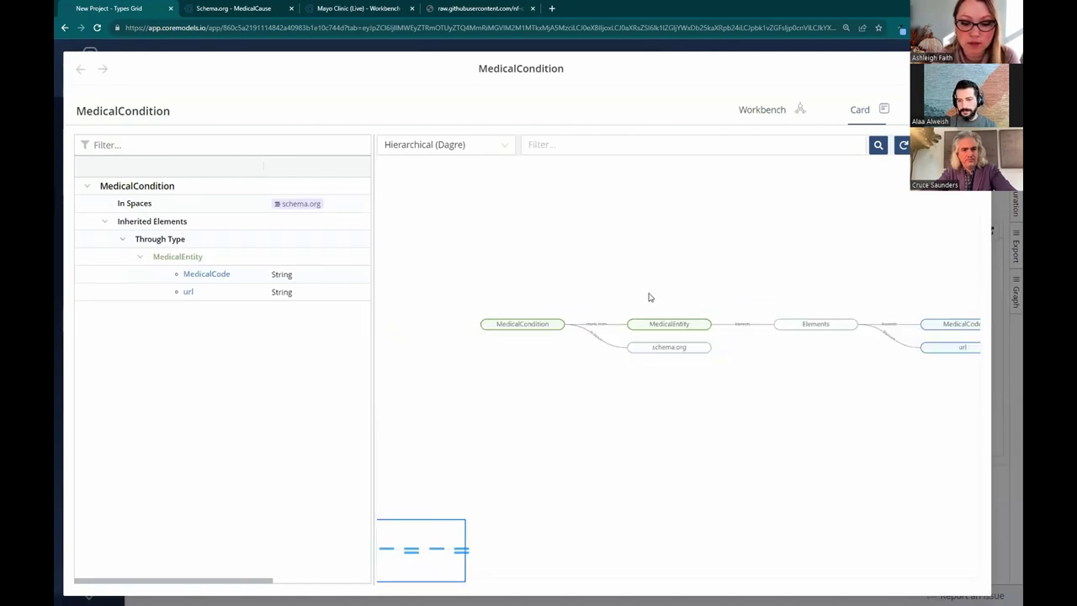
drag(376, 317, 335, 310)
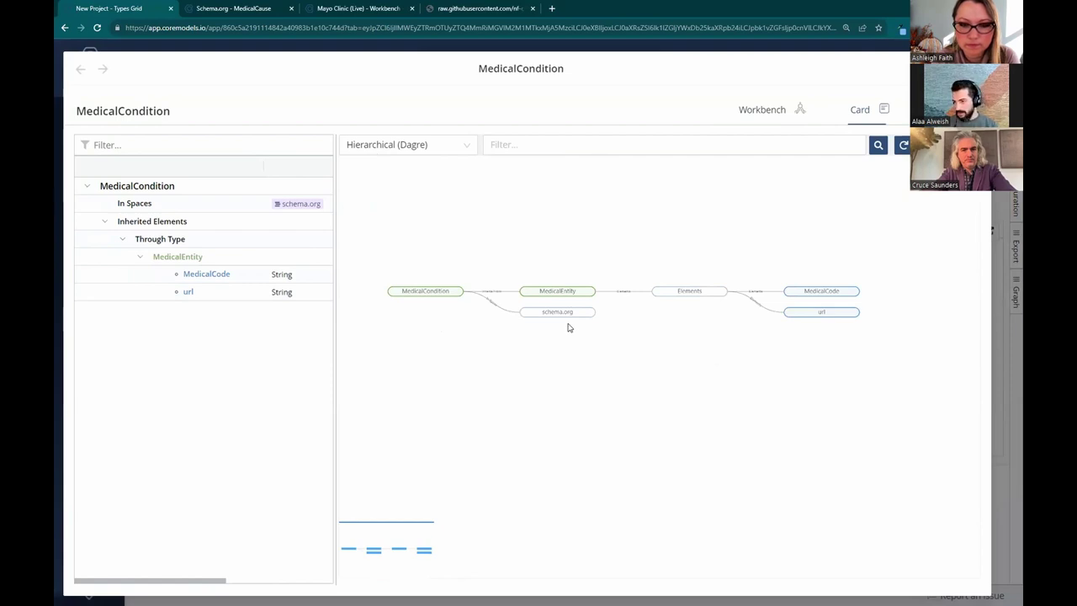
- Rearrange the MedicalCondition, MedicalEntity and schema.org nodes to examine their inheritance, space and element links, and close the card
scroll(608, 353, up, 3)
drag(603, 344, 714, 362)
scroll(714, 362, down, 2)
mouse_move(472, 289)
mouse_down()
mouse_move(462, 299)
mouse_move(476, 287)
mouse_move(461, 283)
mouse_up()
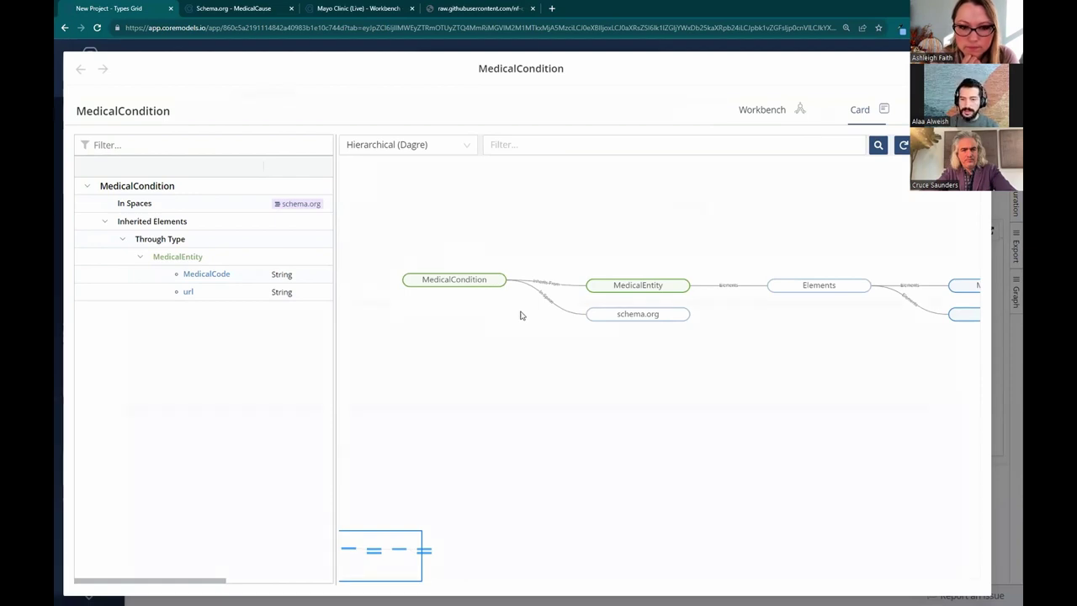
drag(617, 281, 615, 263)
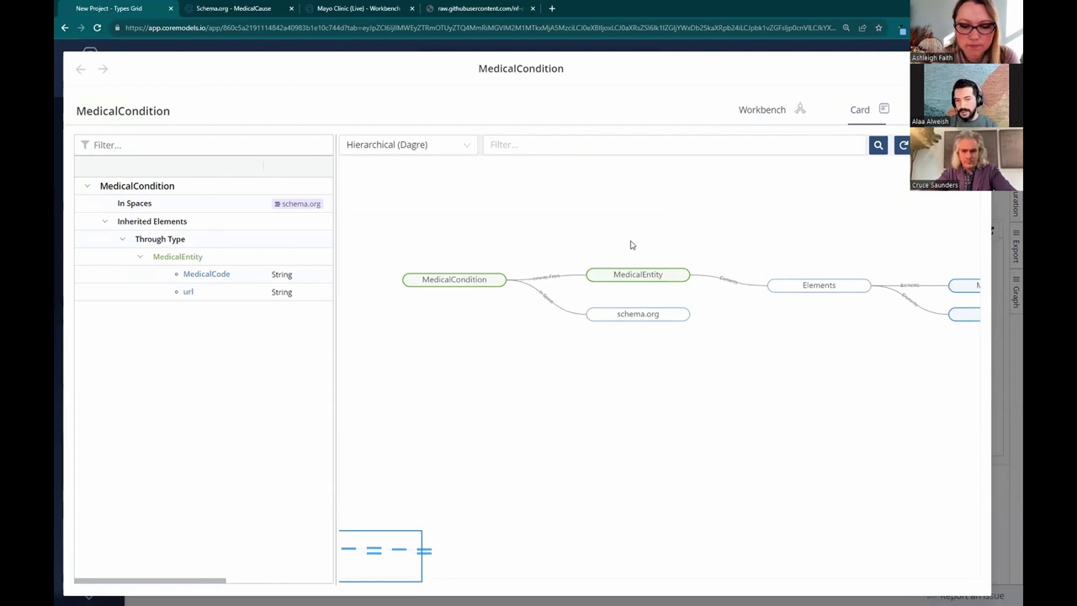
drag(632, 245, 581, 233)
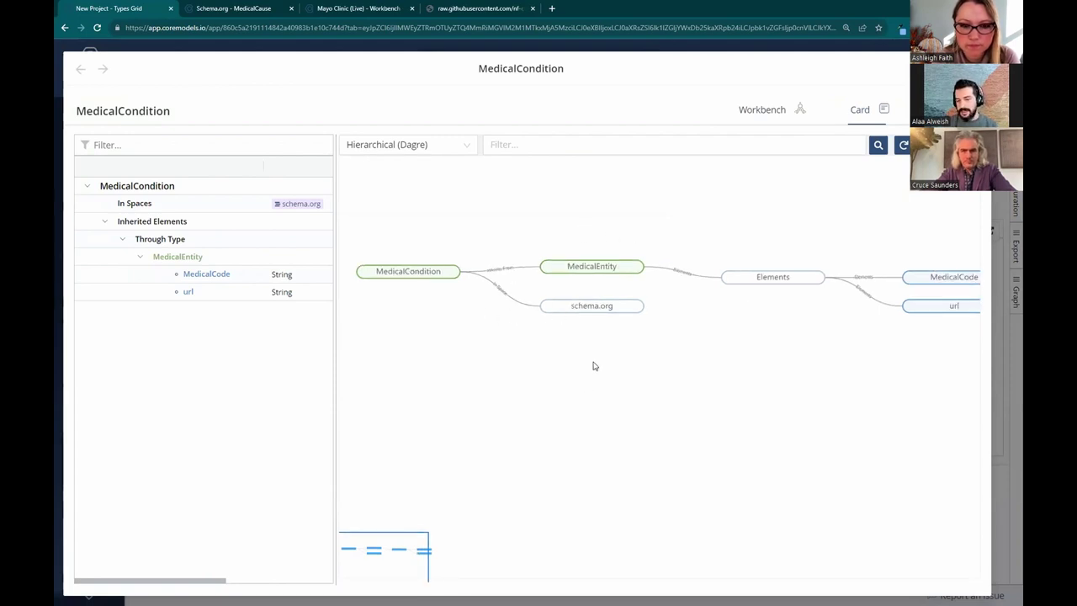
mouse_move(588, 310)
mouse_down()
mouse_move(590, 320)
mouse_move(595, 312)
mouse_up()
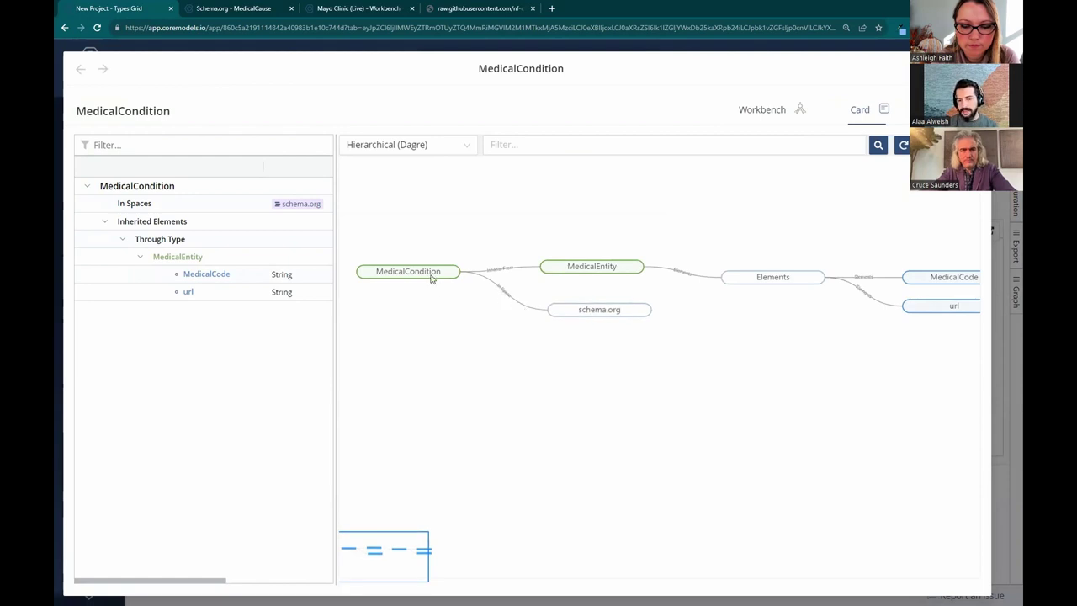
scroll(593, 288, up, 2)
scroll(592, 286, down, 3)
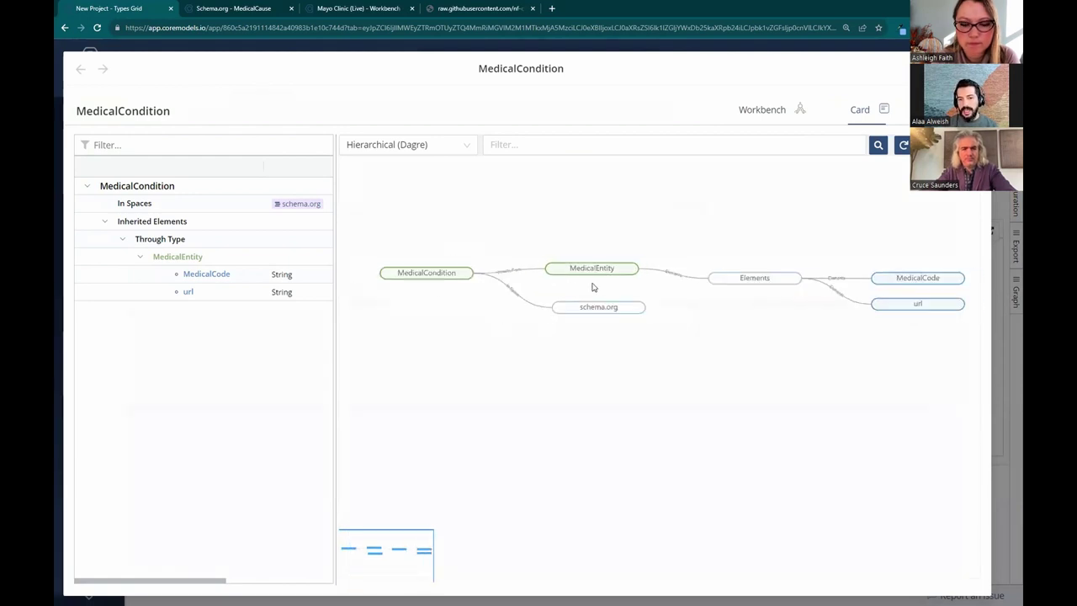
scroll(440, 278, up, 3)
mouse_move(440, 278)
mouse_down()
mouse_move(466, 263)
mouse_move(456, 267)
mouse_up()
drag(669, 273, 667, 264)
drag(748, 295, 558, 293)
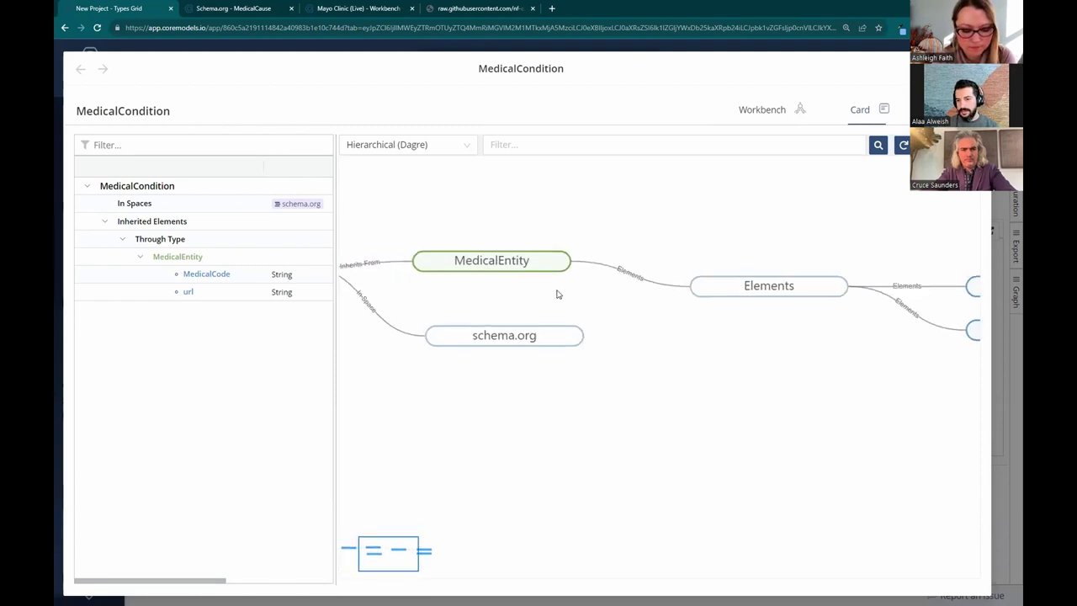
scroll(691, 337, down, 2)
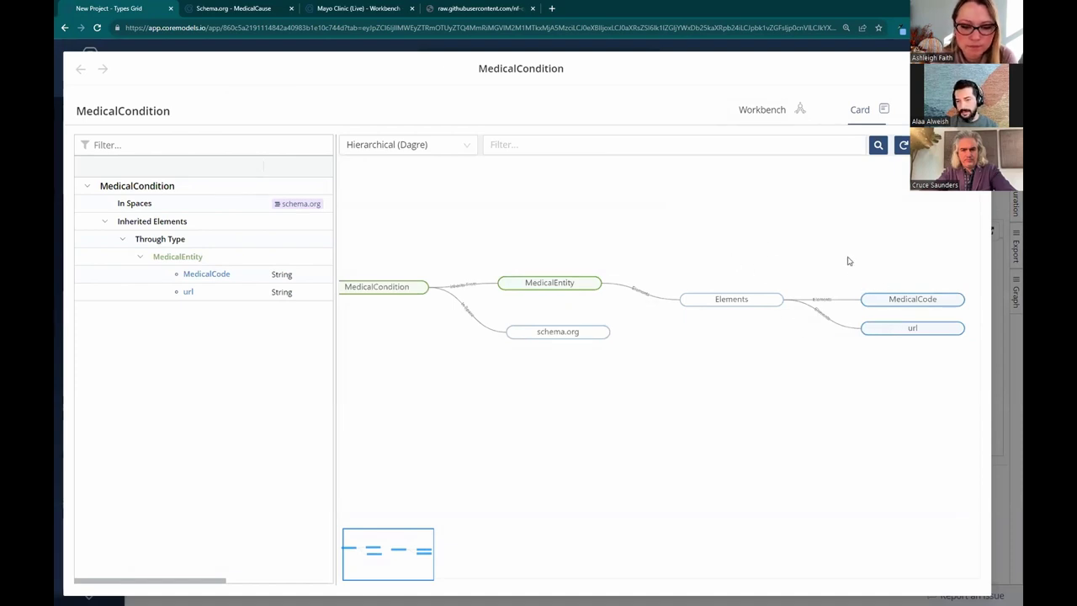
key(Escape)
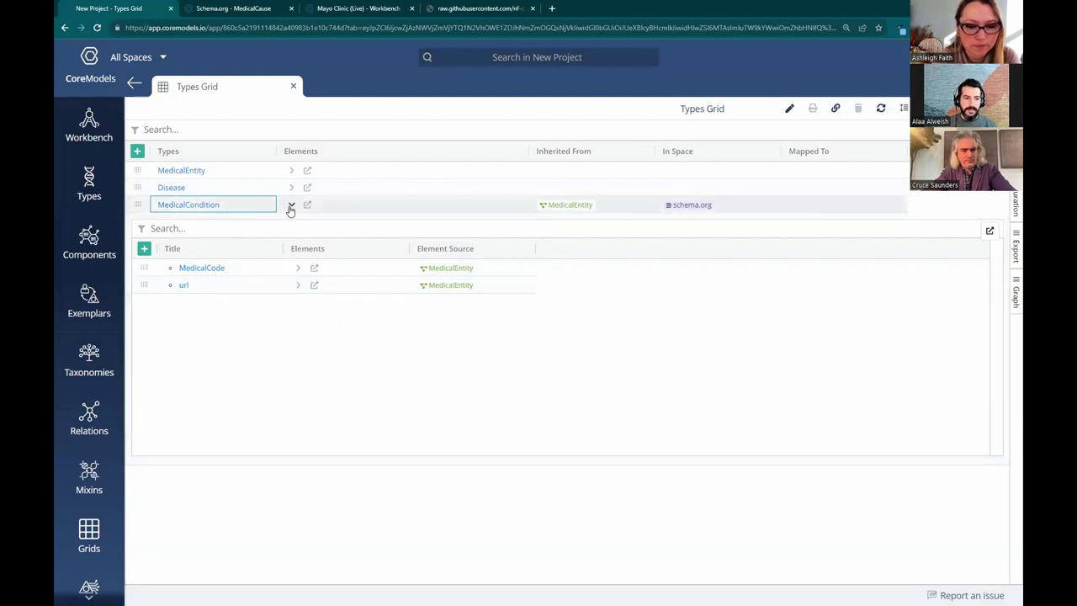
- Create a new space named HL7 FHIR and keep All Spaces as the selected space
click(132, 55)
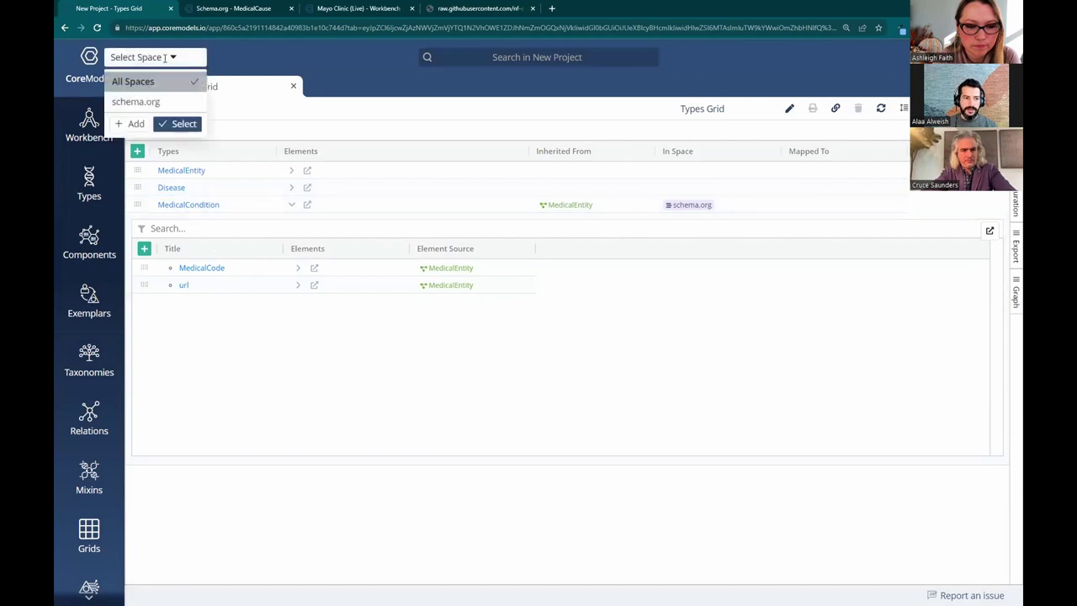
click(133, 124)
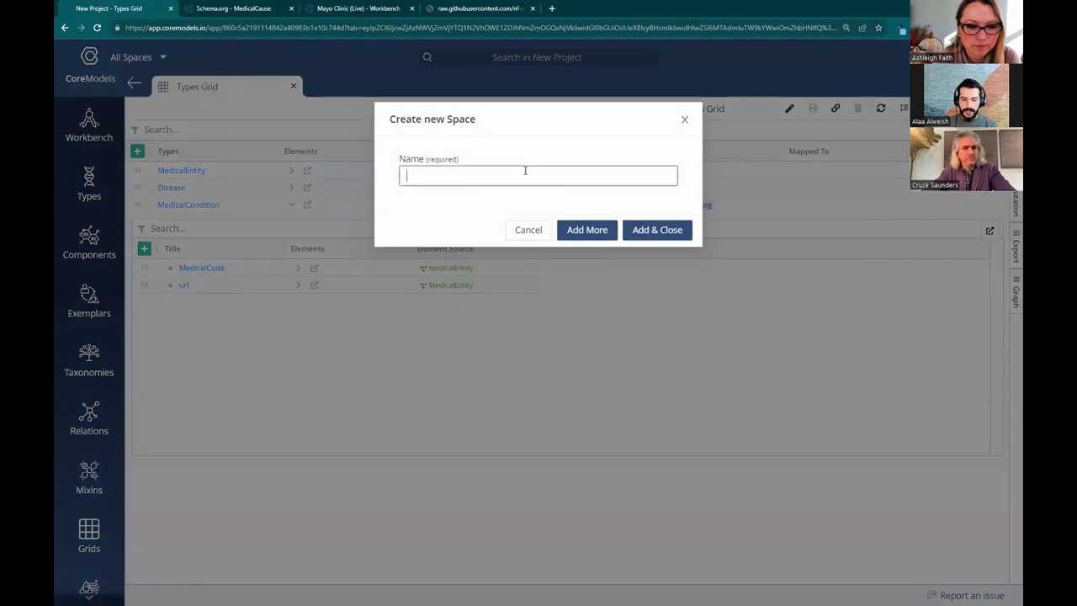
text(HL7 FHIR)
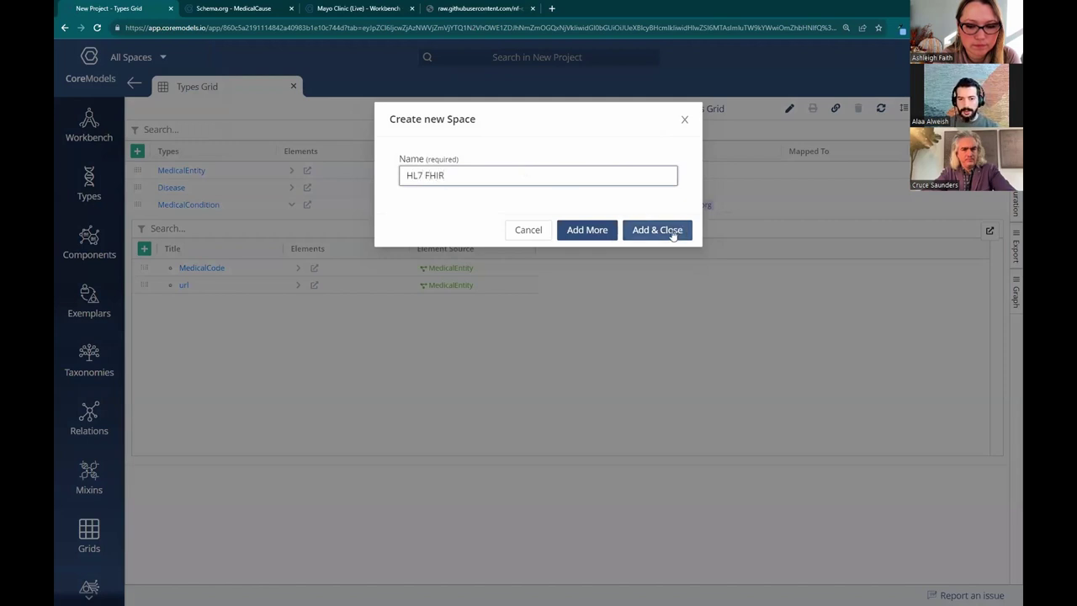
click(670, 230)
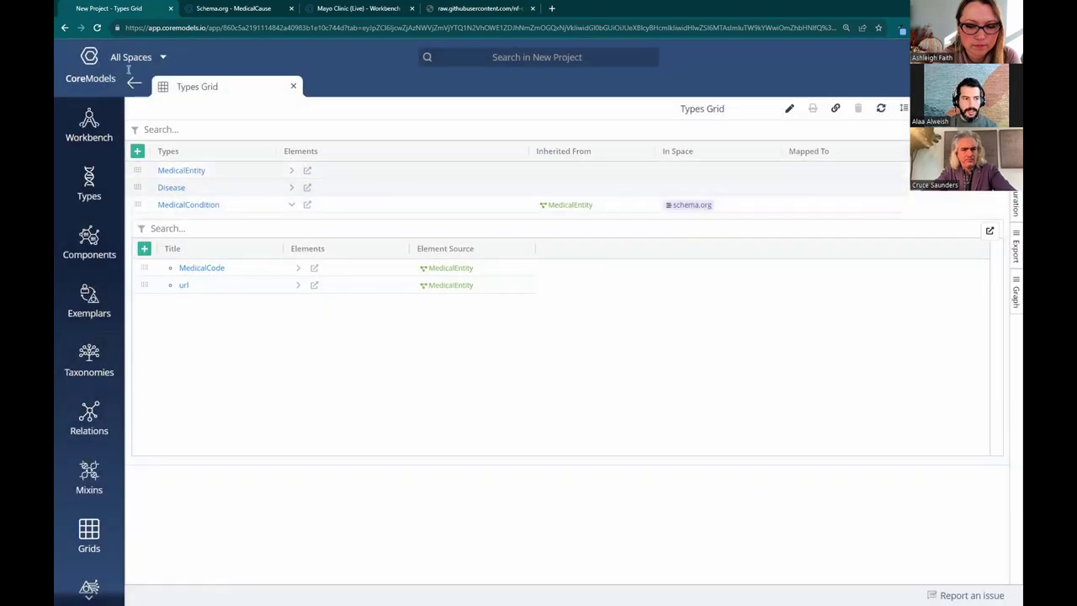
click(173, 57)
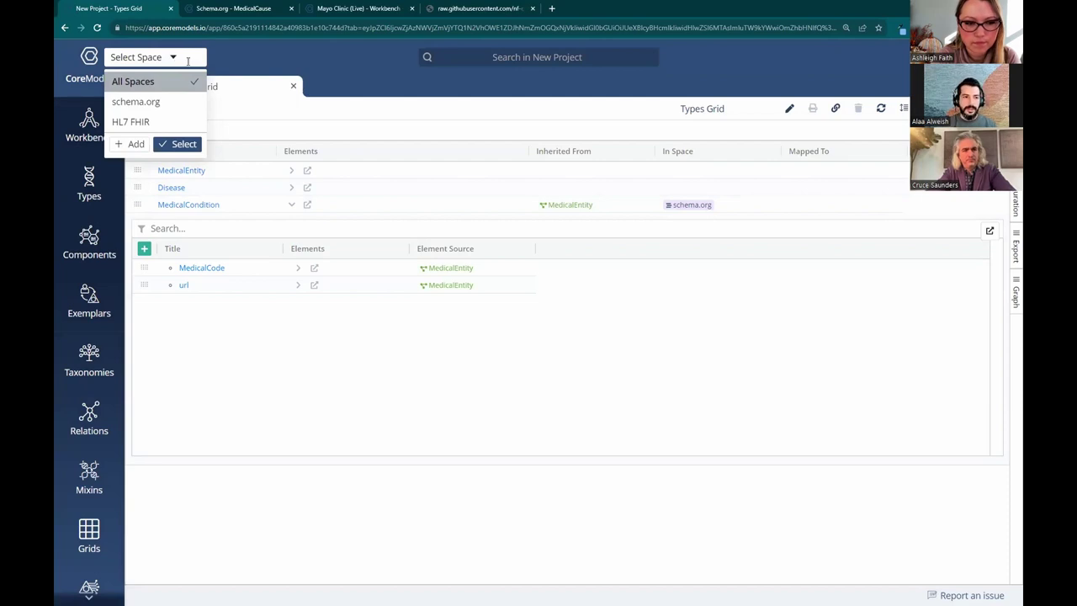
click(177, 144)
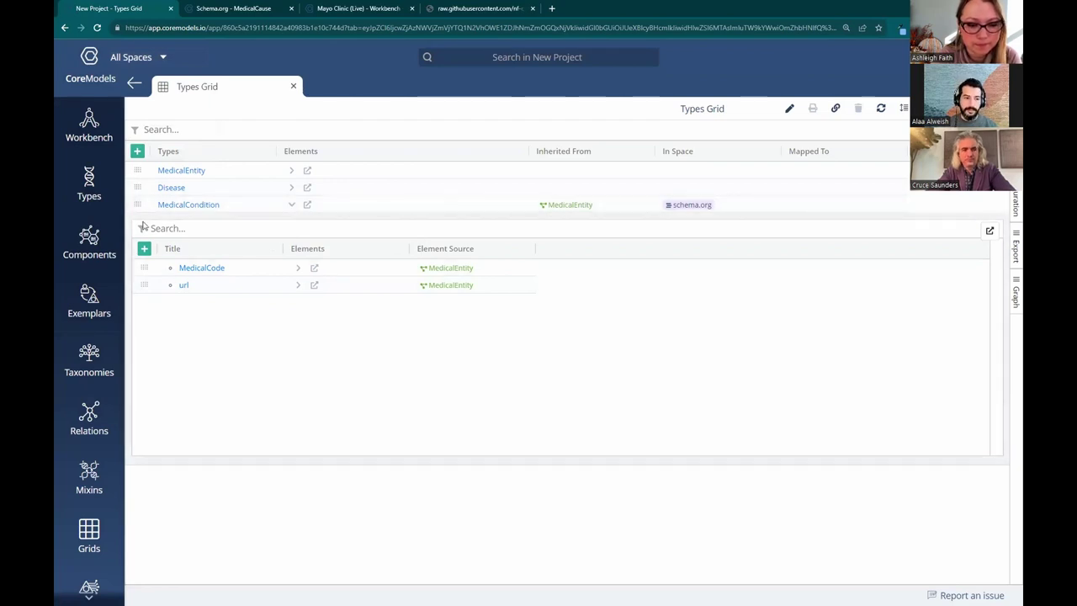
- Create a type named ConditionDefinition in the HL7 FHIR space and continue to adding its elements
click(138, 152)
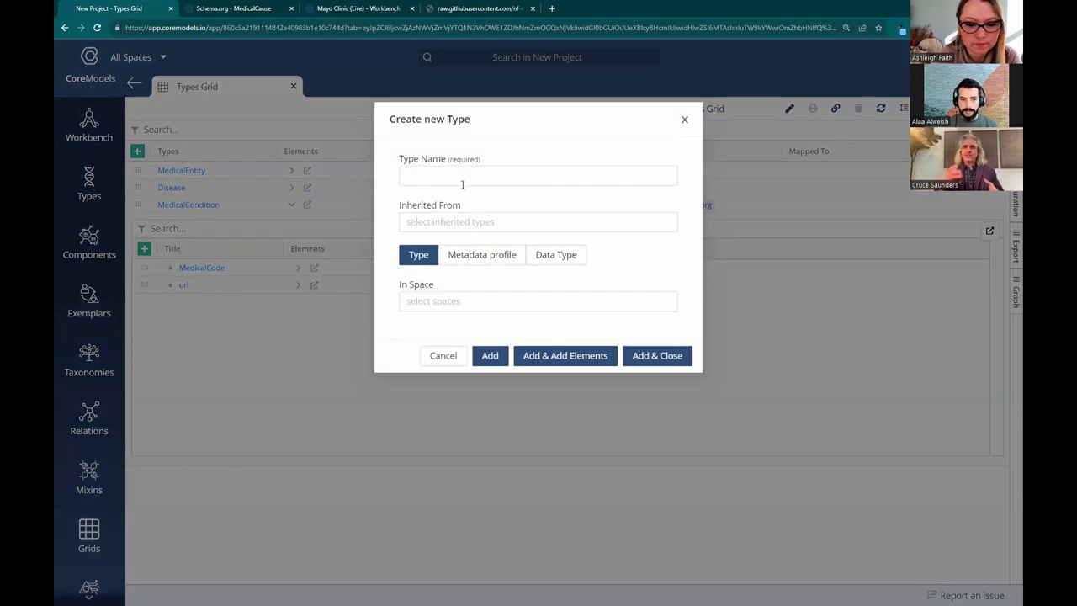
click(463, 177)
text(ConditionDefinition)
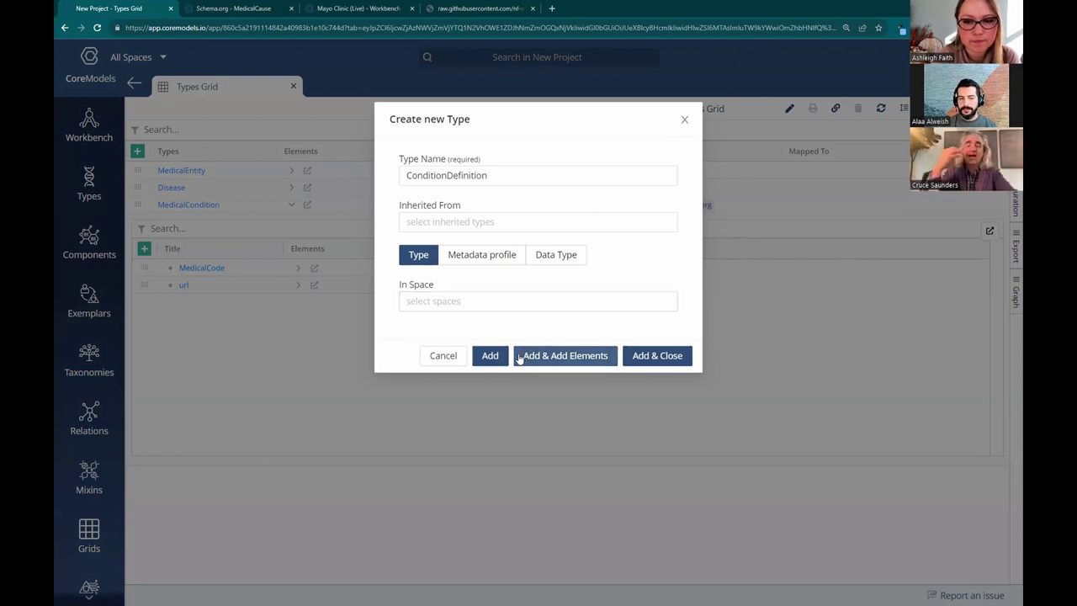
click(502, 300)
click(438, 347)
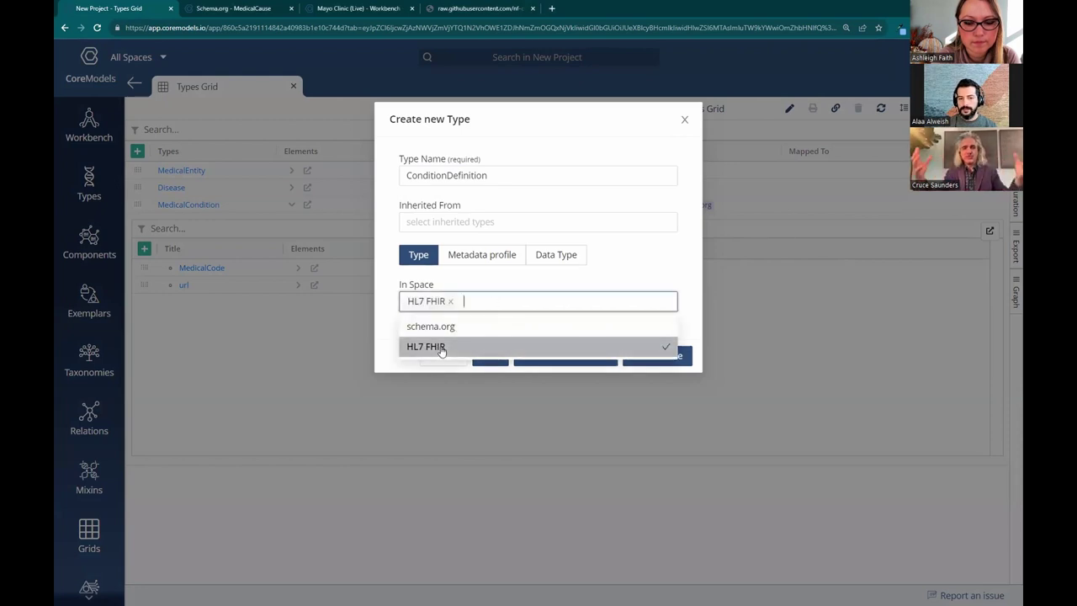
click(640, 270)
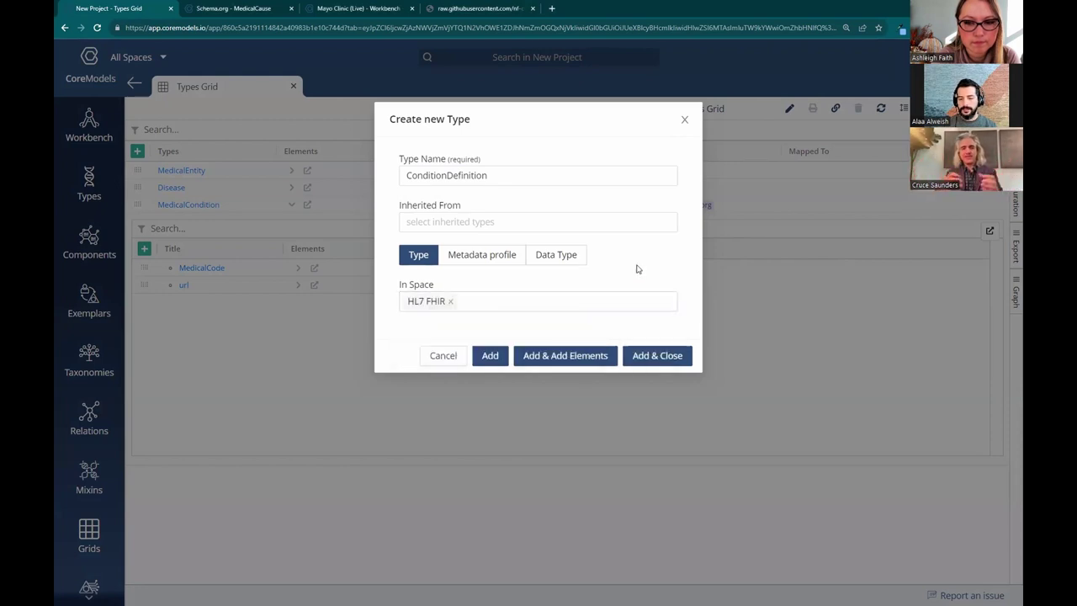
click(574, 355)
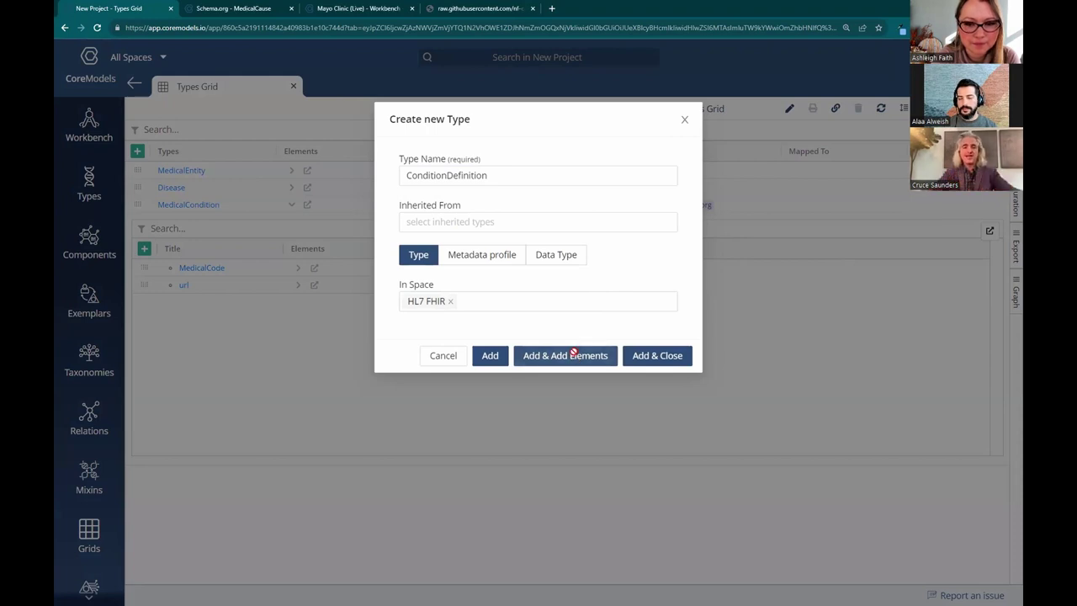
- Add the native String elements Title and Severity to ConditionDefinition and finish adding elements
click(445, 207)
text(Title)
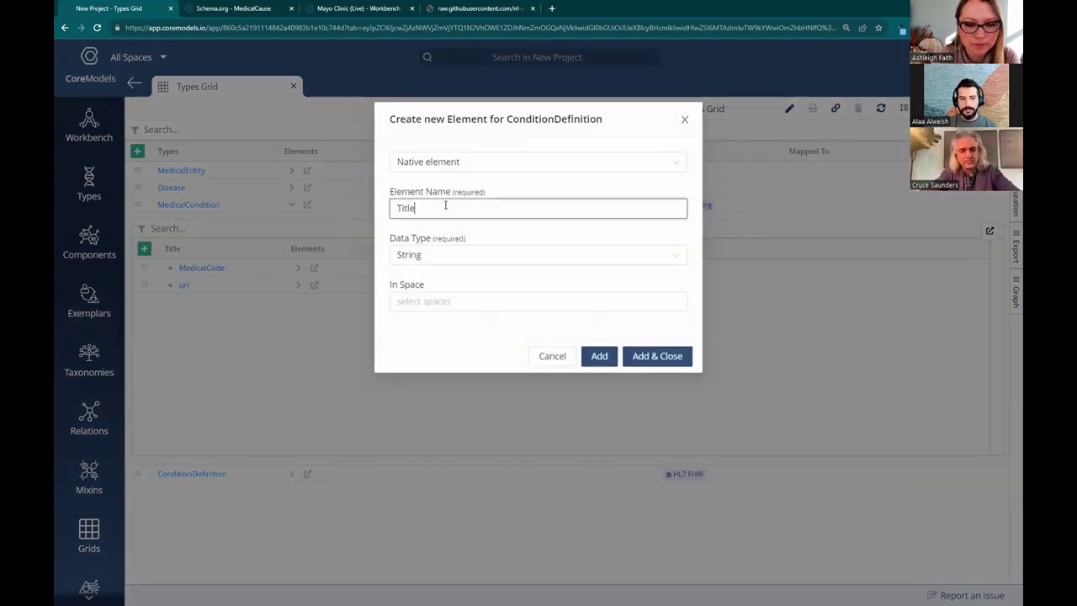
click(600, 357)
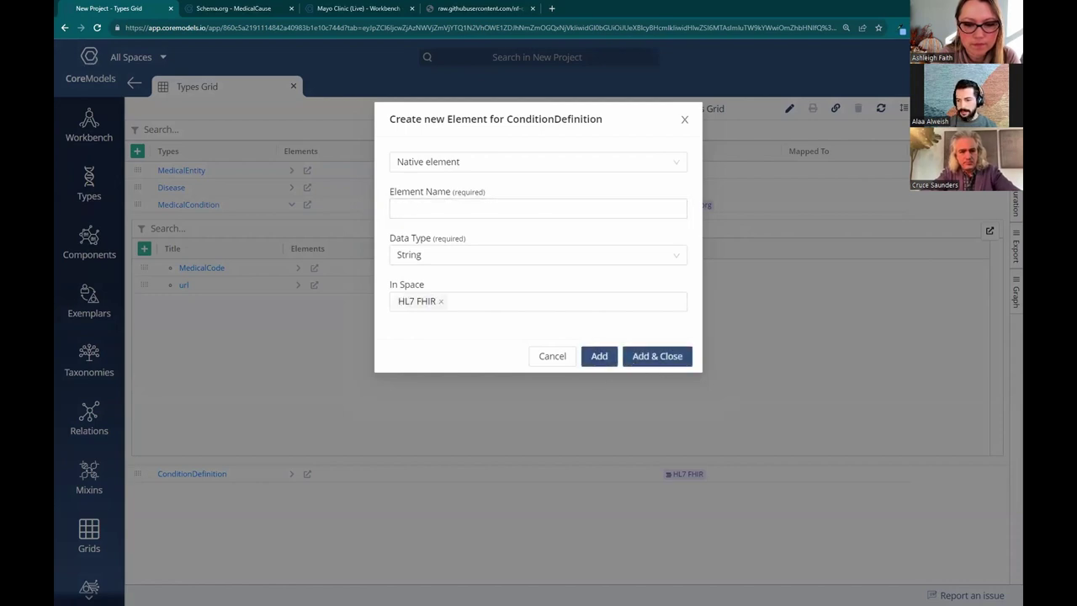
click(457, 220)
text(Severity)
click(635, 358)
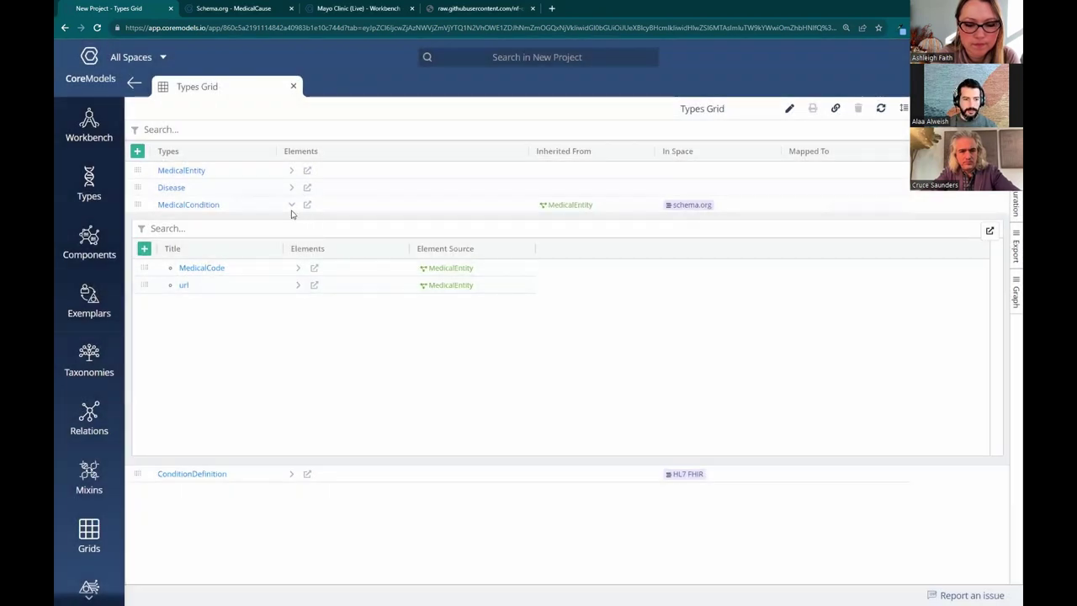
- Collapse the MedicalCondition element list and compare the spaces assigned to MedicalCondition and ConditionDefinition
click(292, 206)
click(292, 206)
click(292, 206)
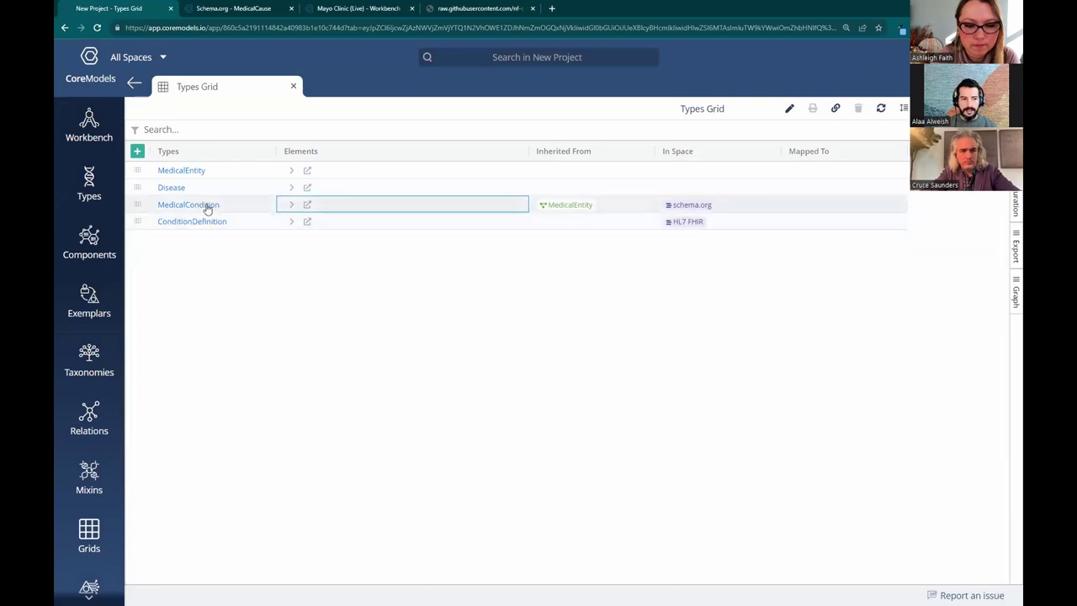
click(753, 206)
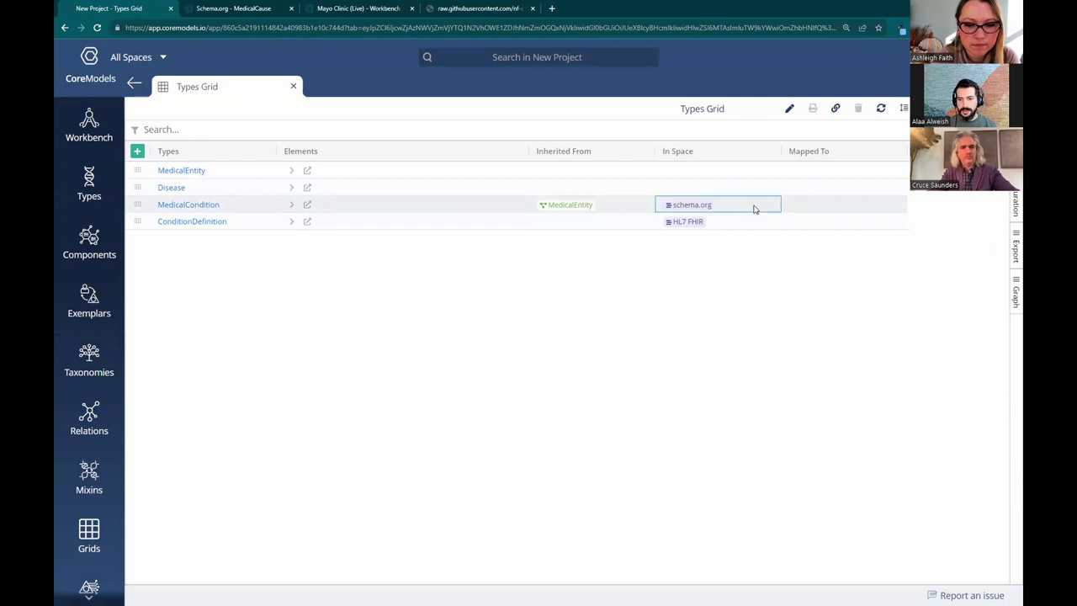
click(742, 223)
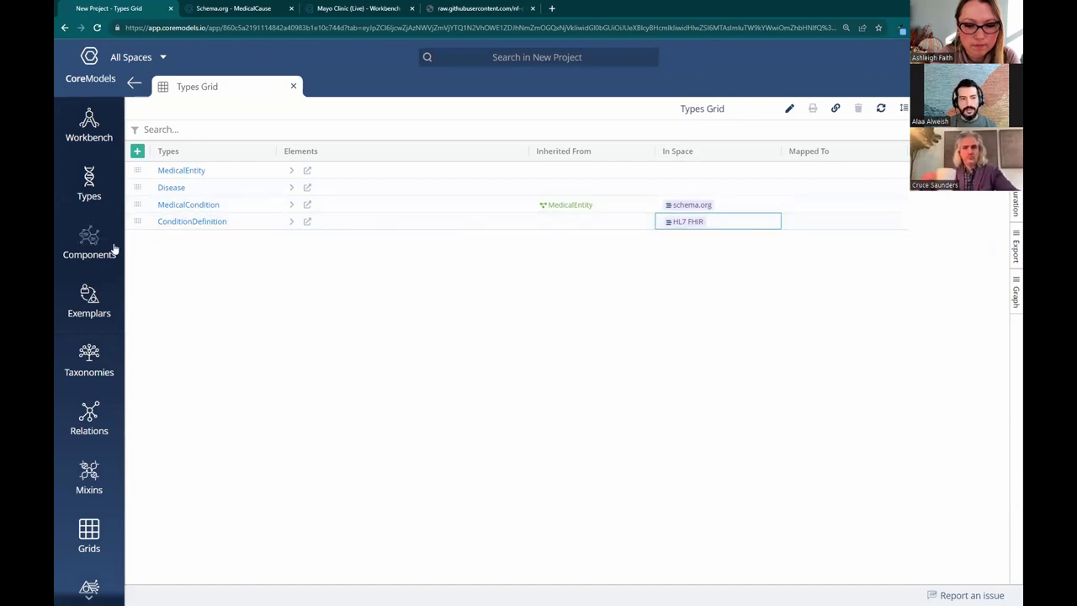
- Map the MedicalCondition type to ConditionDefinition, filtering the mapping targets by "con"
click(809, 207)
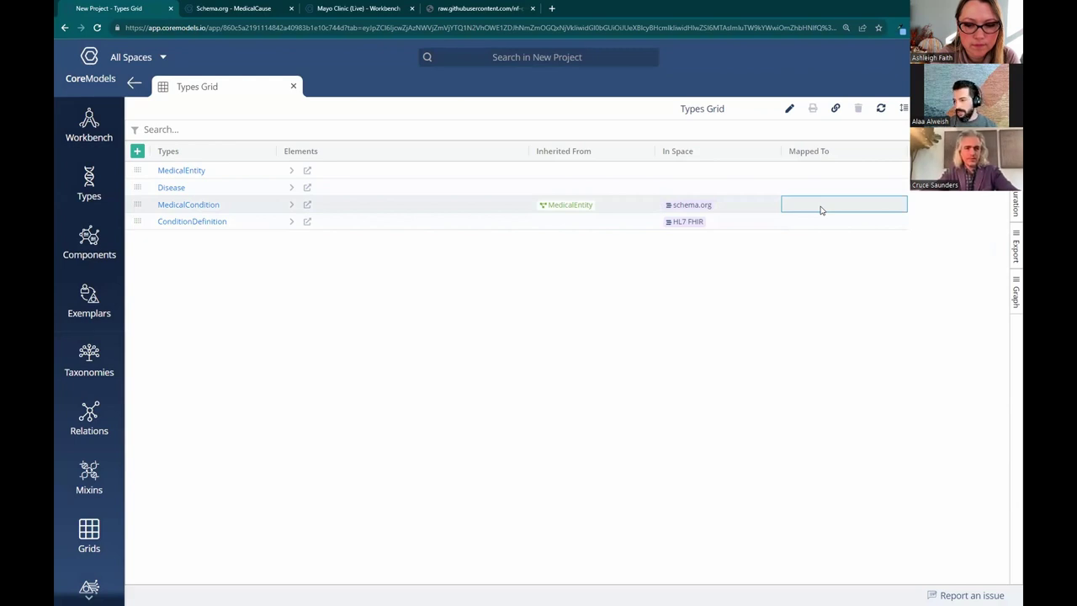
click(820, 210)
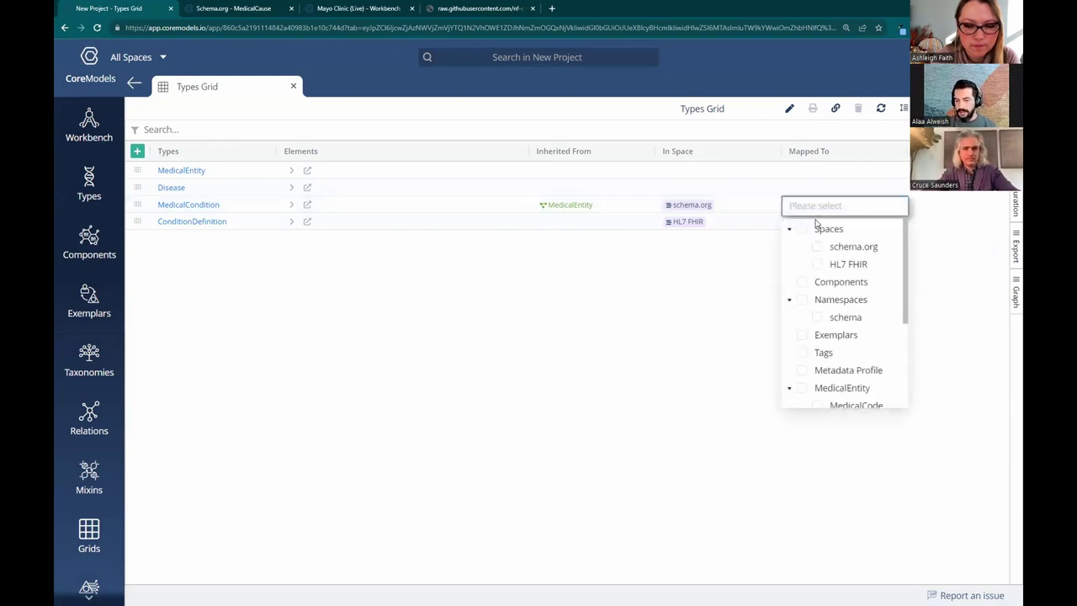
click(815, 210)
click(813, 209)
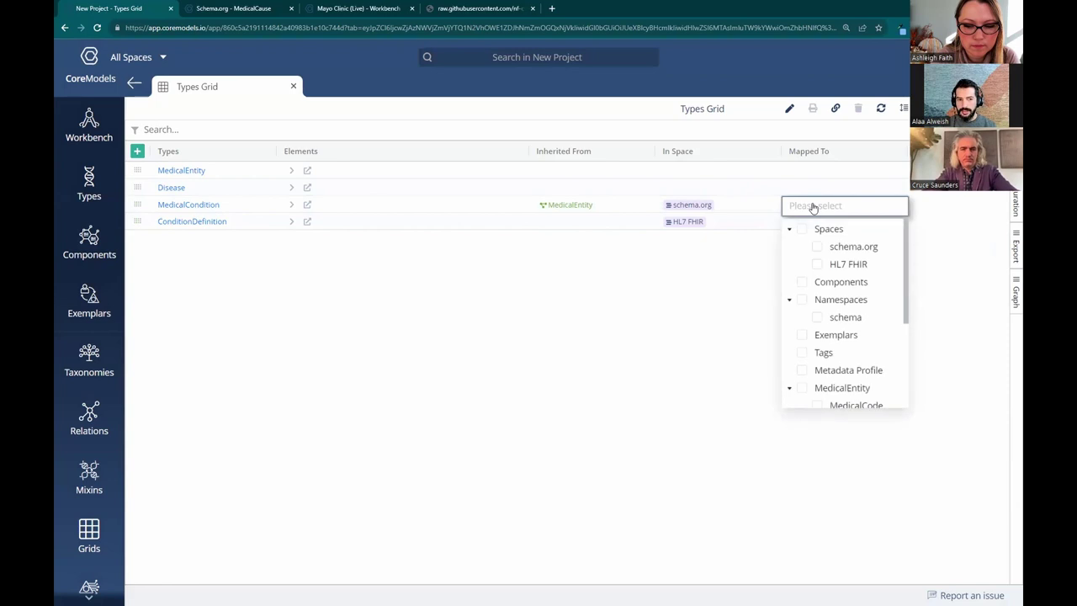
text(con)
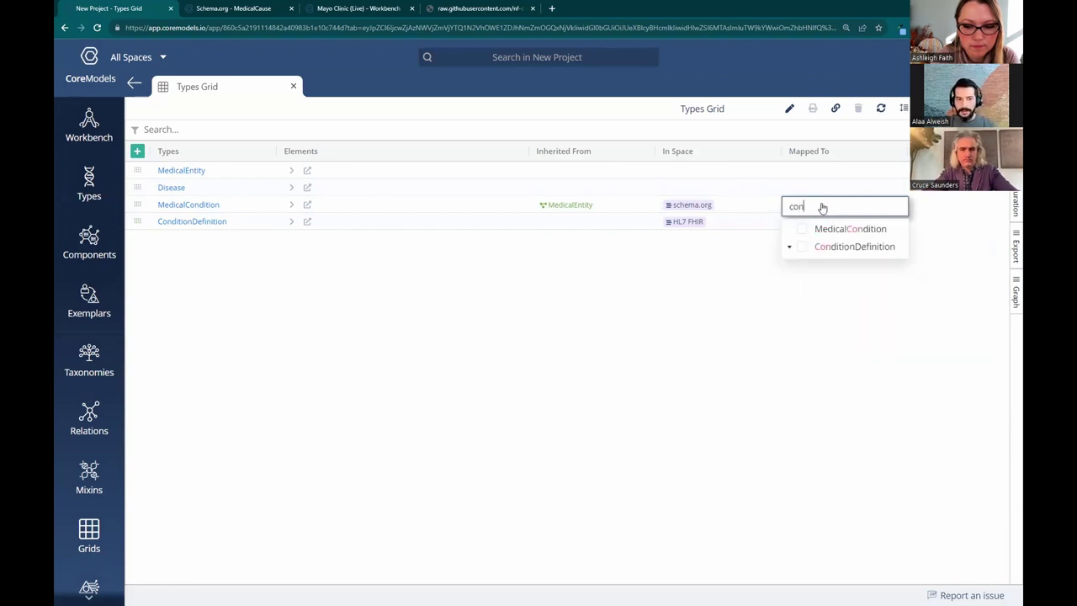
click(801, 247)
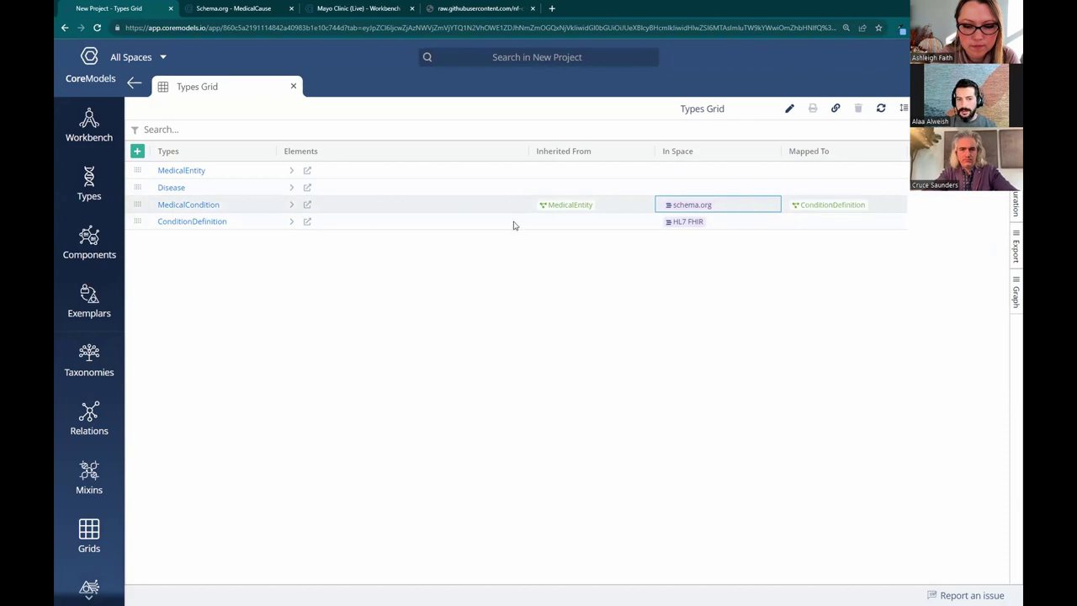
- Open the MedicalCondition card and expand ConditionDefinition in its graph to examine the mapping, space and element links
click(202, 207)
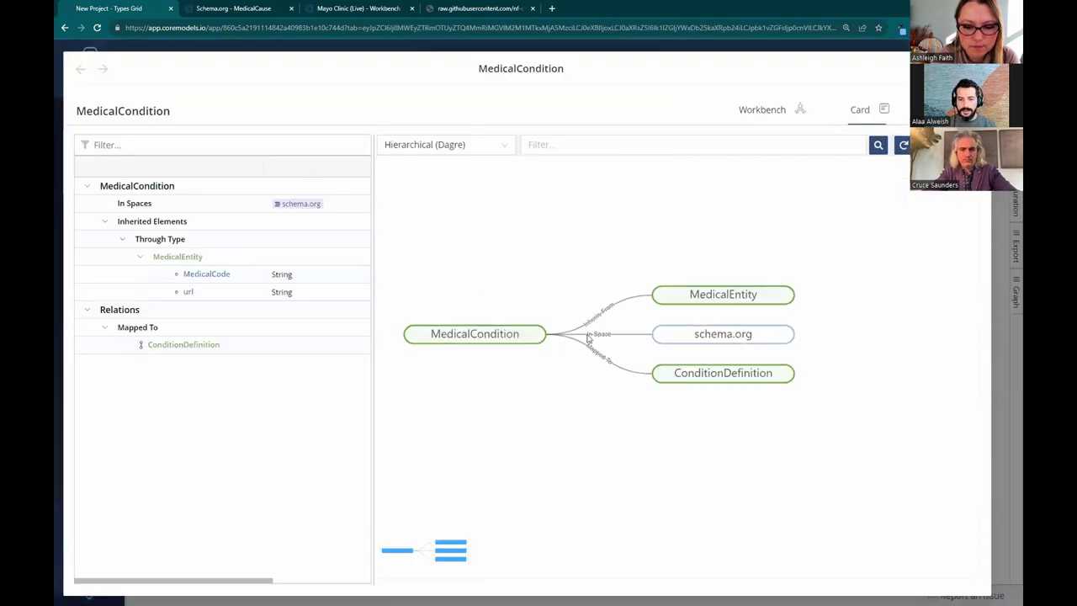
scroll(622, 354, up, 2)
drag(721, 392, 709, 449)
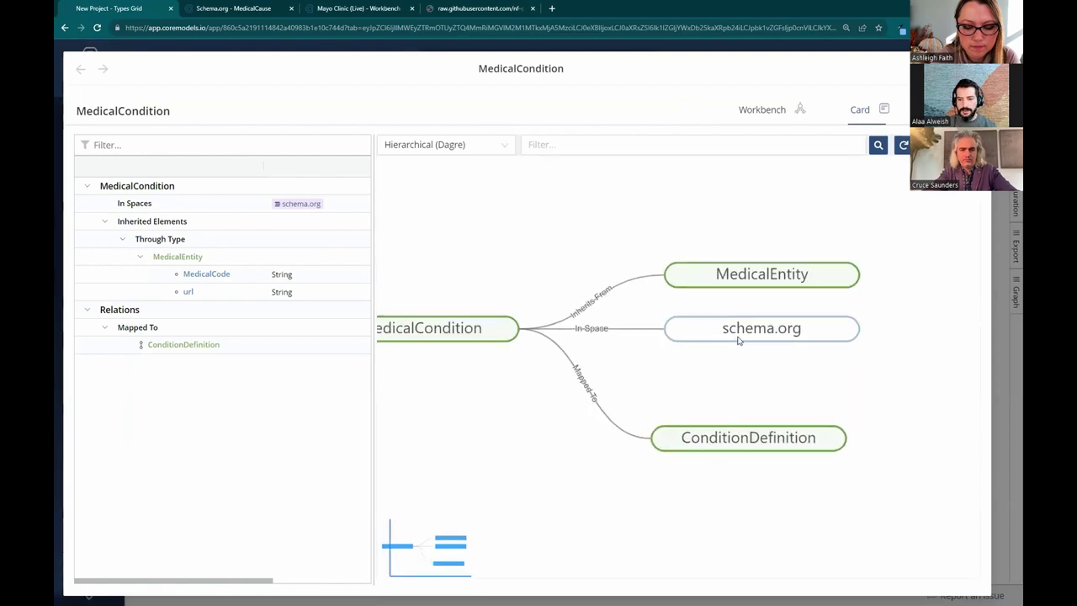
click(711, 444)
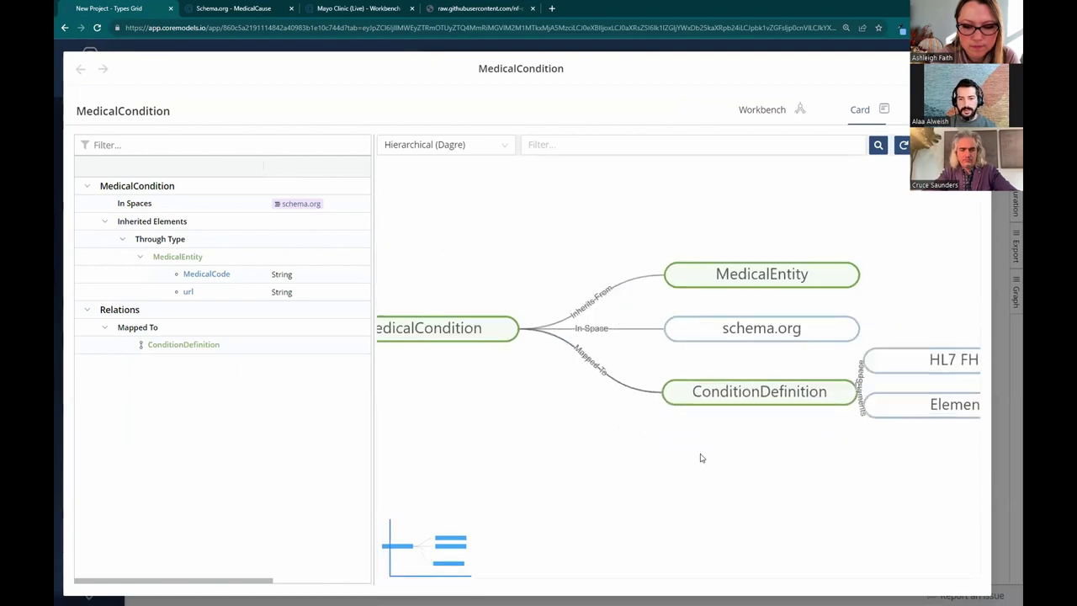
drag(844, 328, 846, 323)
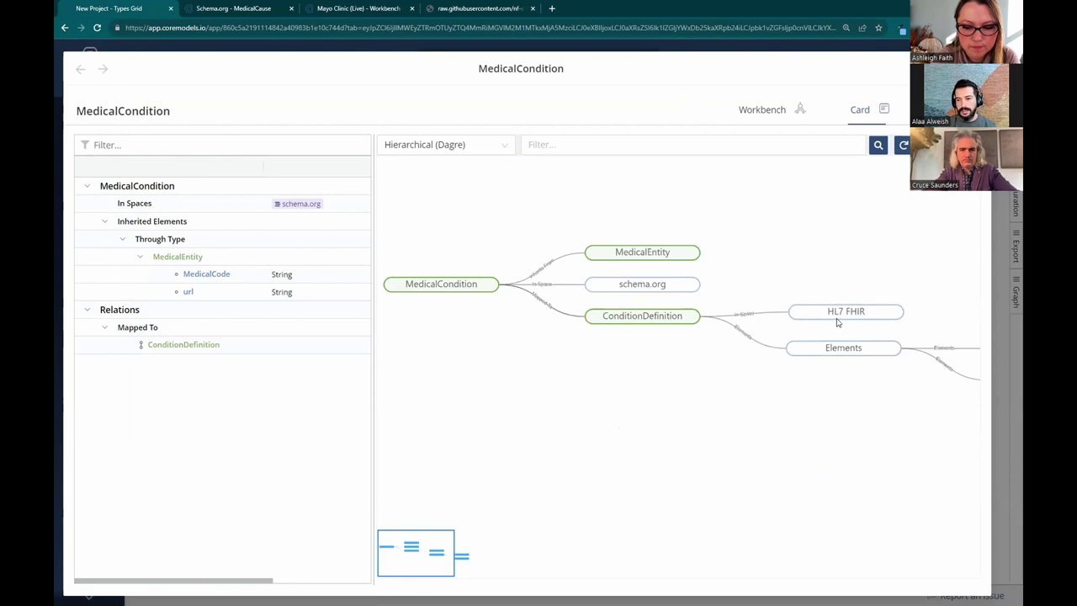
scroll(670, 404, down, 2)
scroll(671, 404, up, 2)
drag(810, 240, 696, 229)
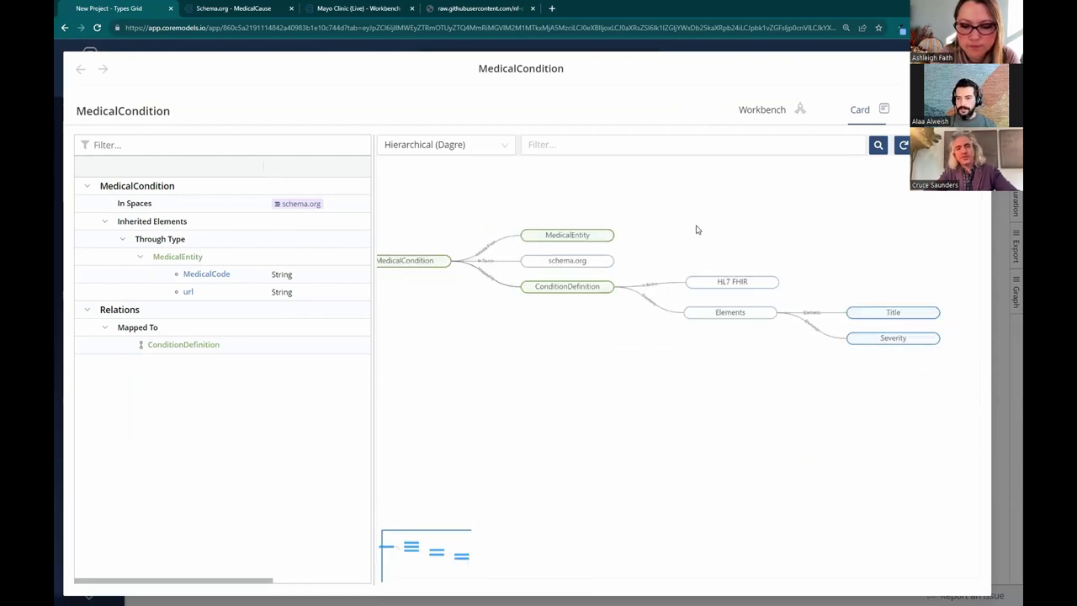
- Expand MedicalEntity in the MedicalCondition graph to view both types' elements together, and close the card
click(587, 240)
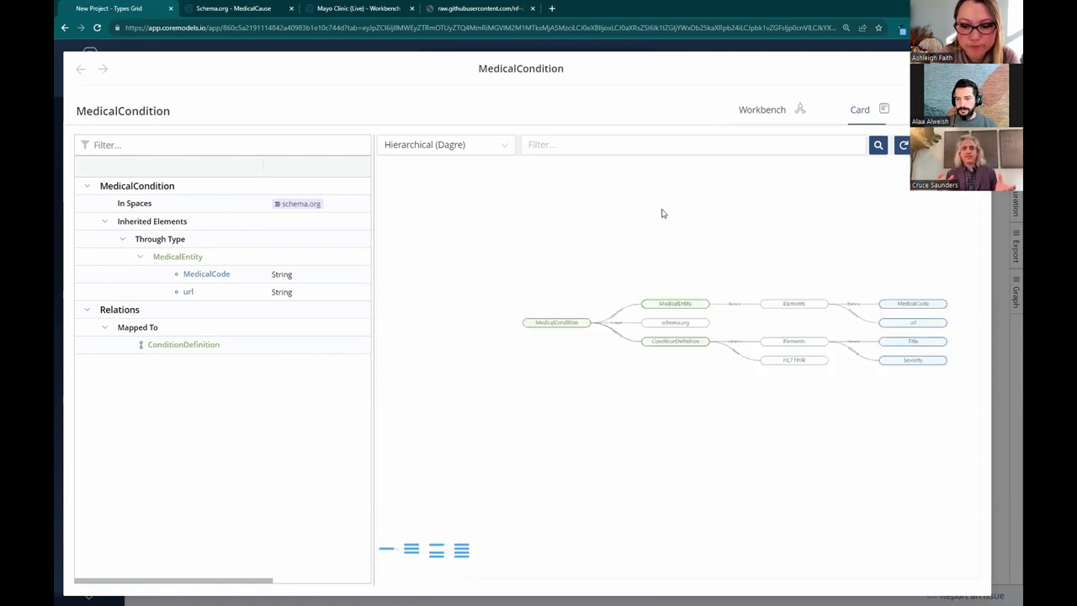
mouse_move(633, 219)
mouse_down()
mouse_move(728, 221)
mouse_move(640, 214)
mouse_up()
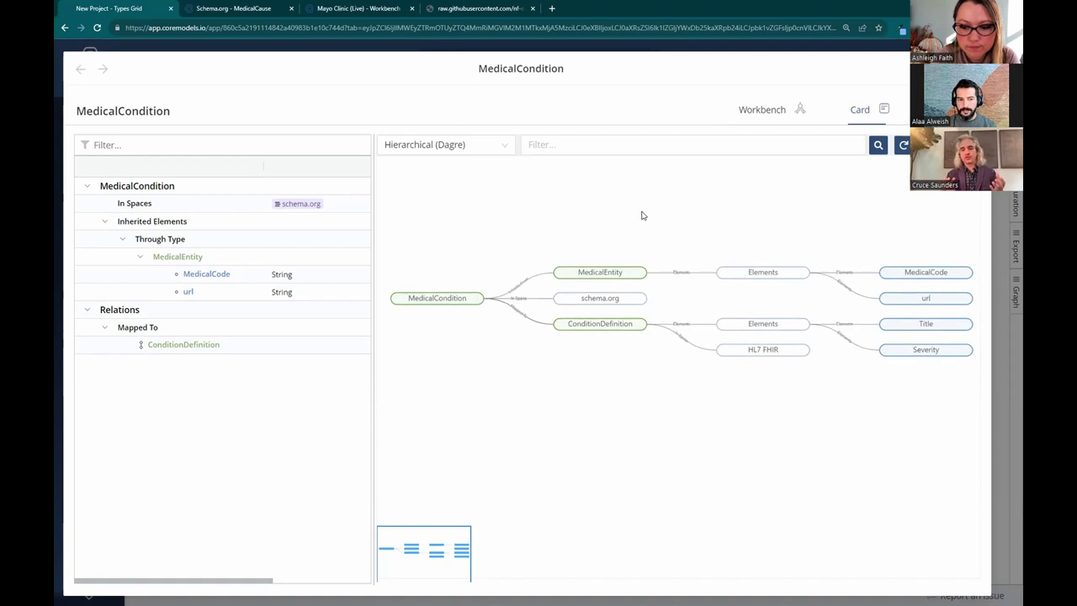
click(1001, 178)
- Start a comment on the MedicalEntity type reading "Is MedicalCondition approved already", inserting MedicalCondition as a linked entity mention
right_click(229, 172)
click(222, 174)
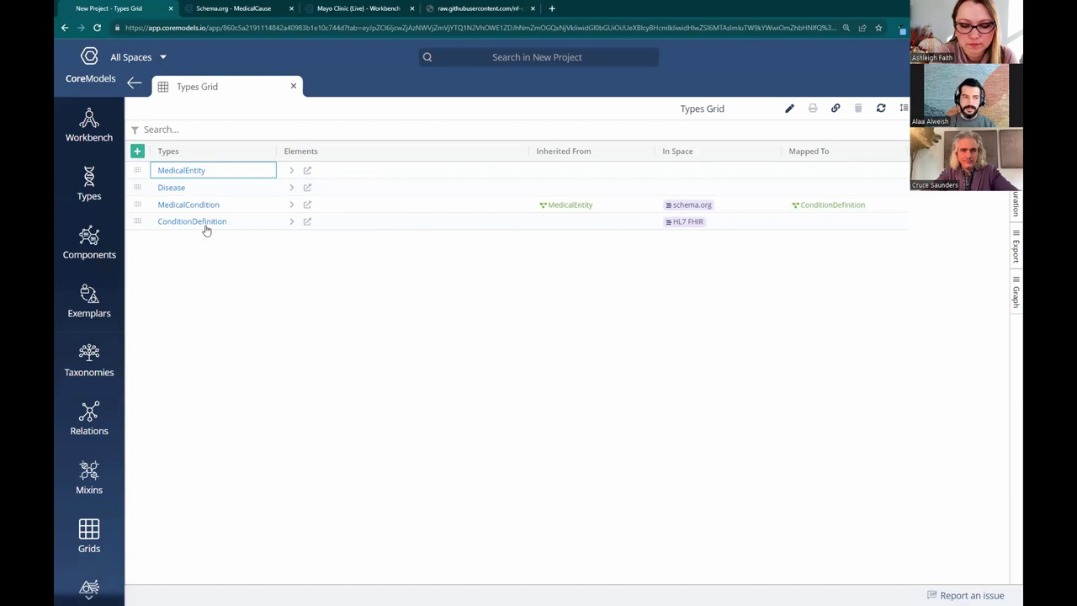
right_click(214, 173)
click(257, 183)
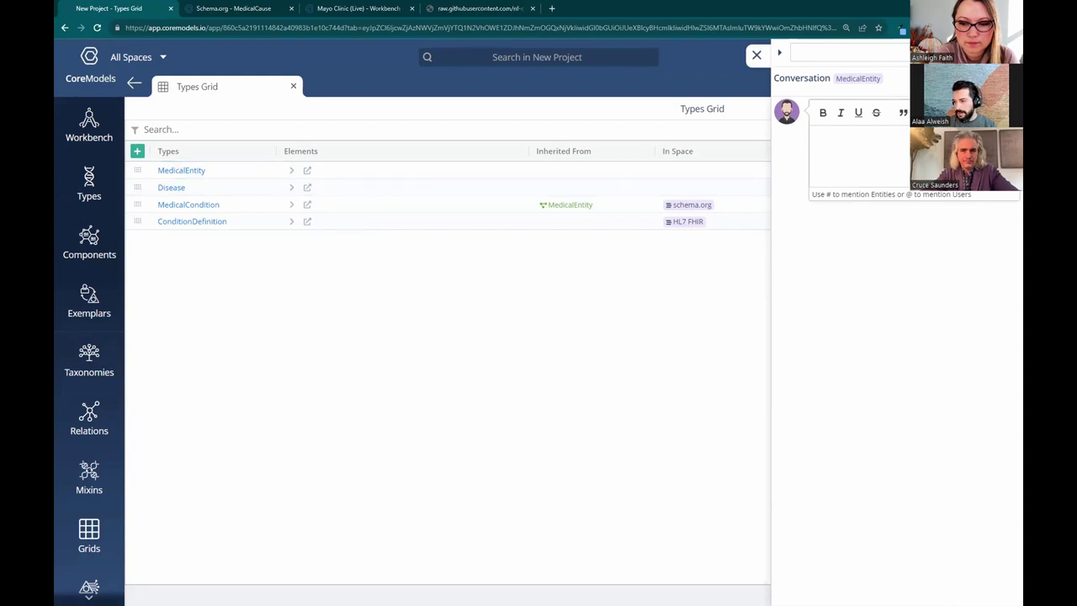
click(864, 145)
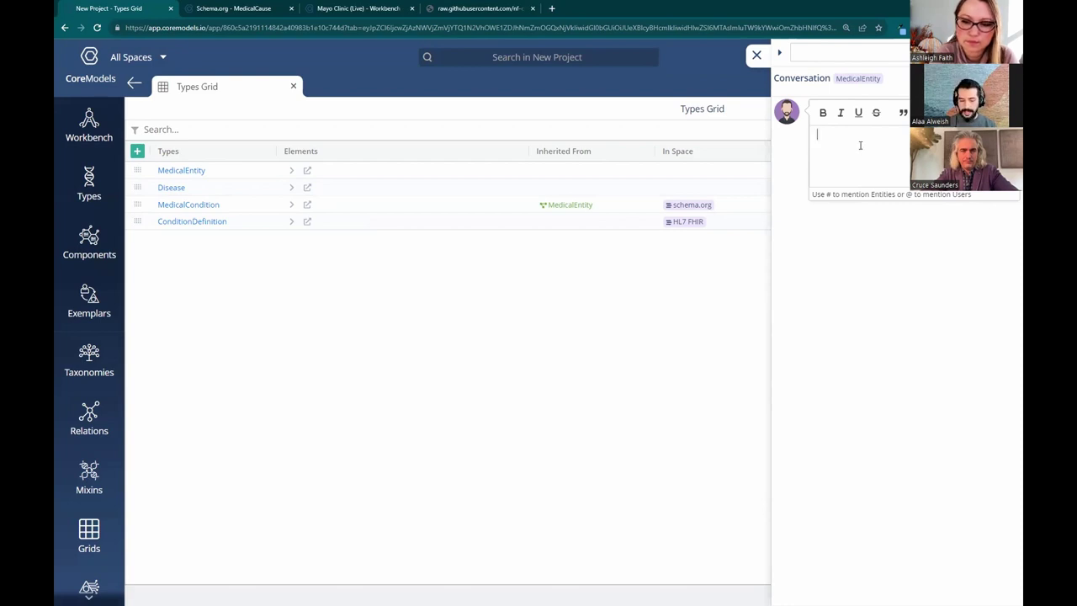
text(Is )
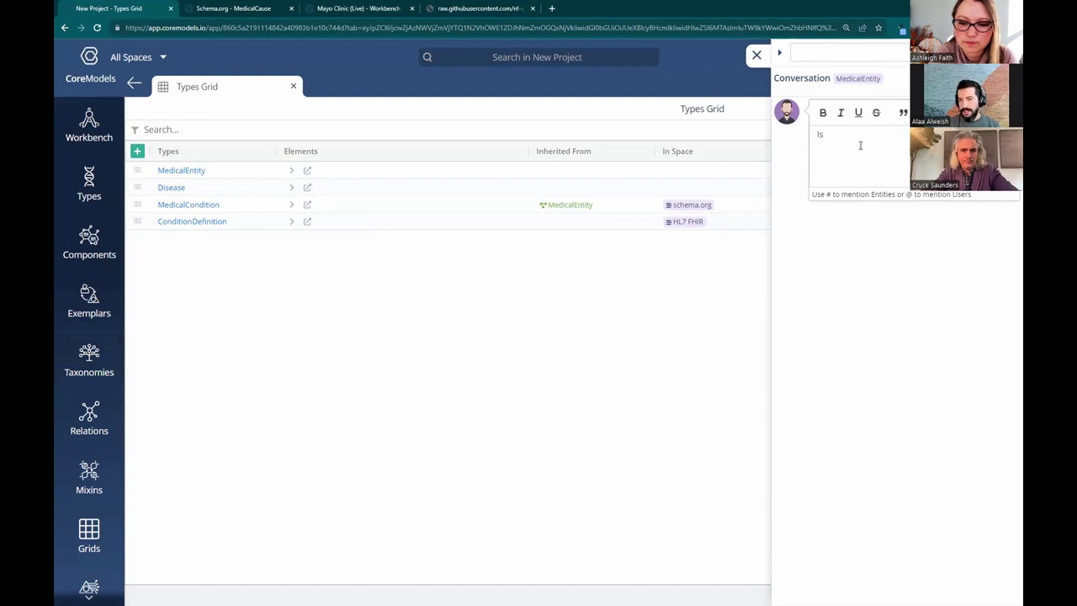
text(#me)
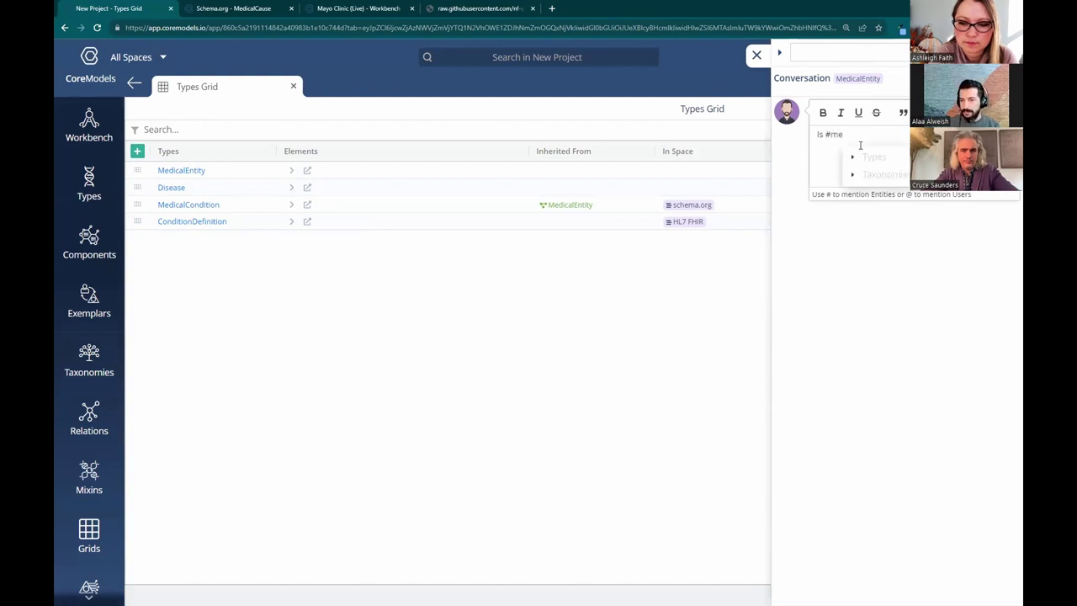
text(dica)
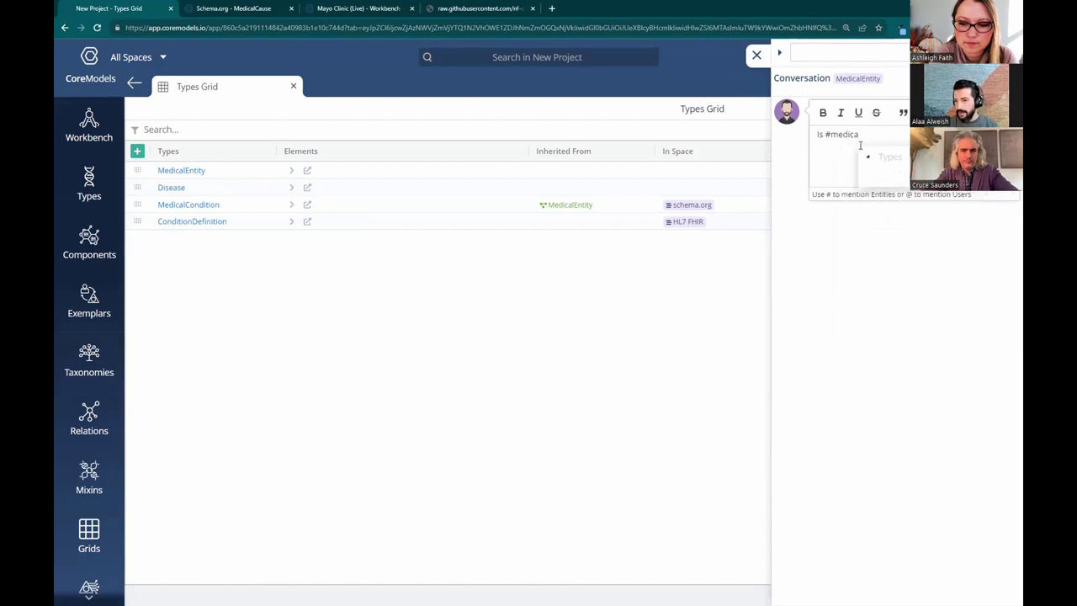
click(928, 215)
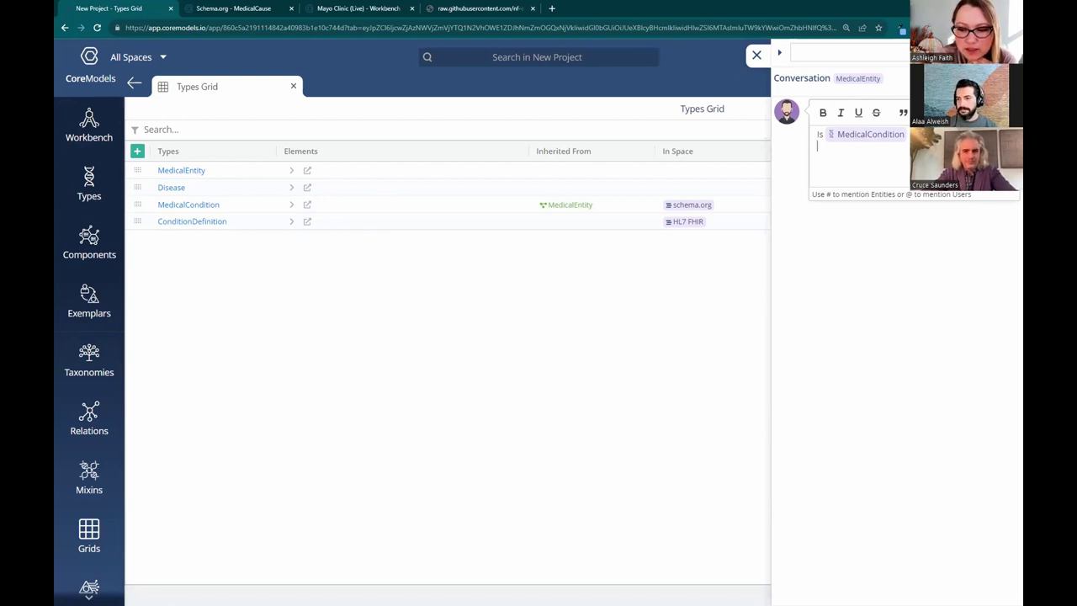
- Mention a colleague on a new line of the MedicalEntity comment, post it and close the conversation
text(@)
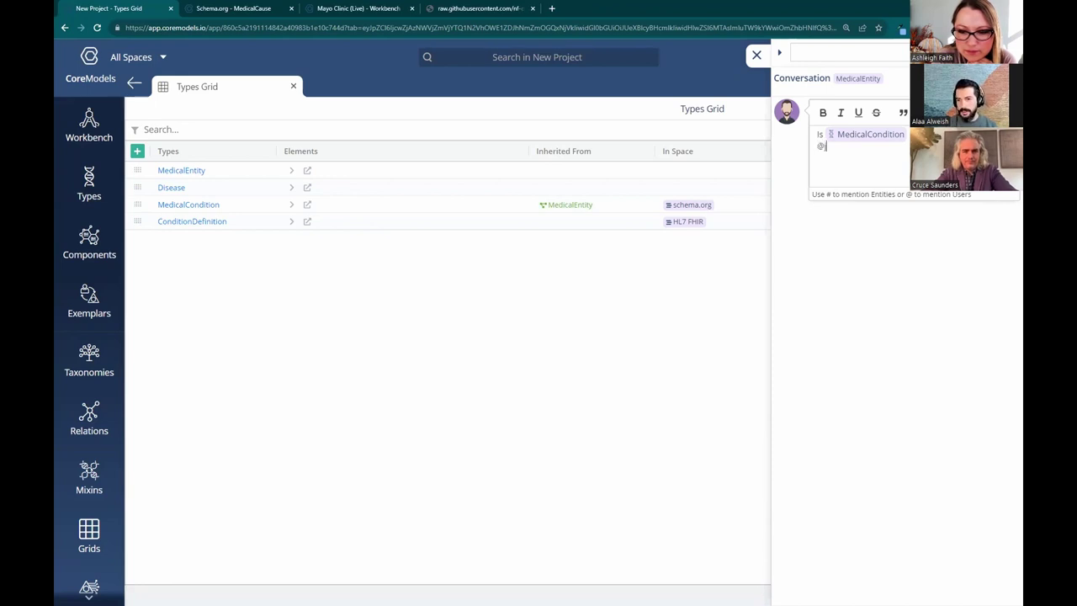
text(ka)
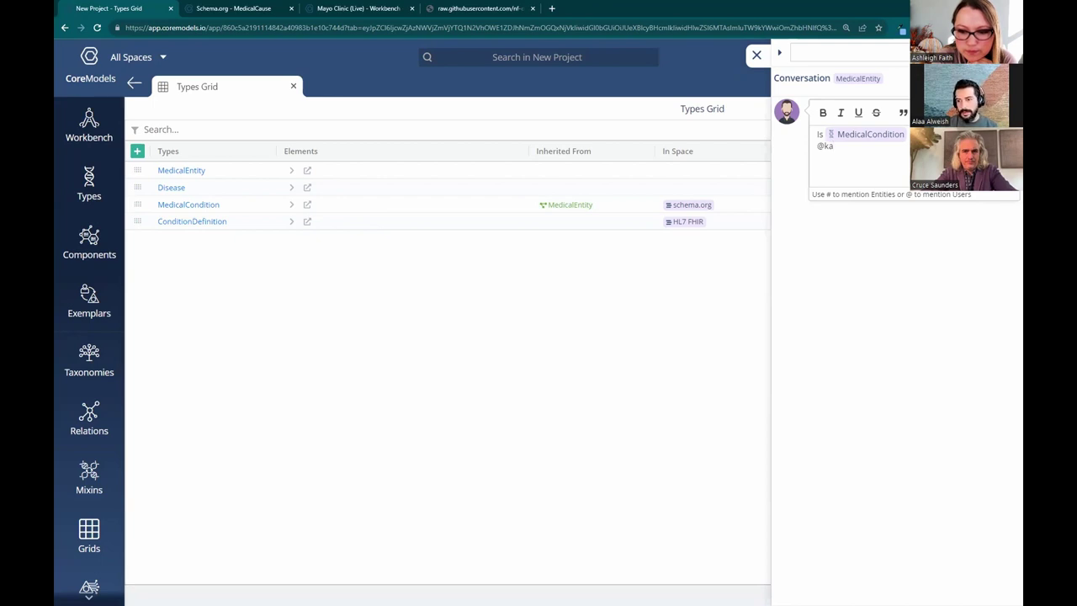
key(Return)
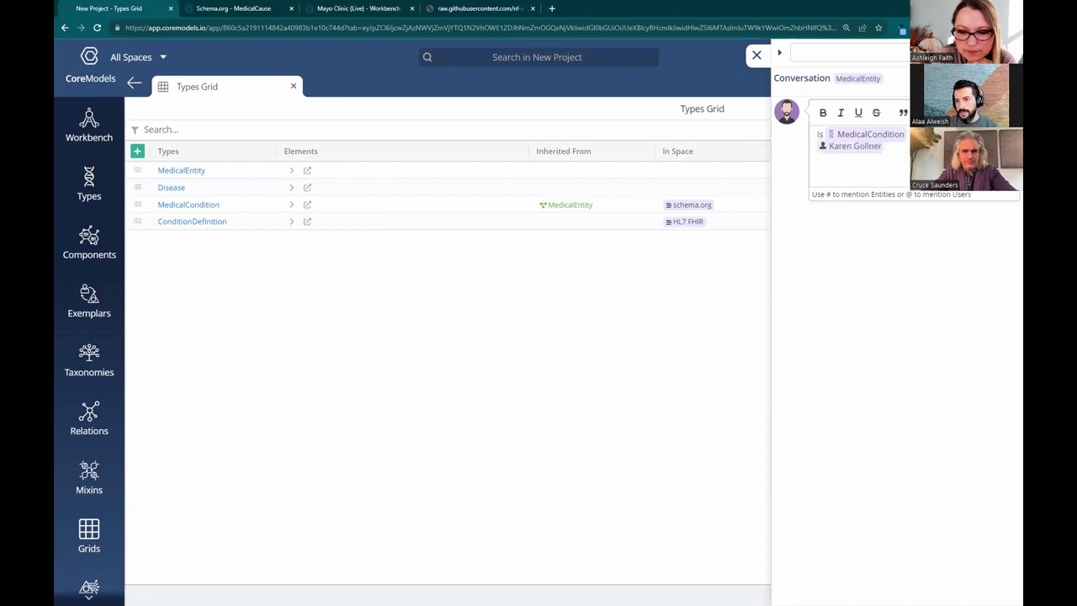
key(Return)
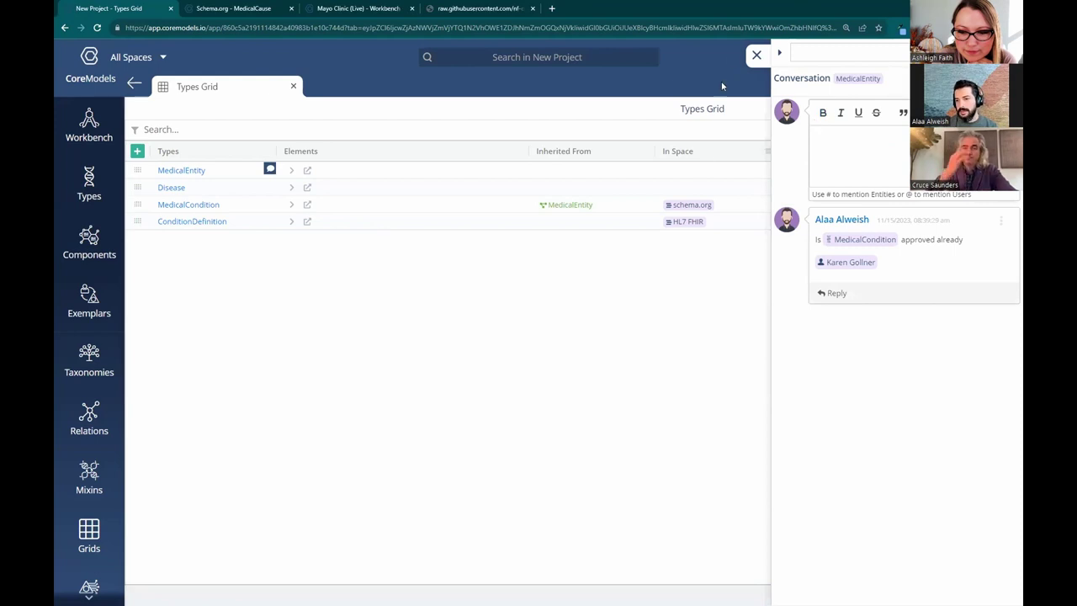
click(756, 57)
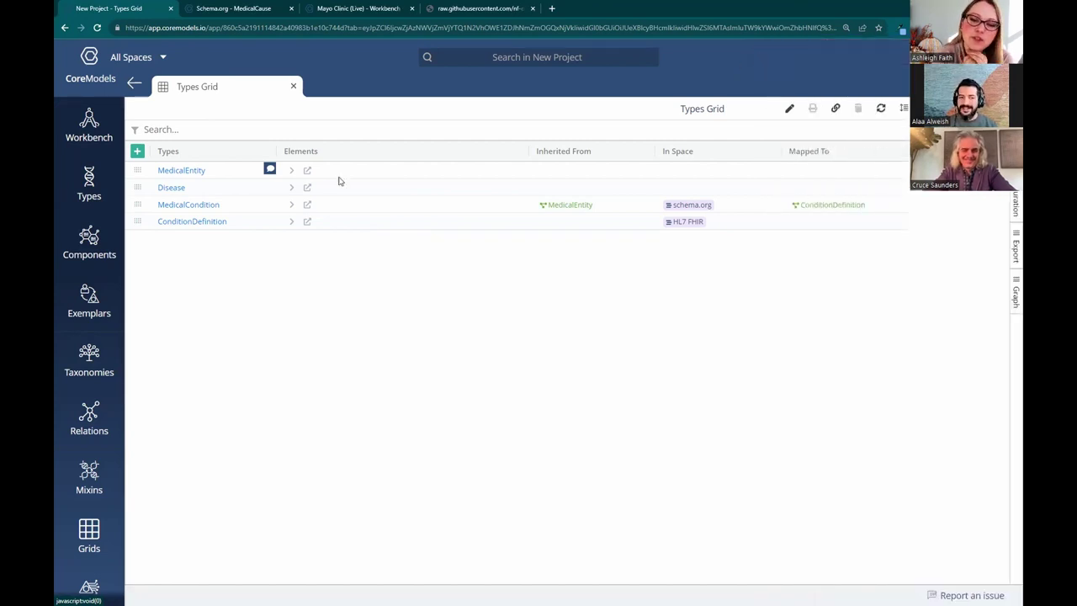
click(360, 186)
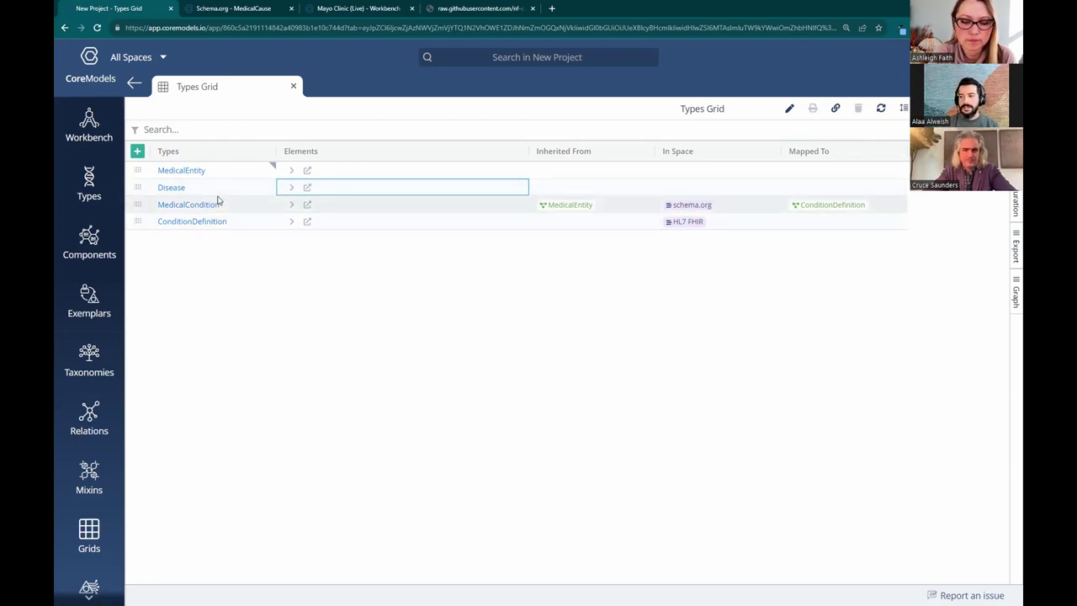
click(217, 202)
click(218, 193)
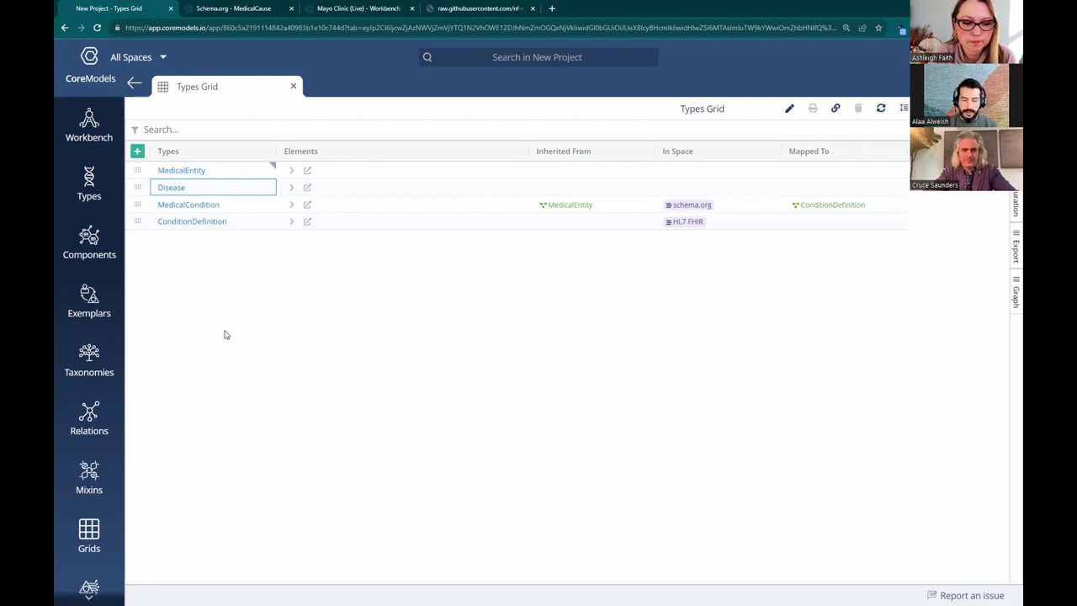
click(251, 311)
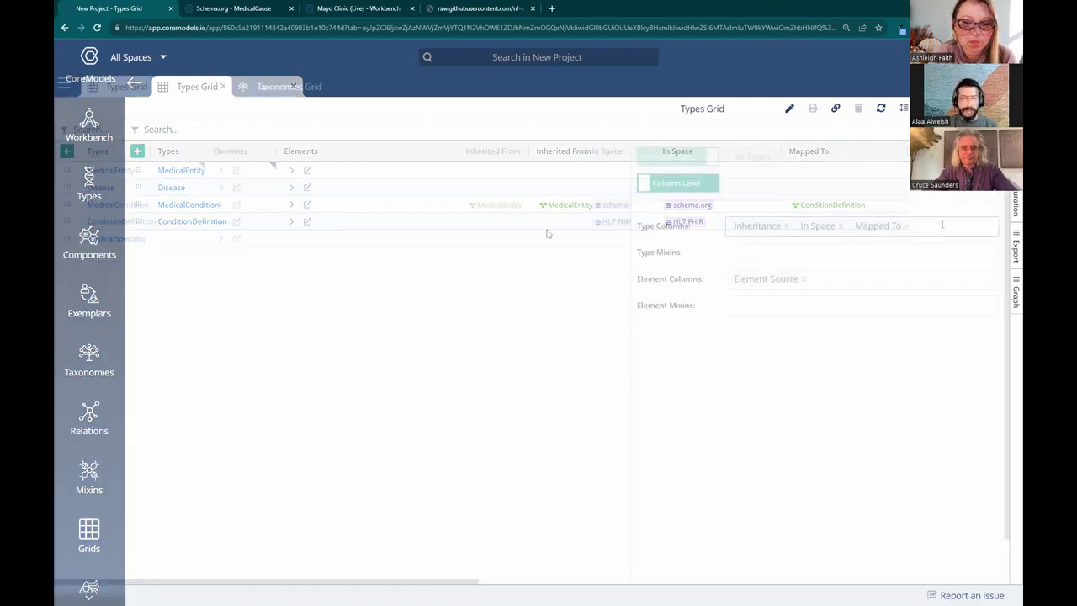
- Add Controlled List to the type columns shown in the types grid and close the grid configuration
click(937, 224)
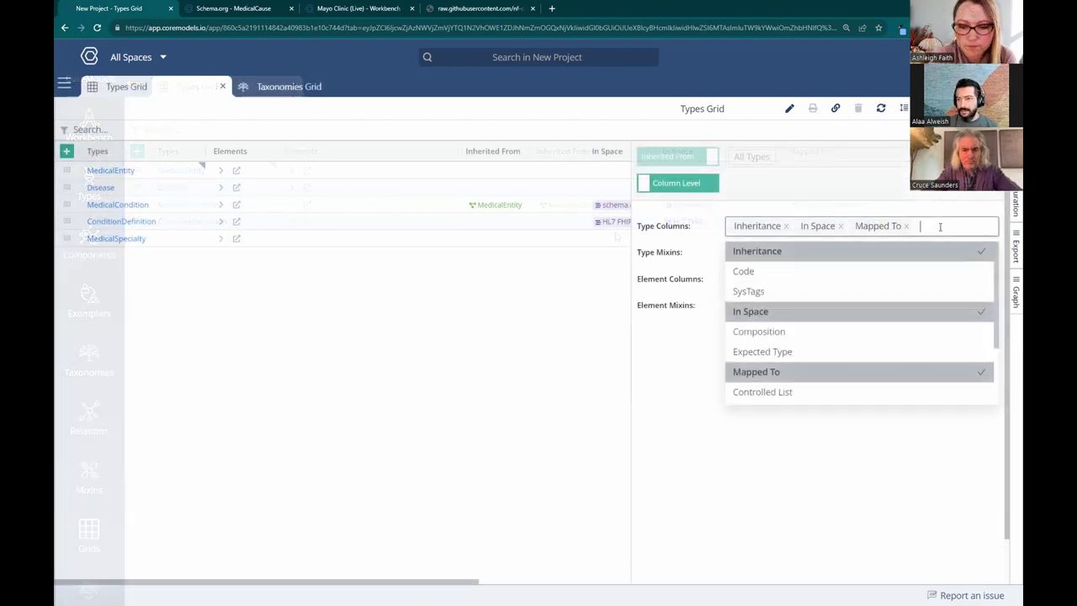
click(813, 393)
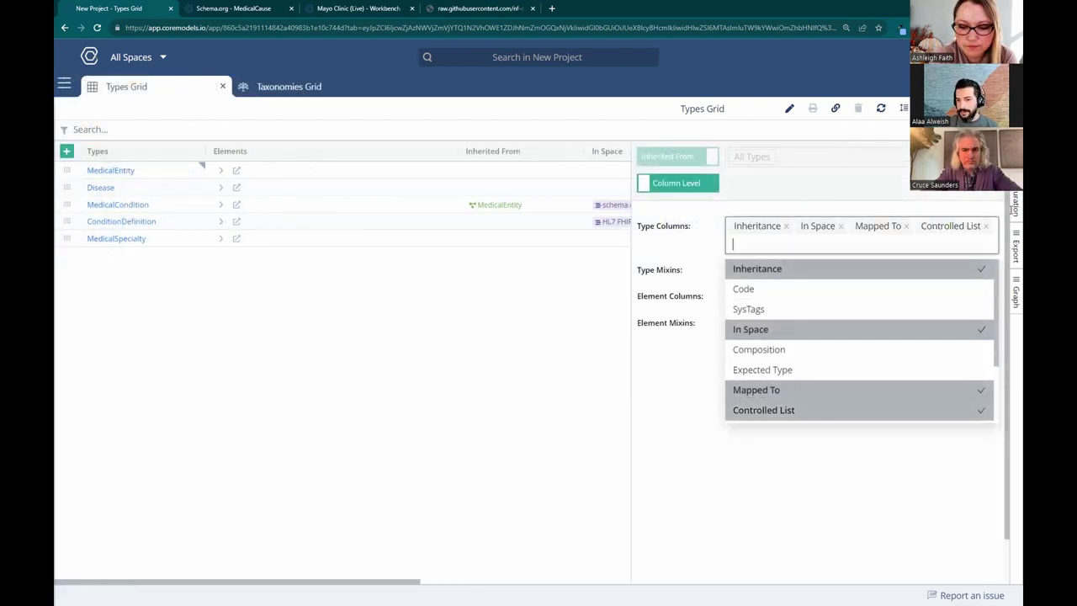
click(681, 253)
click(1015, 202)
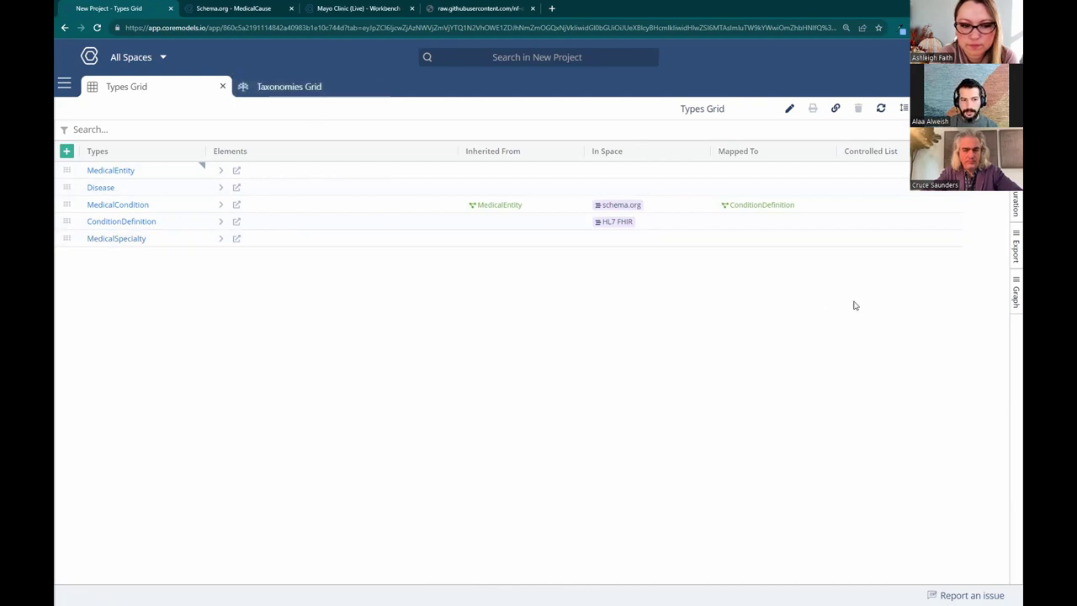
click(847, 239)
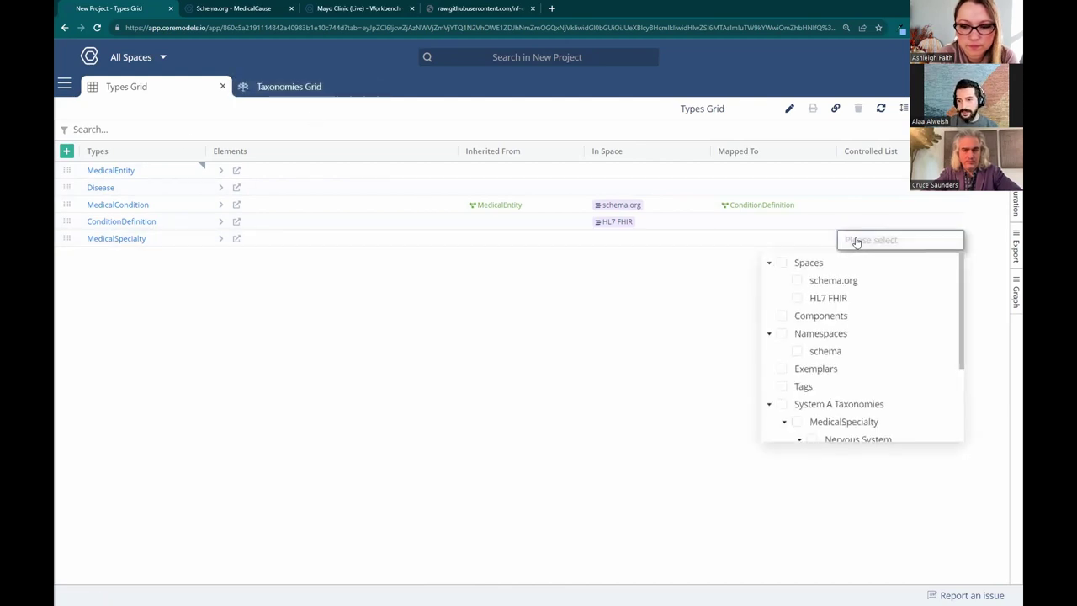
click(854, 241)
text(med)
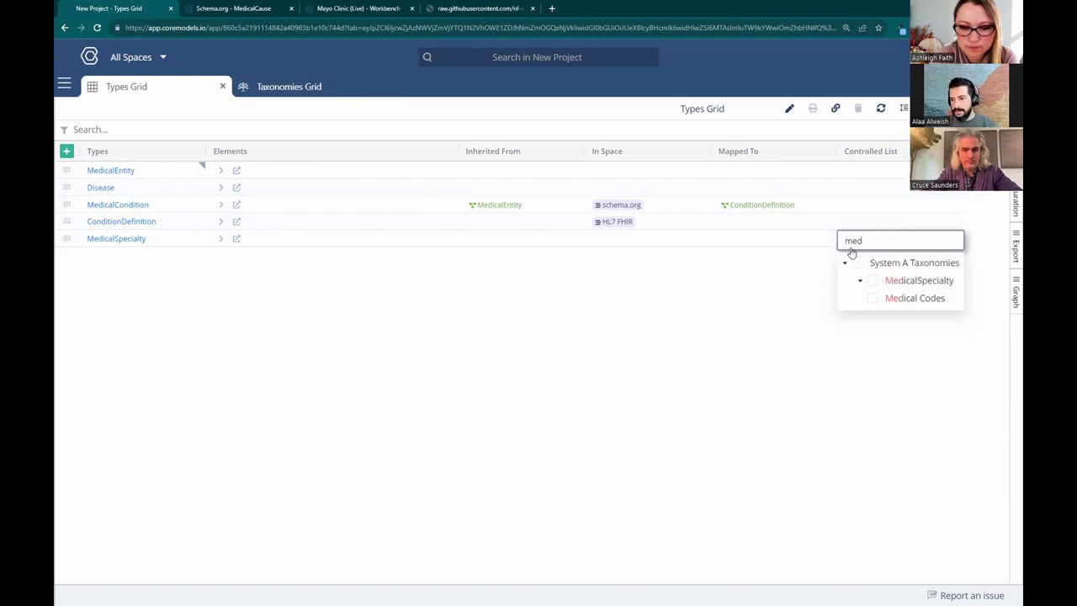
key(BackSpace)
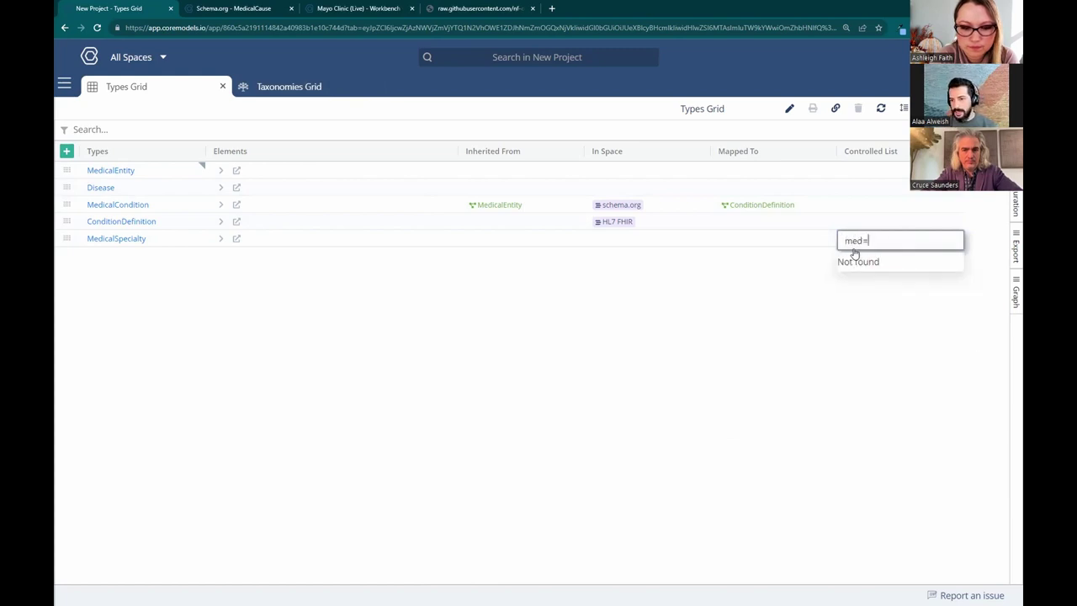
key(BackSpace)
key(BackSpace)
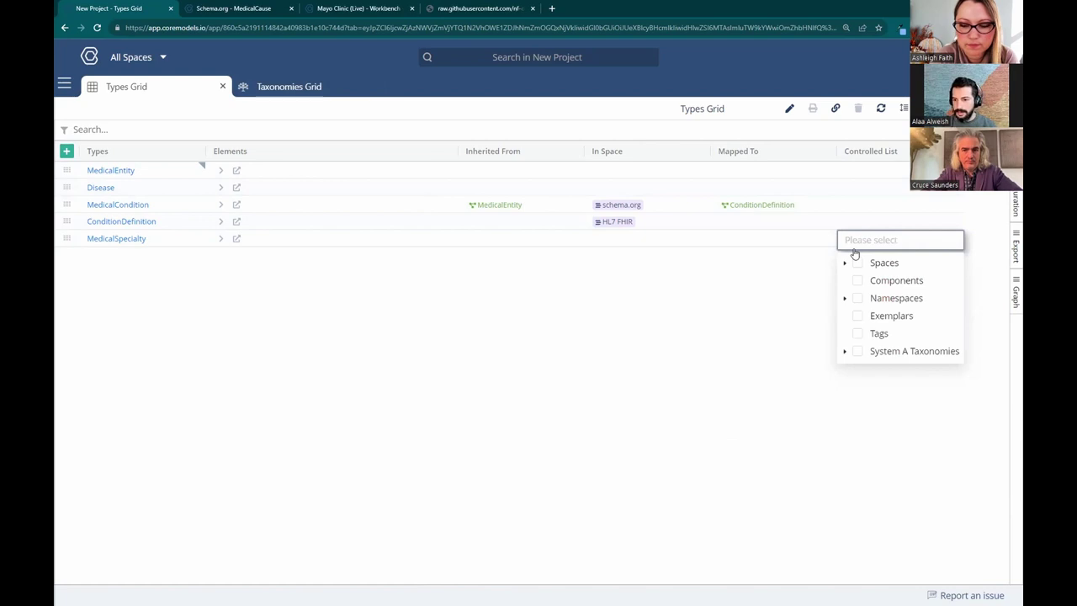
click(842, 367)
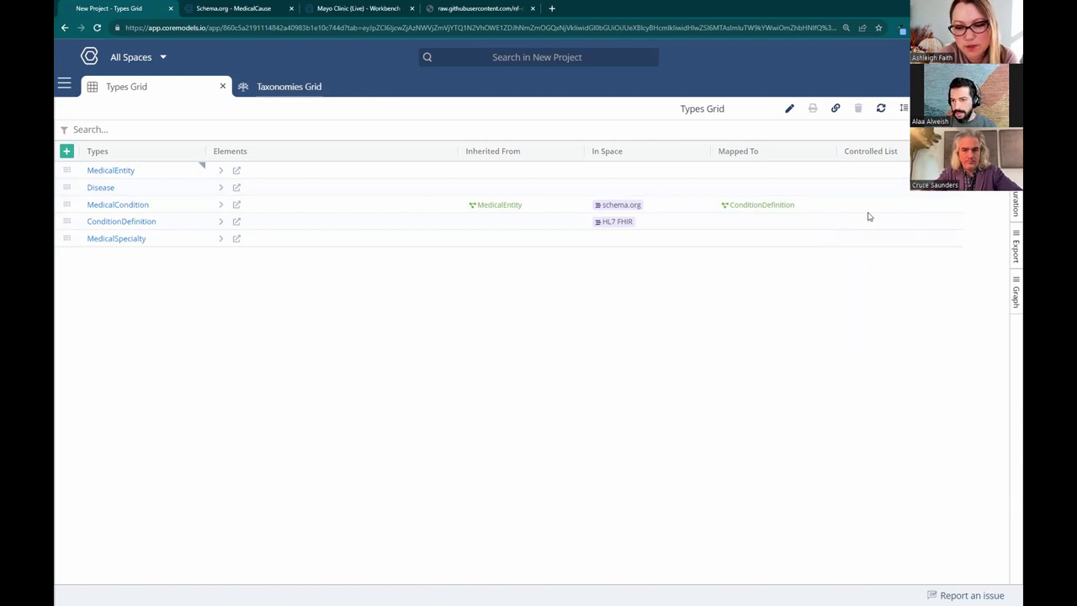
- Set the MedicalSpecialty type's controlled list to the MedicalSpecialty taxonomy under System A Taxonomies
click(878, 240)
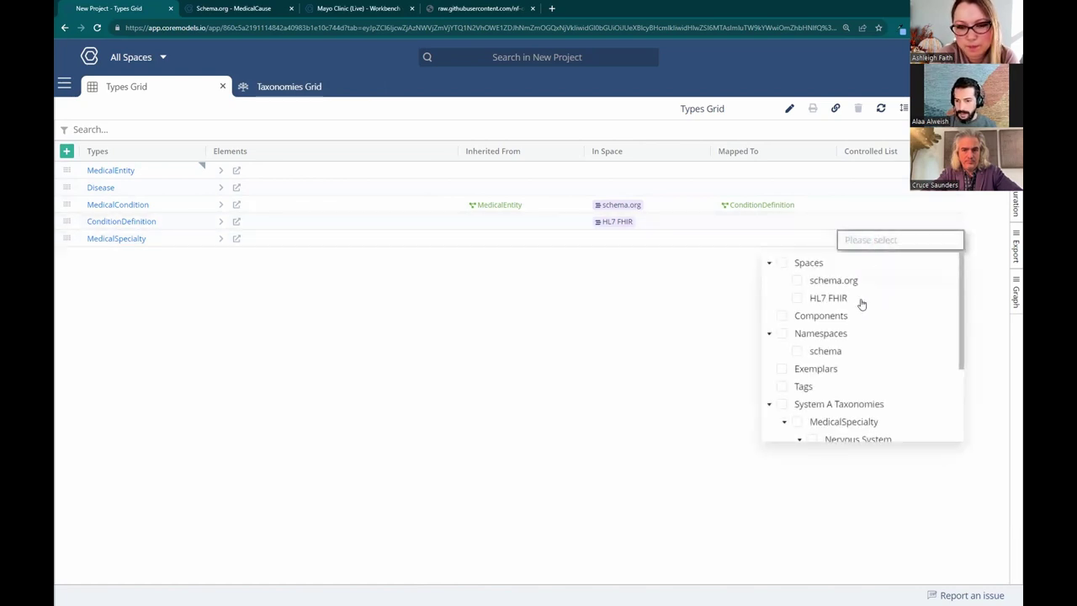
scroll(861, 303, down, 1)
click(796, 320)
click(793, 236)
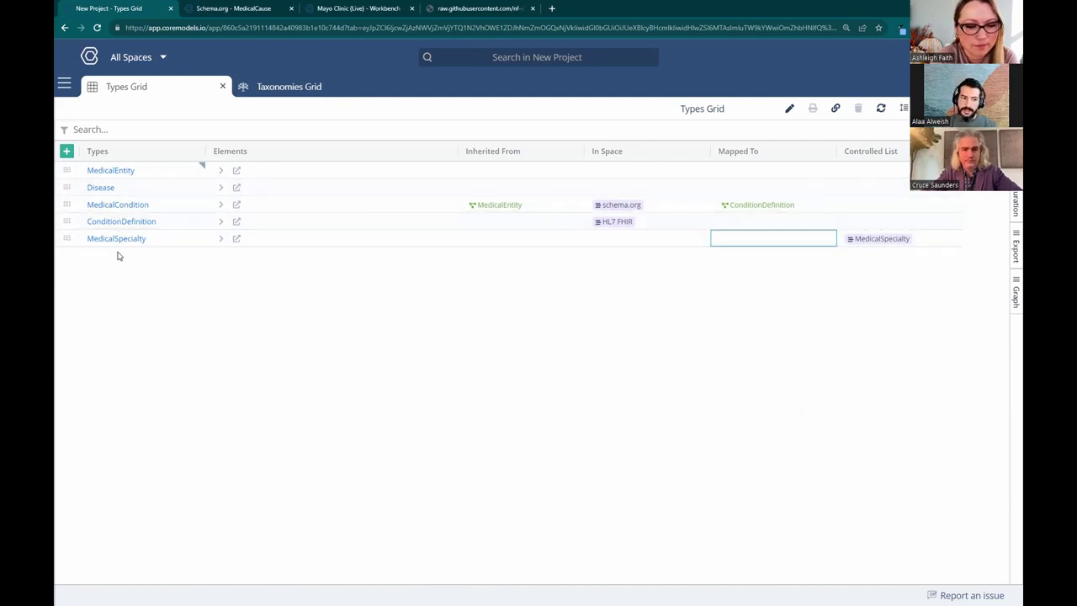
- Make the MedicalSpecialty type inherit from MedicalEntity
click(501, 237)
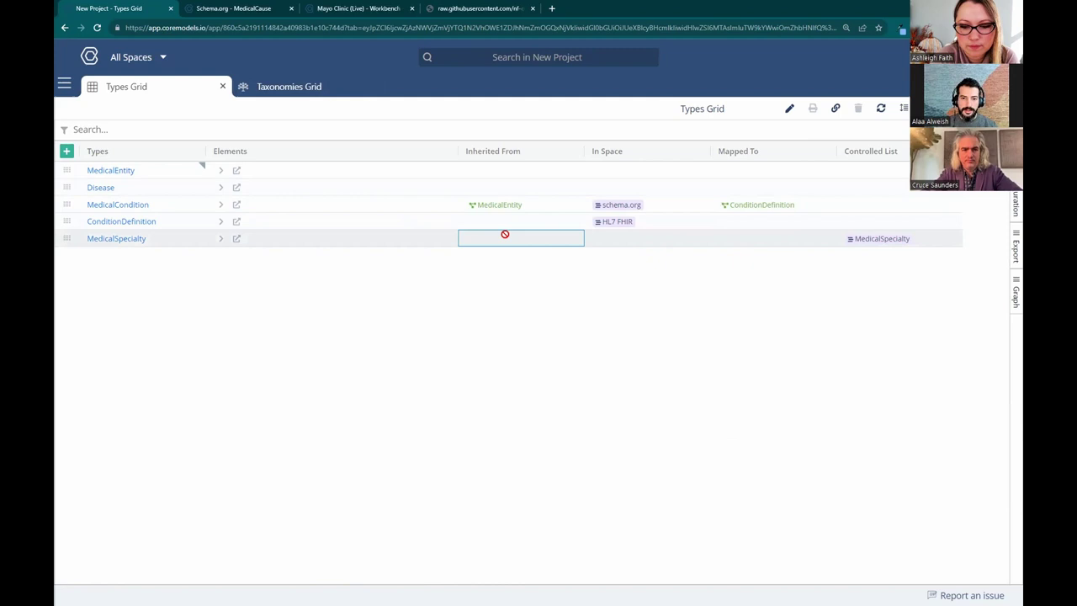
click(505, 235)
click(510, 286)
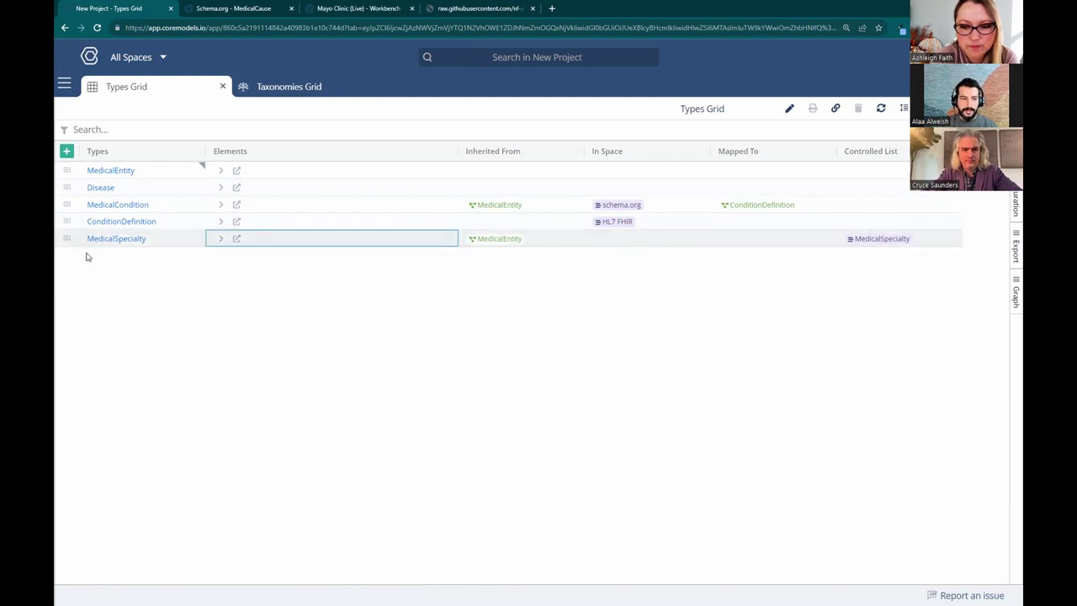
- Examine the MedicalSpecialty card's graph with the controlled-list taxonomy and MedicalEntity expanded, and close the card
click(110, 240)
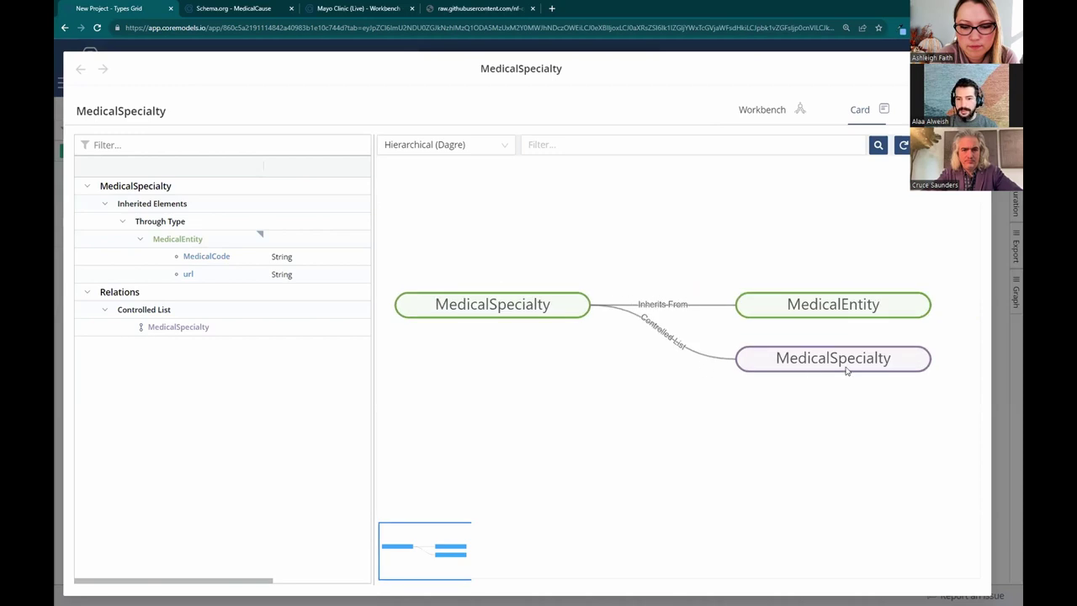
click(838, 365)
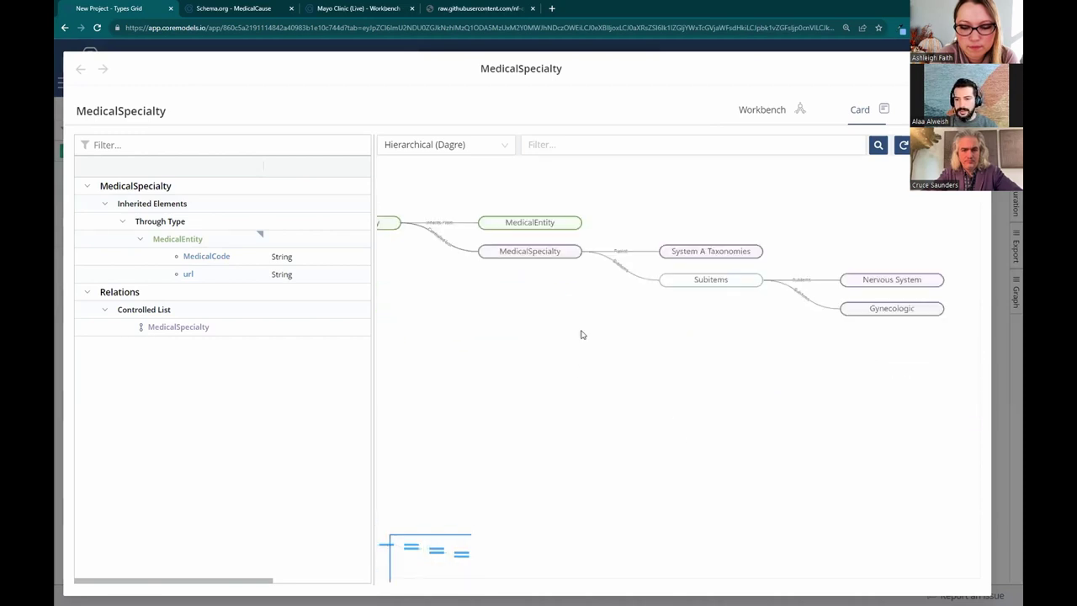
click(544, 240)
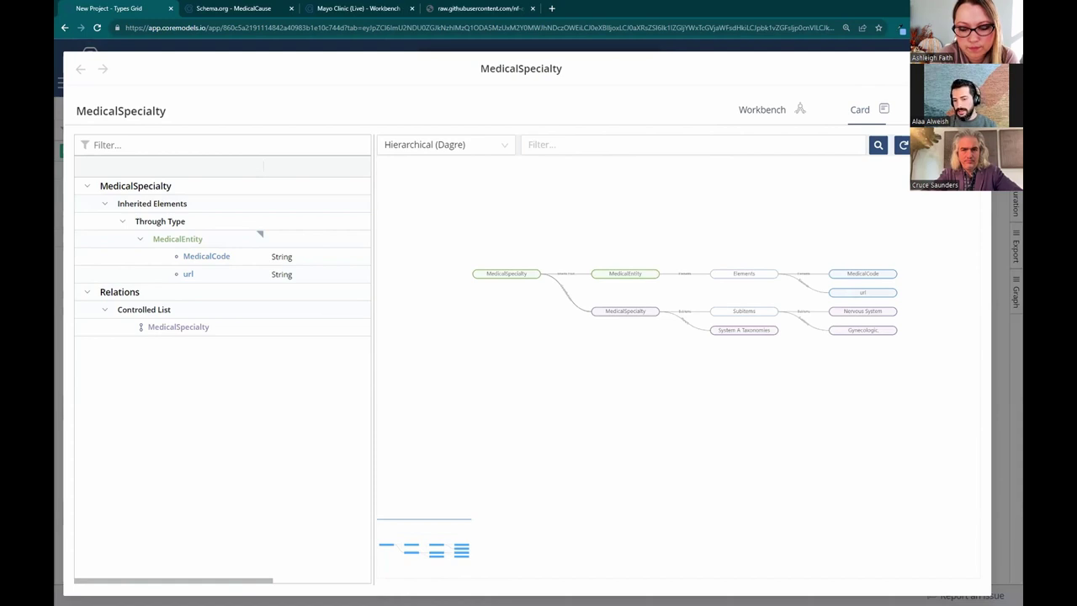
key(Escape)
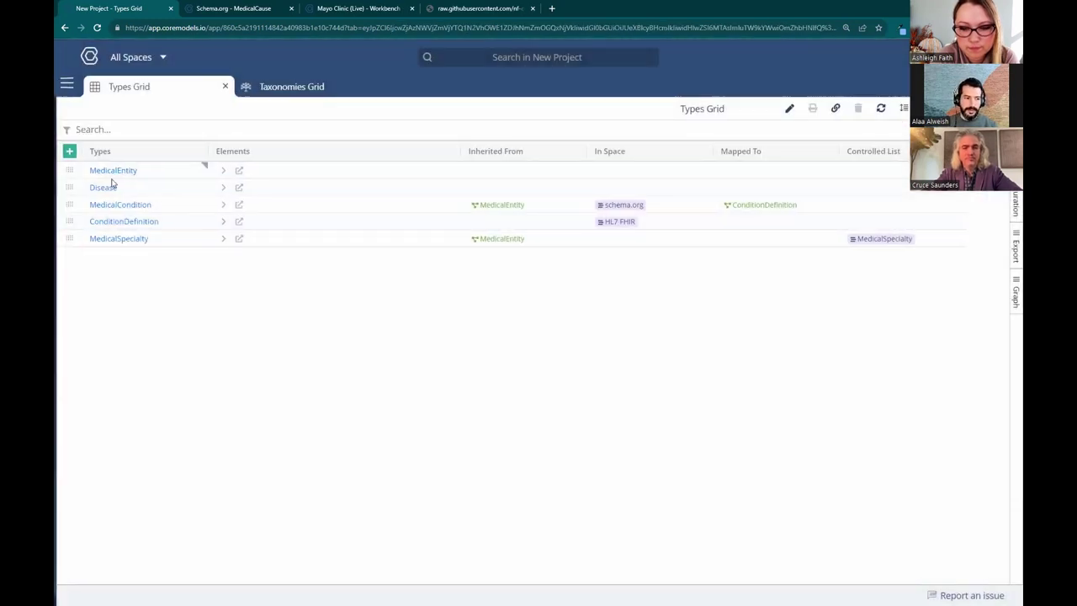
- Narrow the Elements column of the types grid and load MedicalCondition as the target in the Types & Elements workbench
mouse_move(57, 189)
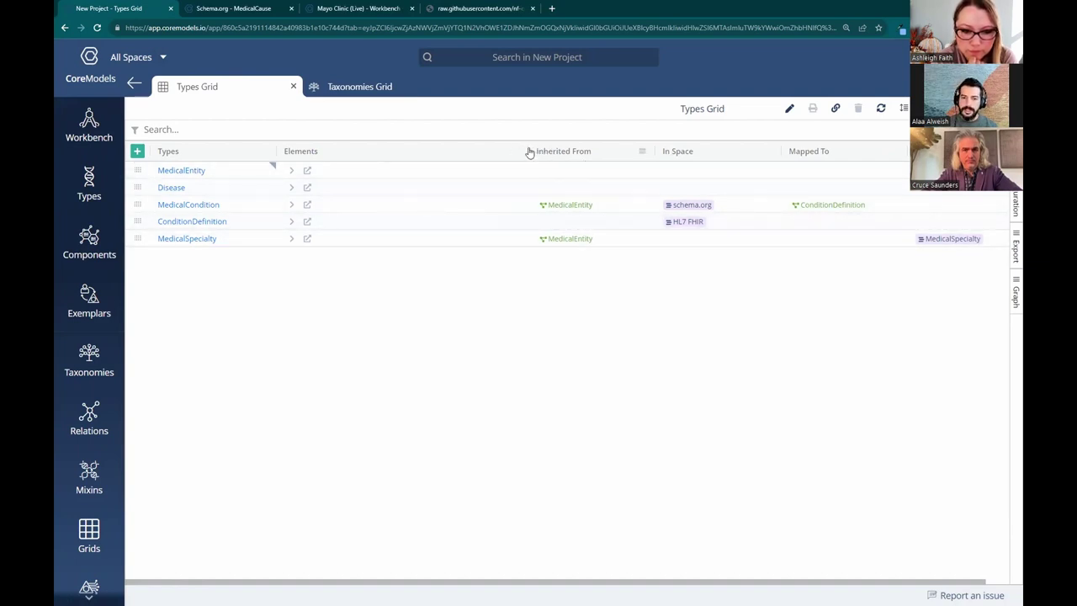
drag(529, 153, 412, 152)
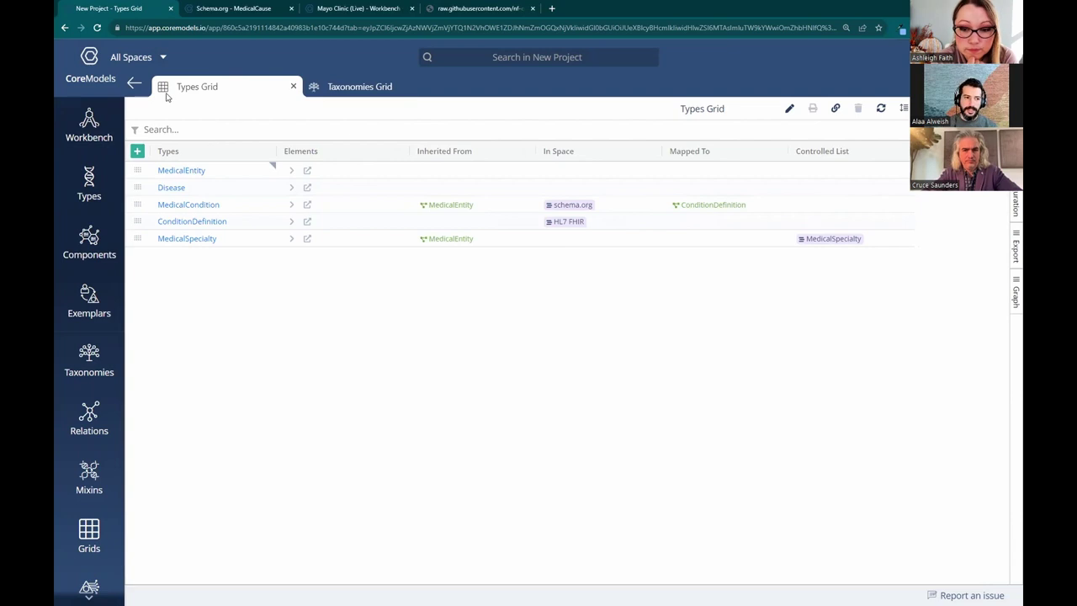
click(89, 122)
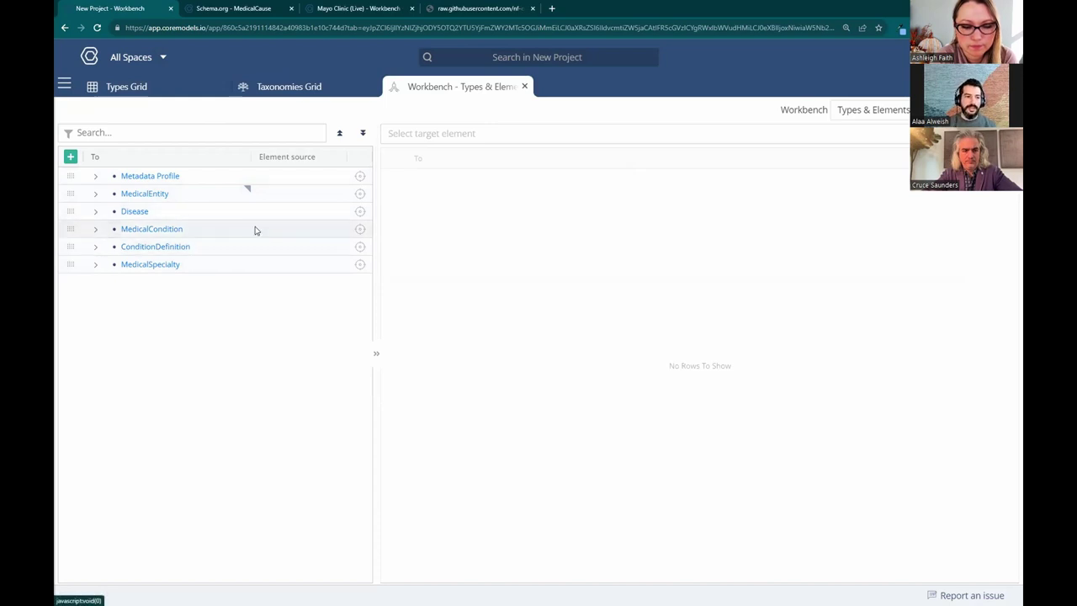
click(360, 229)
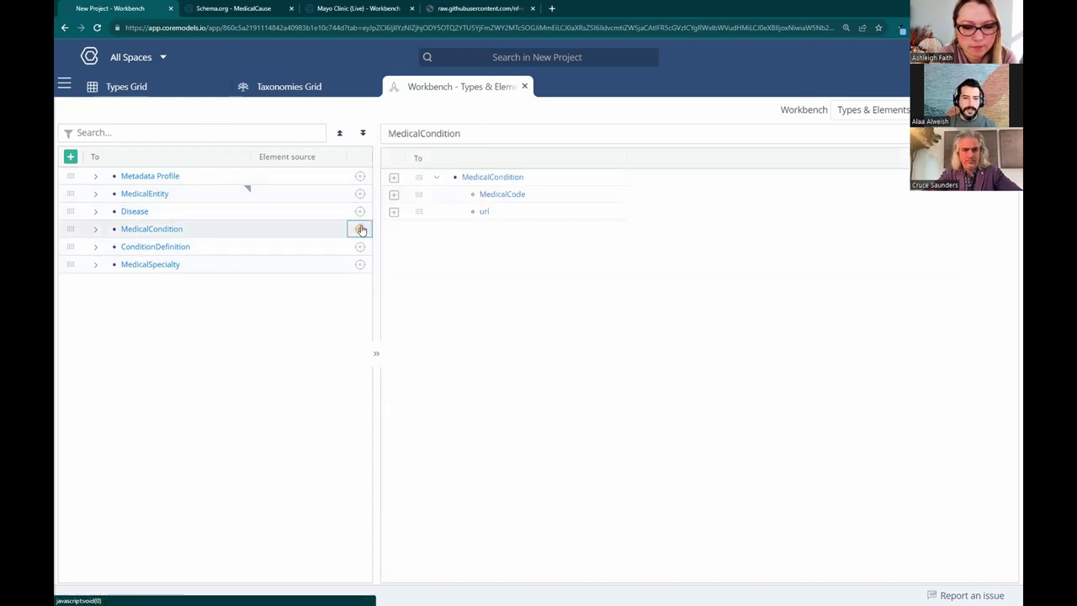
- Load the Disease and MedicalEntity types in turn as the workbench target and expand MedicalEntity's elements
click(360, 211)
click(360, 195)
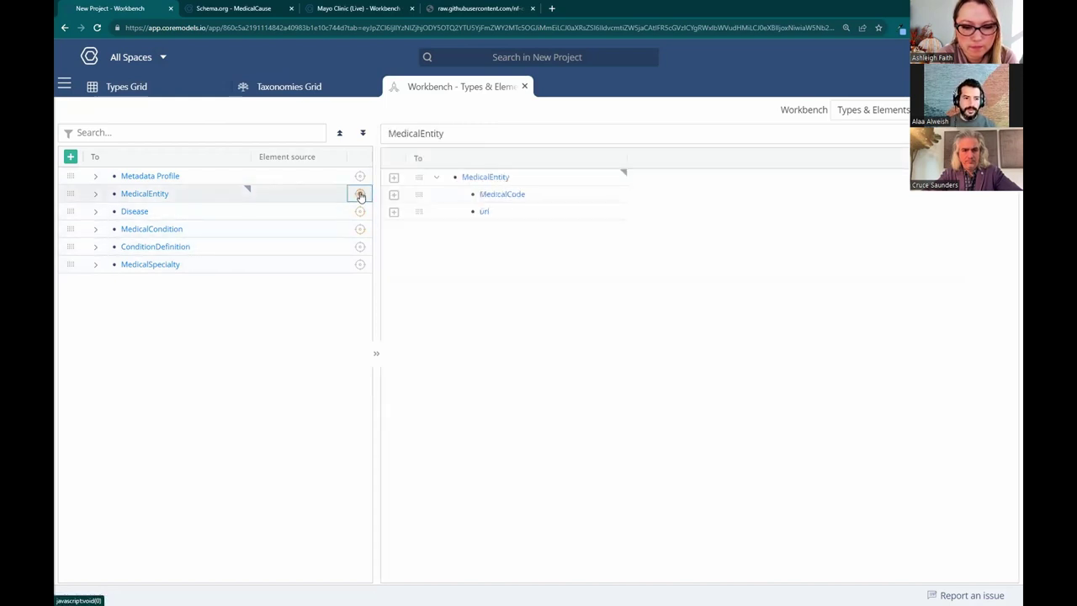
click(95, 194)
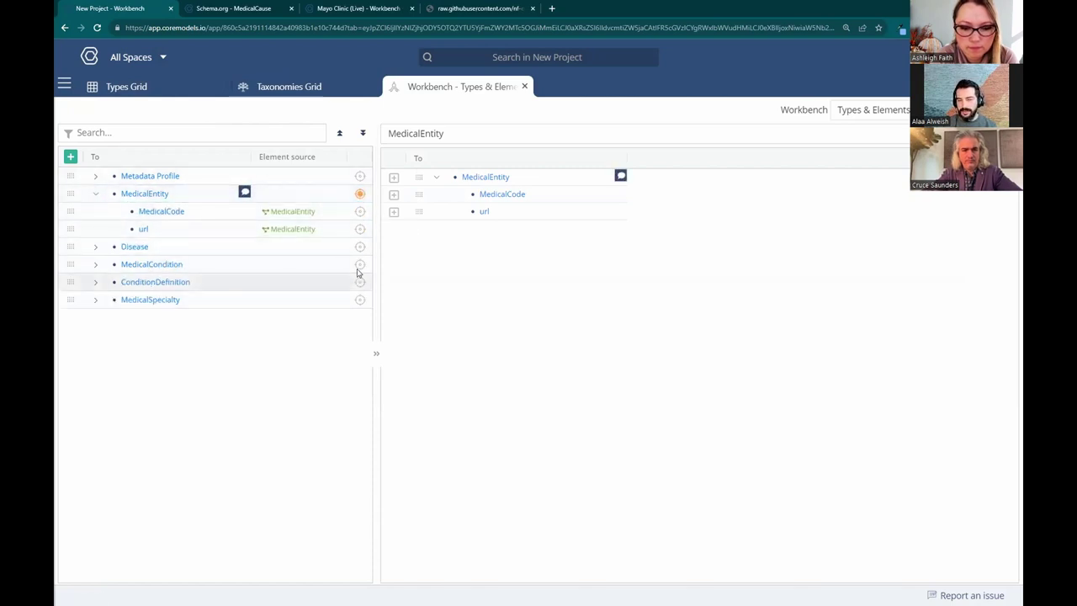
- Return to the types grid, expand the main navigation, and examine the grid's type and element column configuration
click(151, 91)
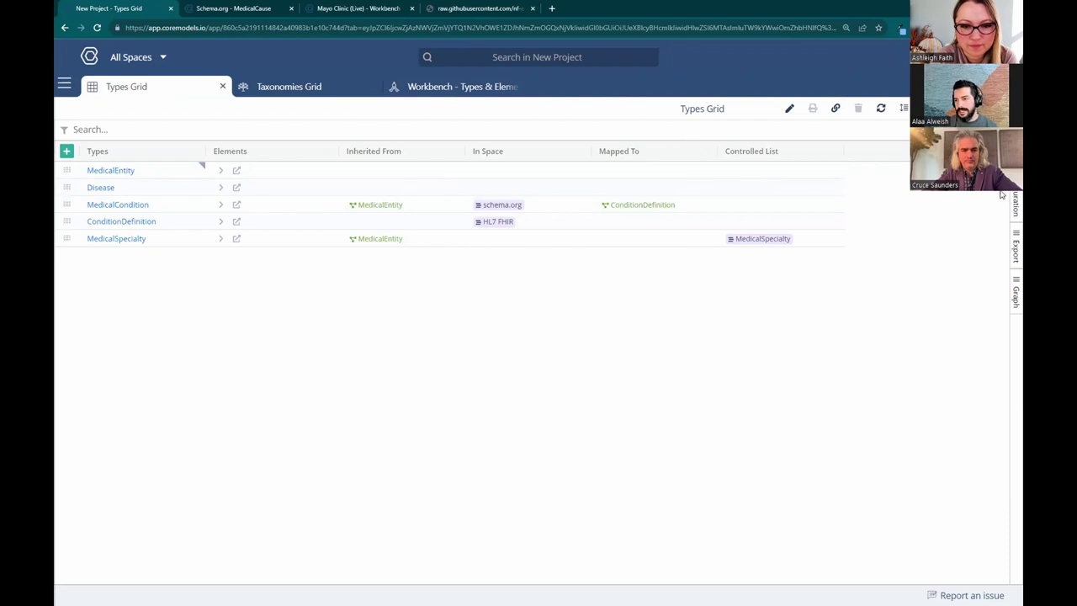
click(63, 85)
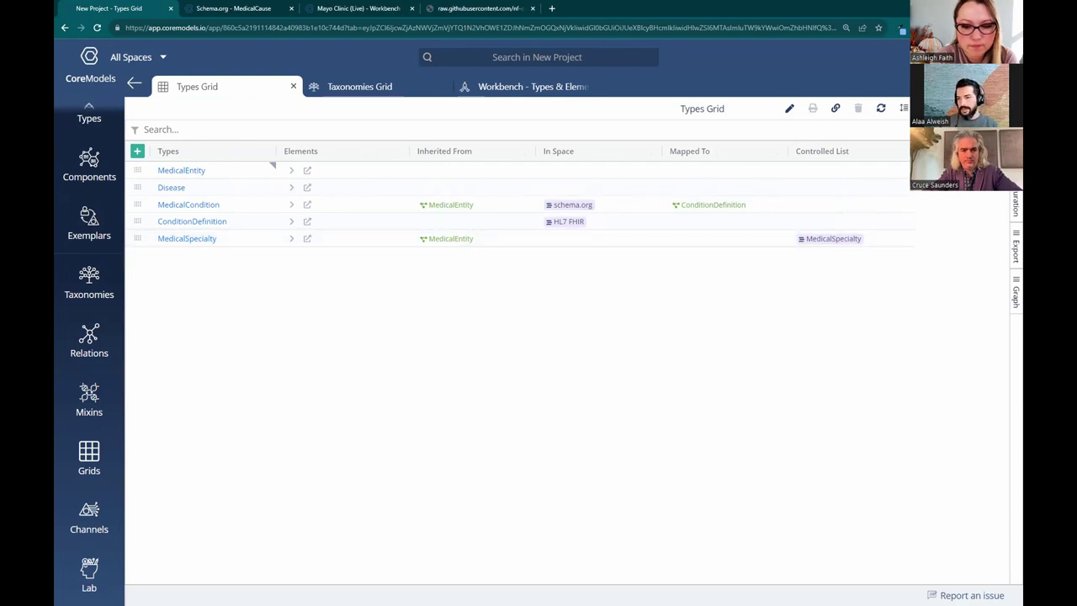
click(1016, 204)
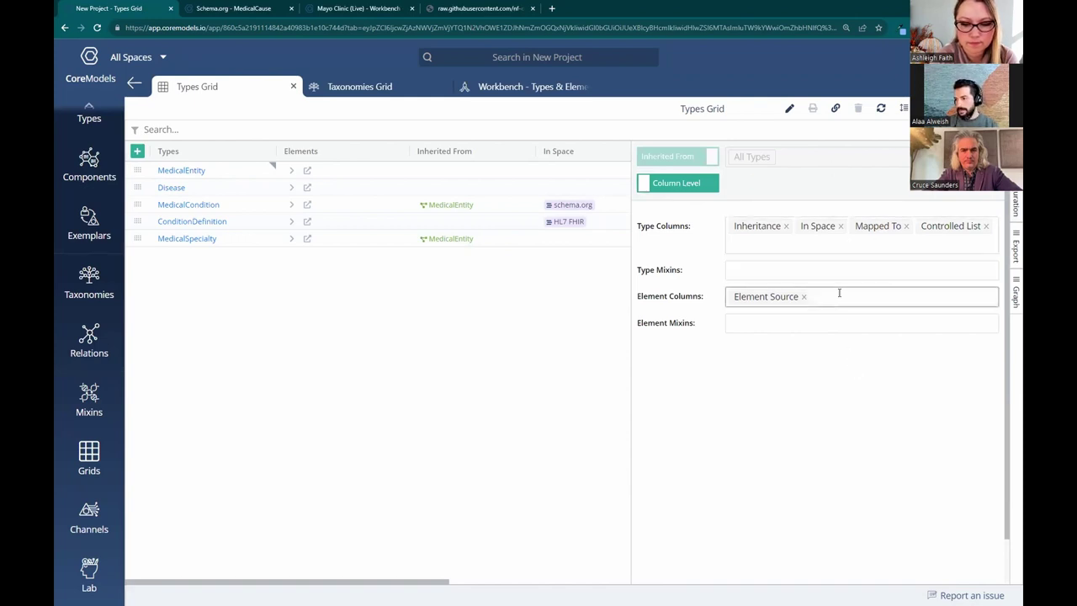
click(1014, 202)
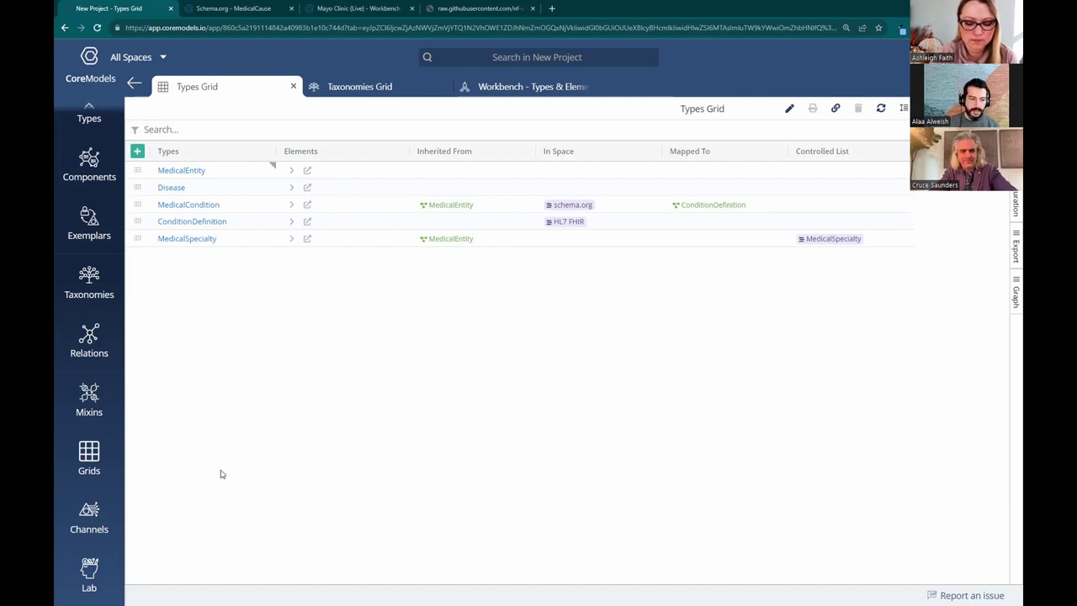
- Examine the available Channels, including the flat-file export formats, and close the list
click(95, 535)
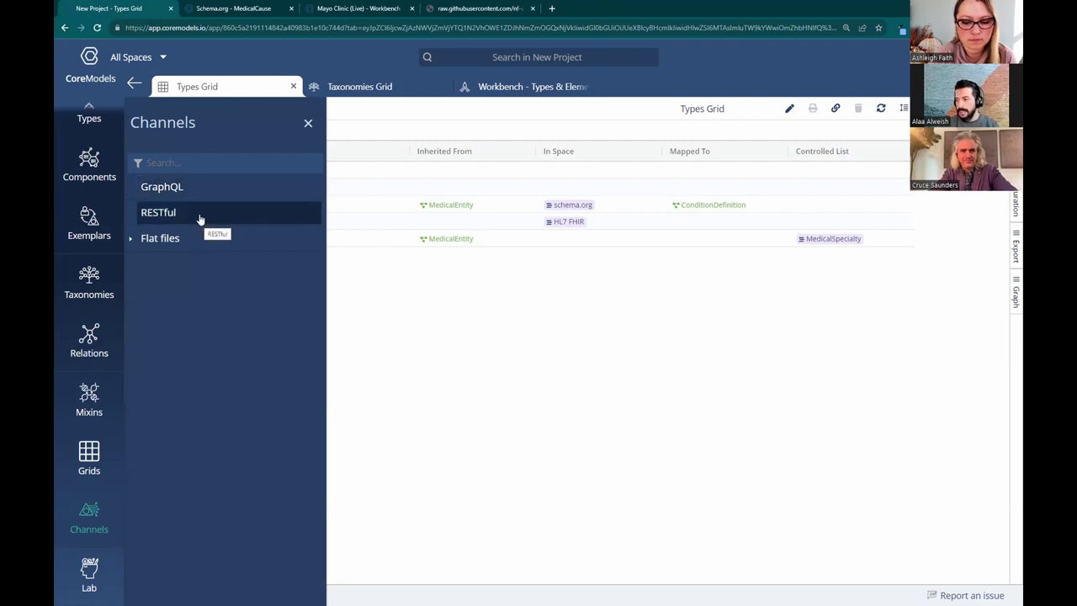
click(131, 240)
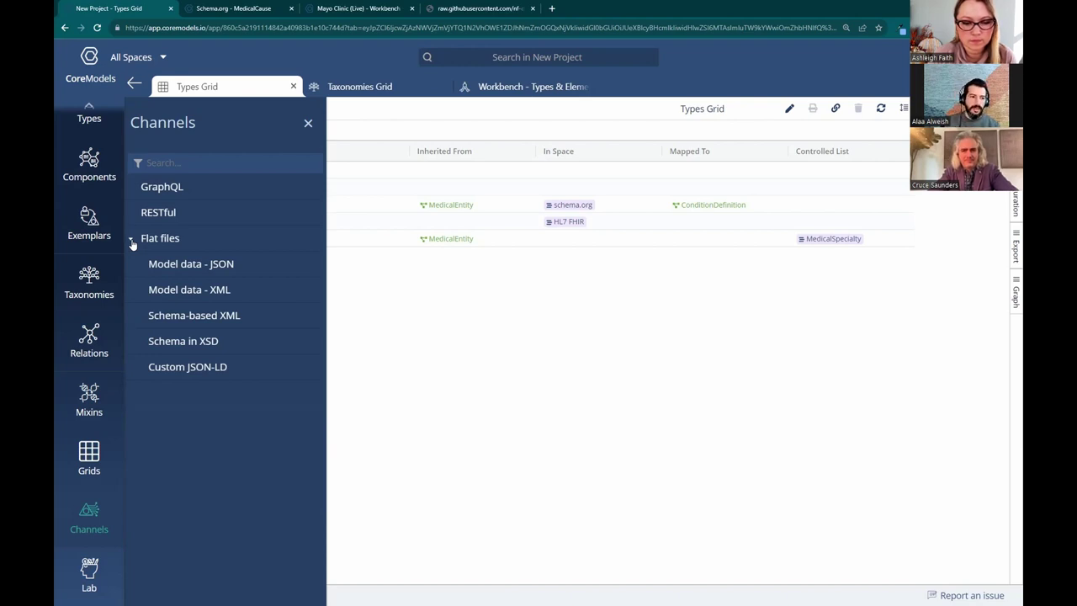
click(132, 240)
click(501, 352)
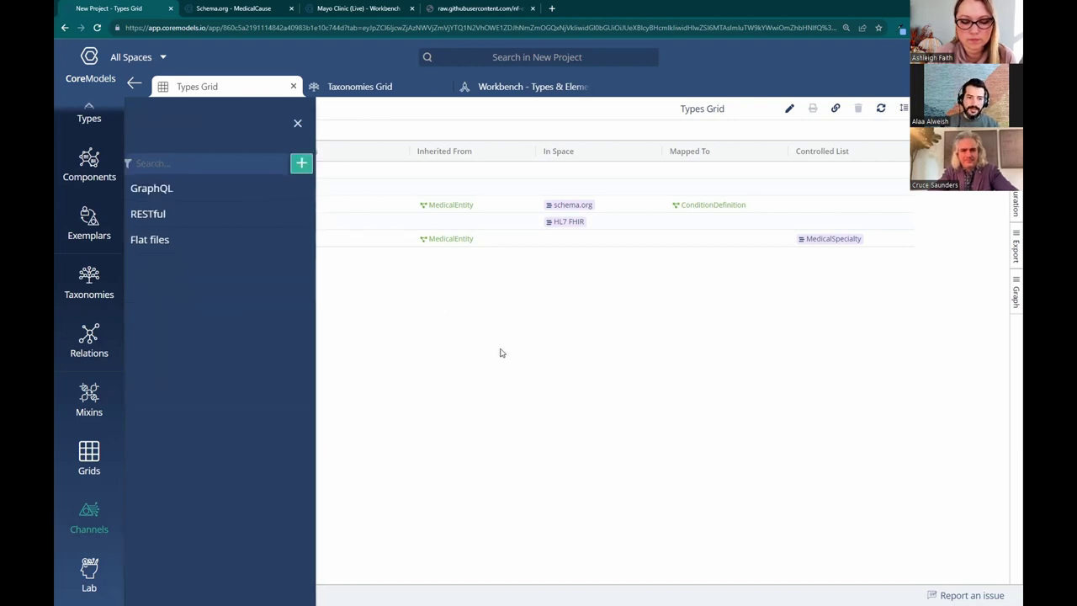
- Open the project's plugins, look over the JSON-LD Importer's form, and close it
click(925, 57)
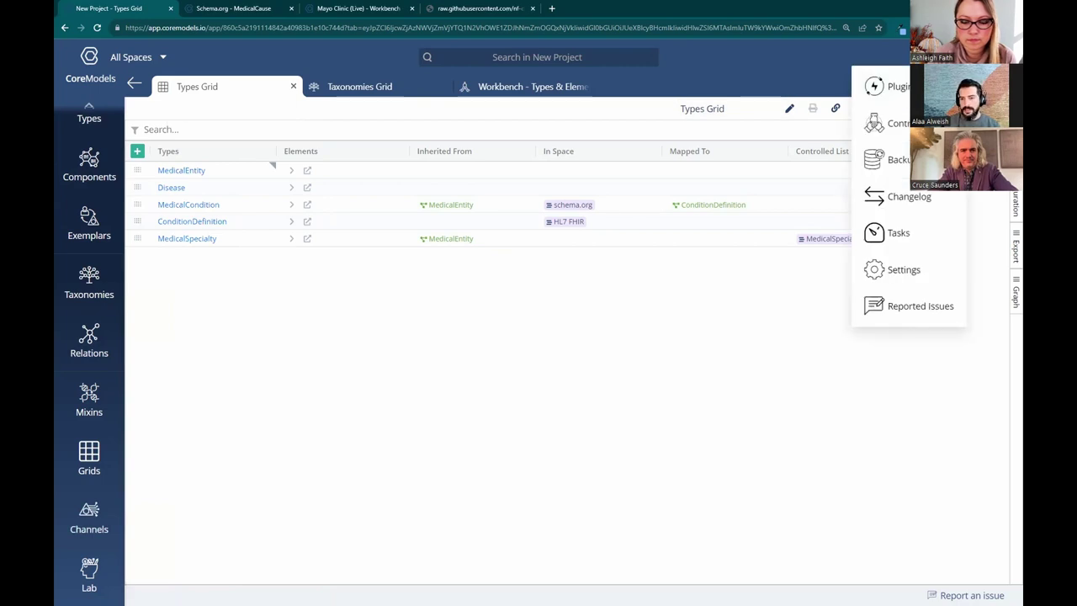
click(896, 86)
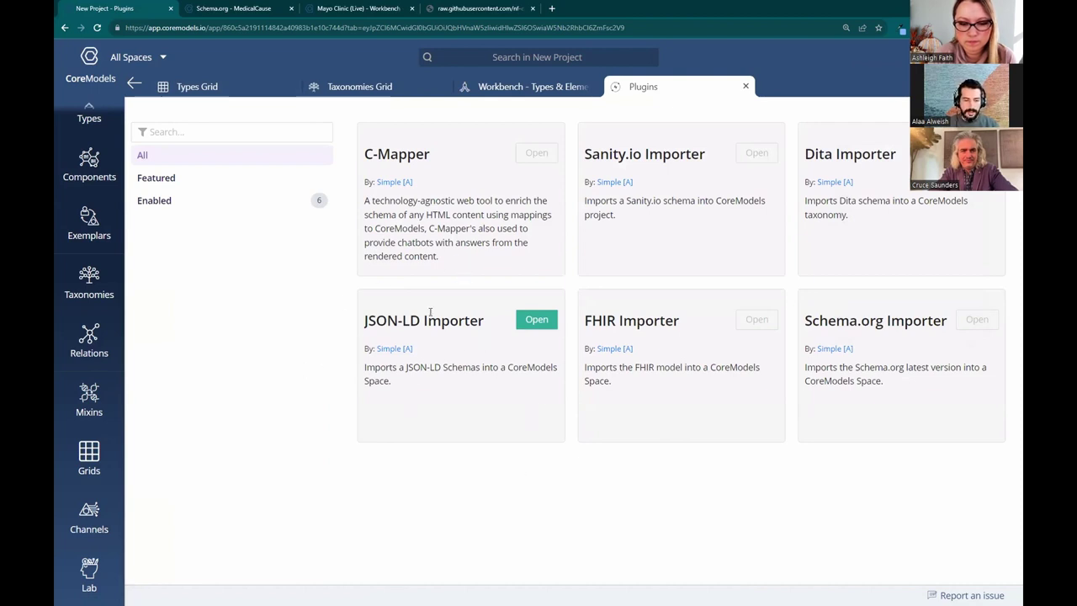
click(538, 321)
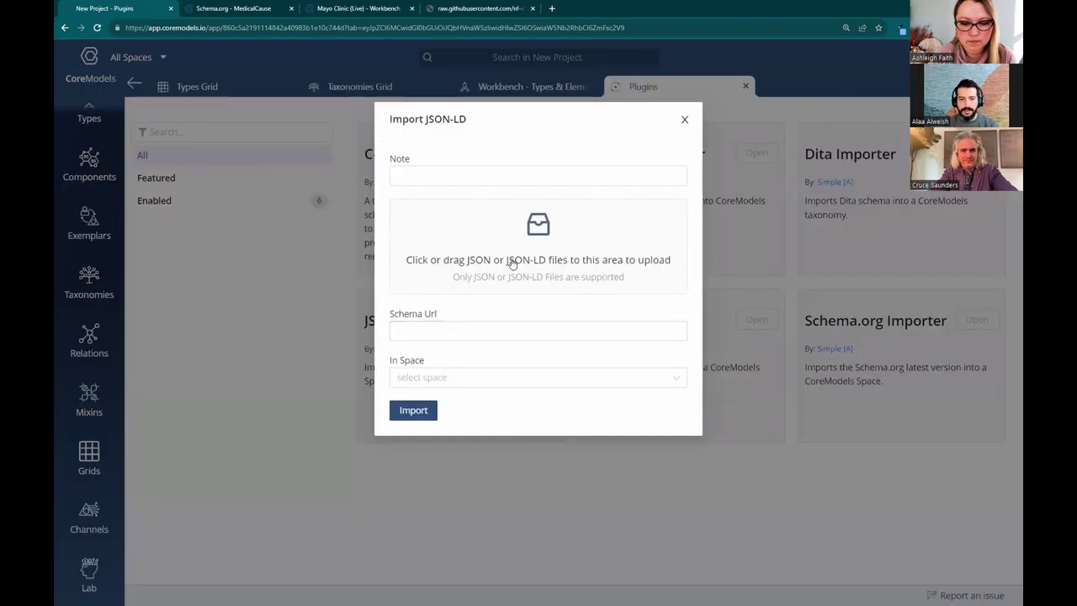
click(436, 333)
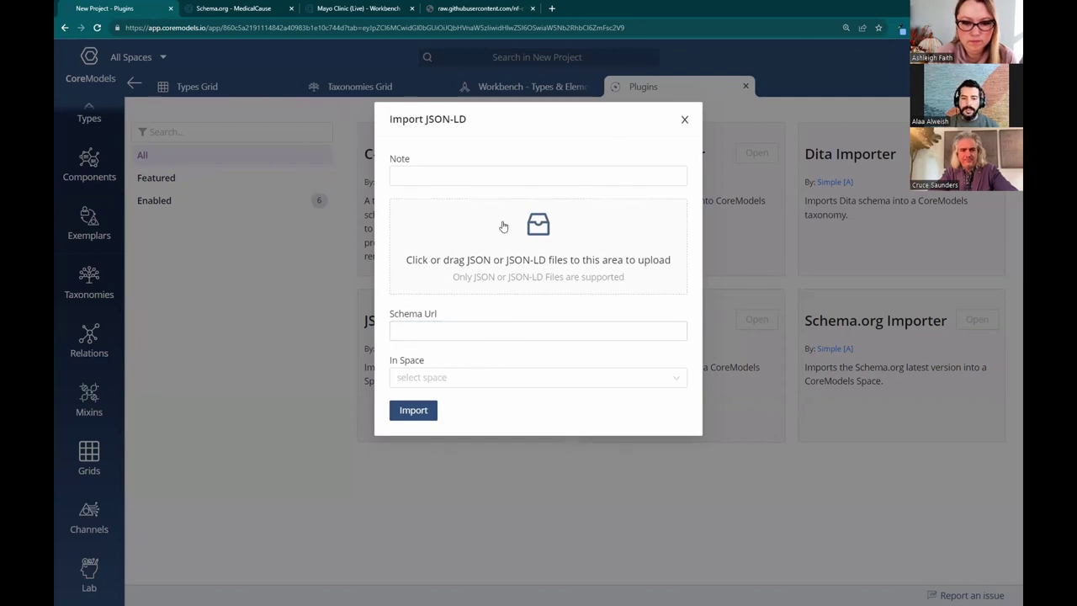
click(685, 122)
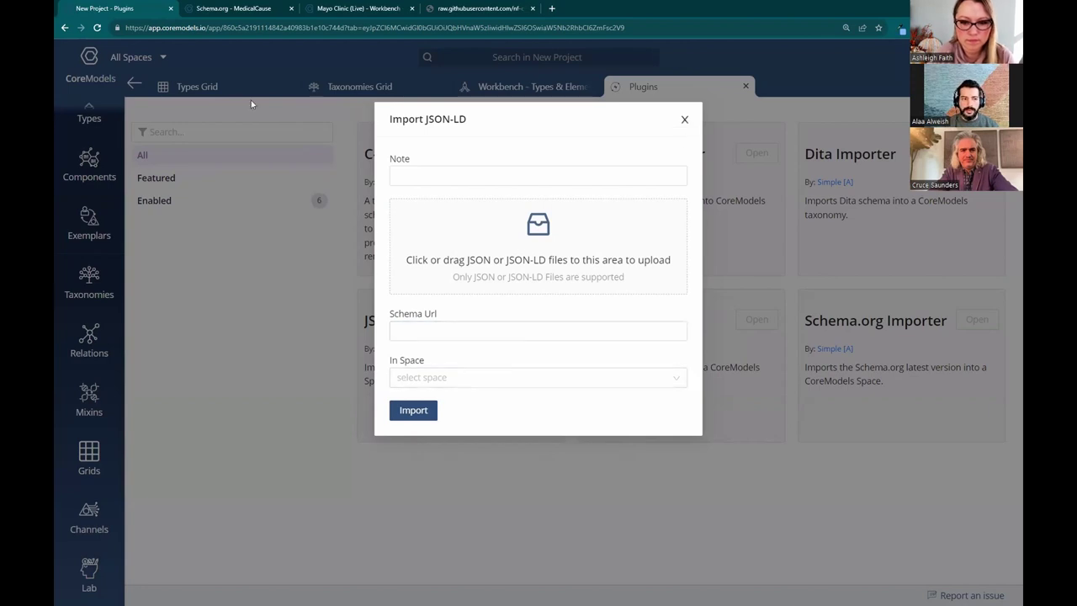
- Create a new space named NF and check it in the list of spaces
click(134, 56)
click(130, 144)
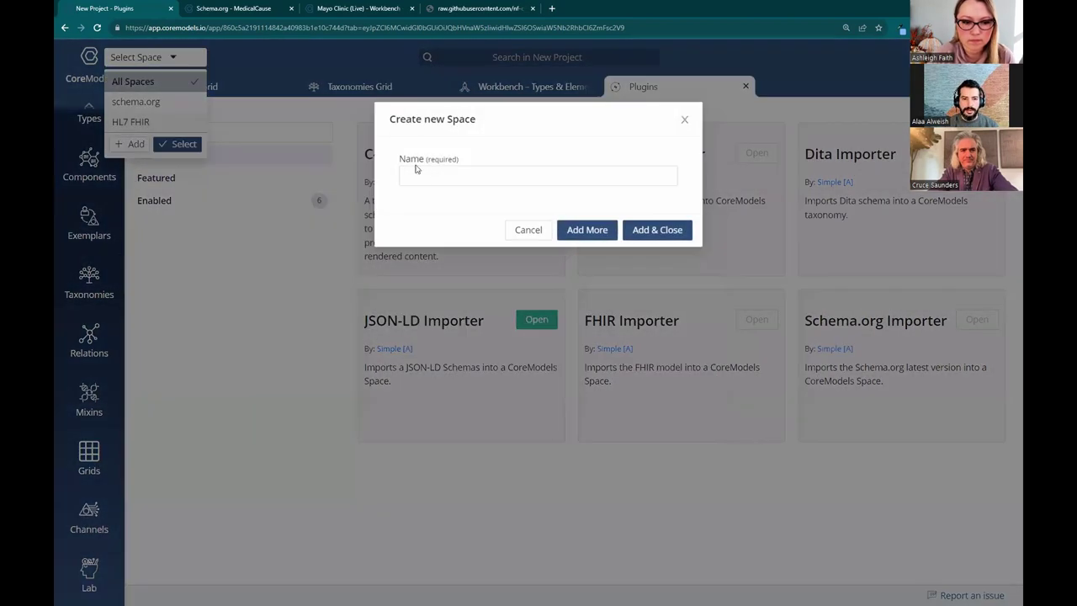
text(NF)
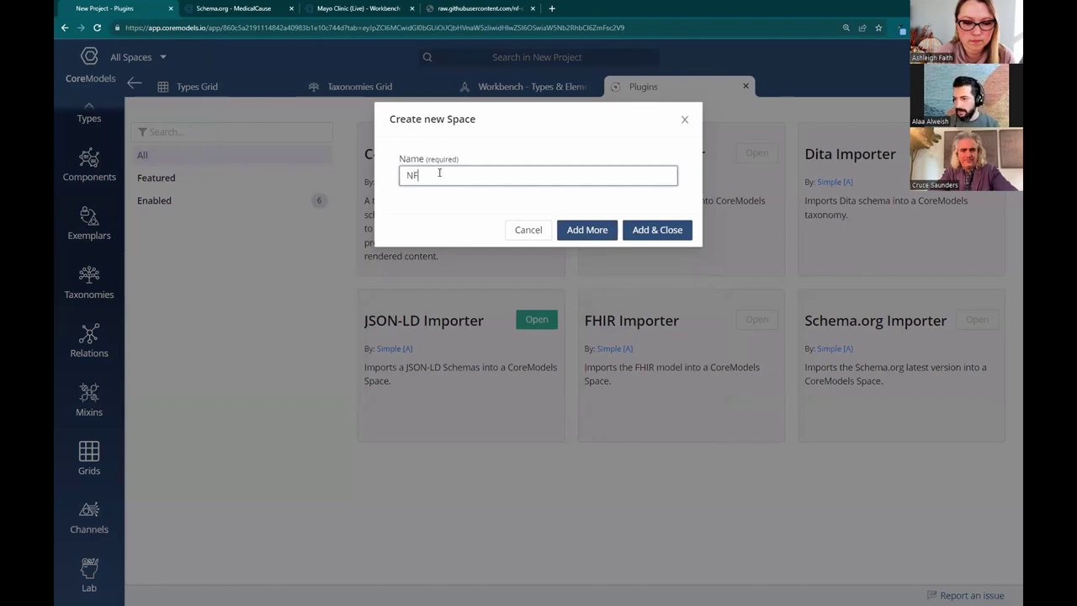
click(656, 238)
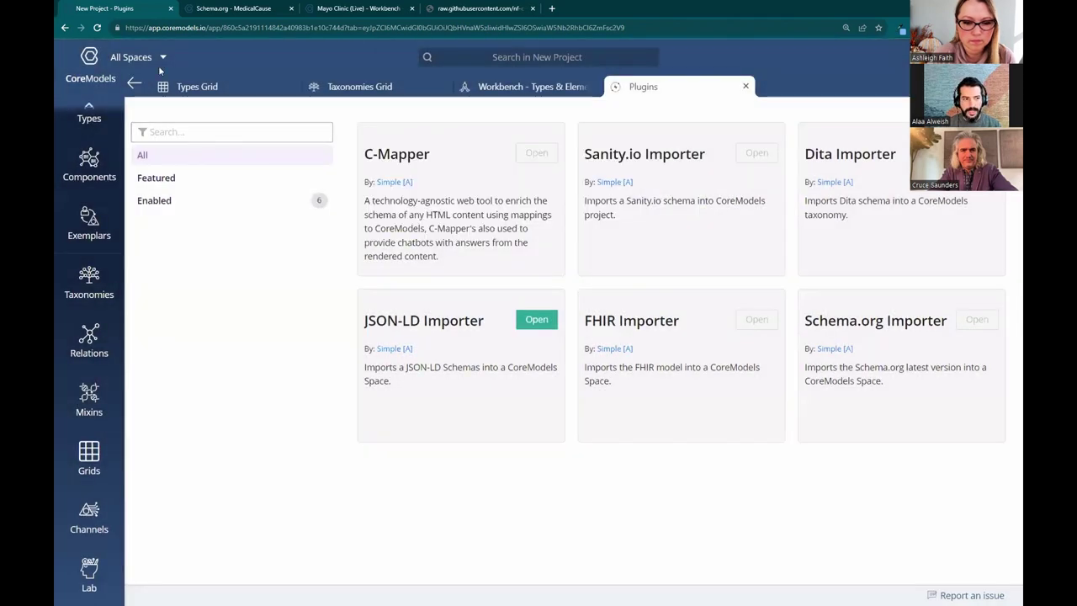
click(160, 57)
click(391, 138)
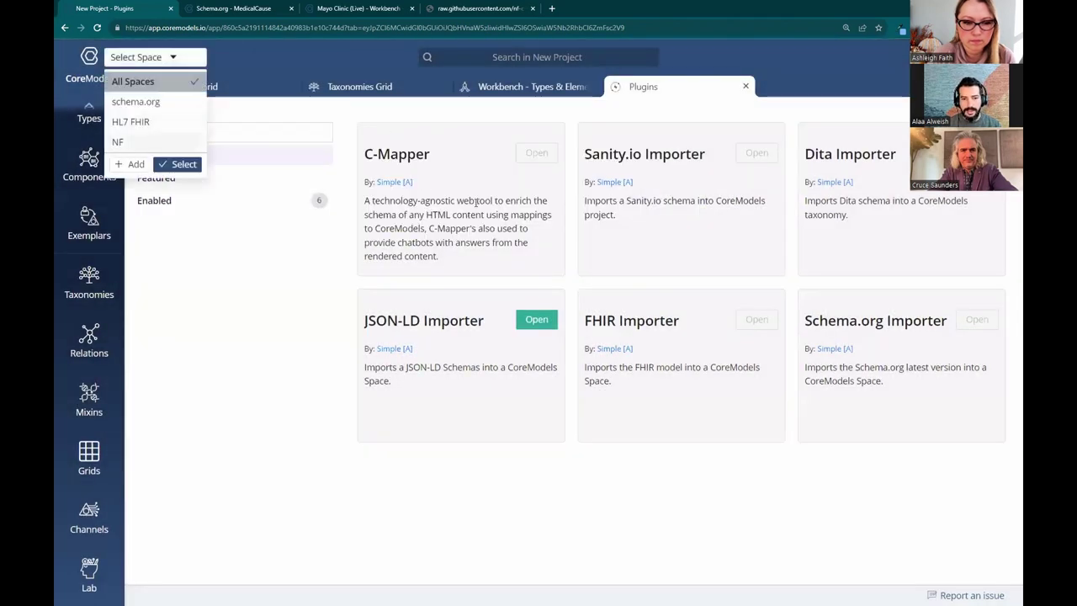
- Reopen the JSON-LD Importer, look through the raw NF.jsonld file in the GitHub browser page, and copy its URL
click(536, 319)
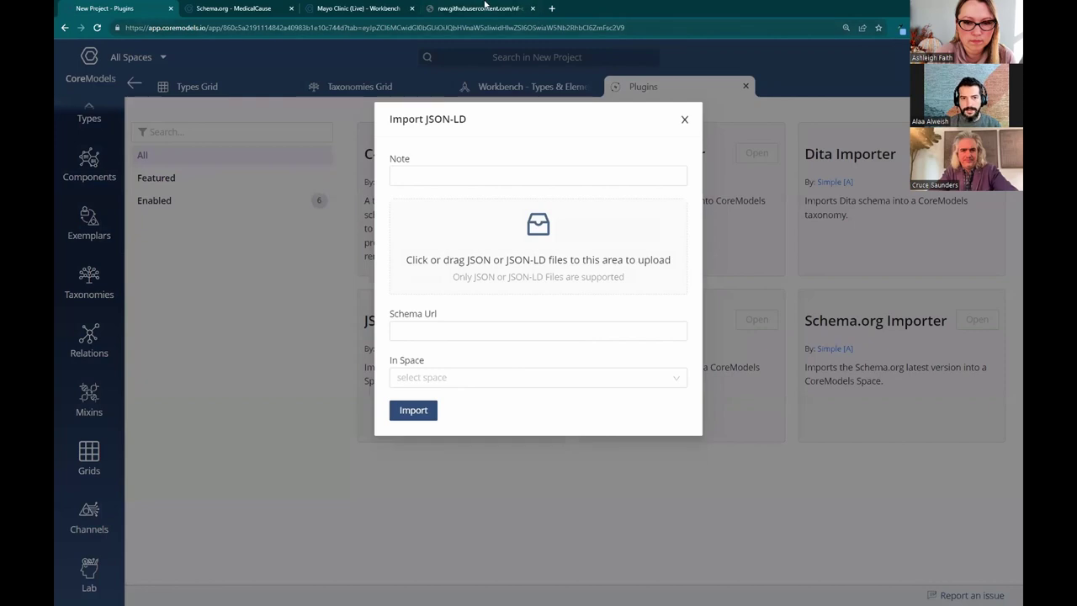
click(480, 9)
scroll(314, 208, down, 5)
scroll(314, 208, down, 5)
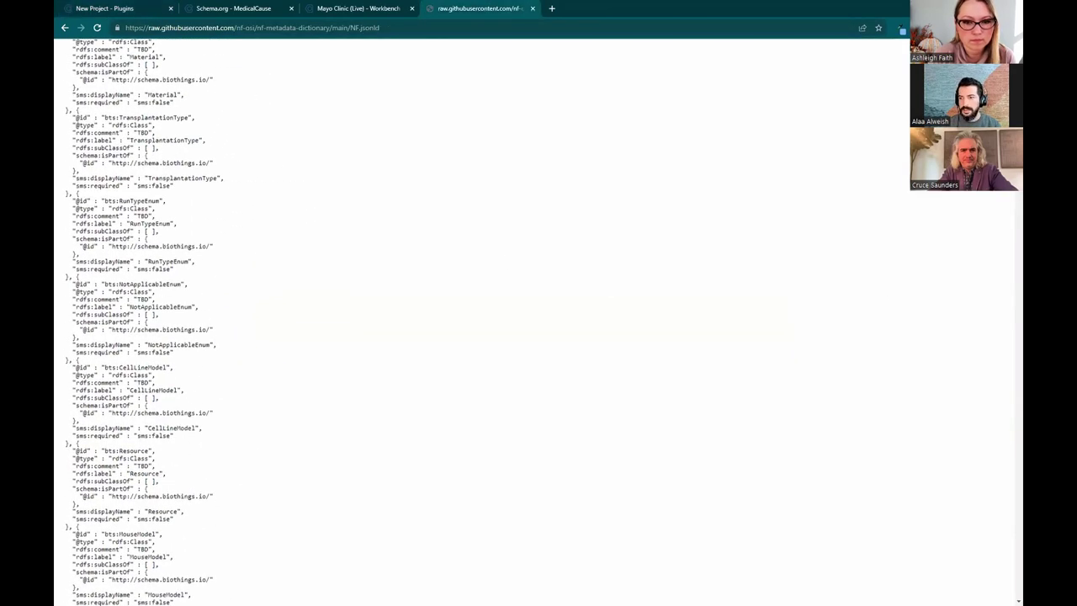
scroll(1007, 245, down, 20)
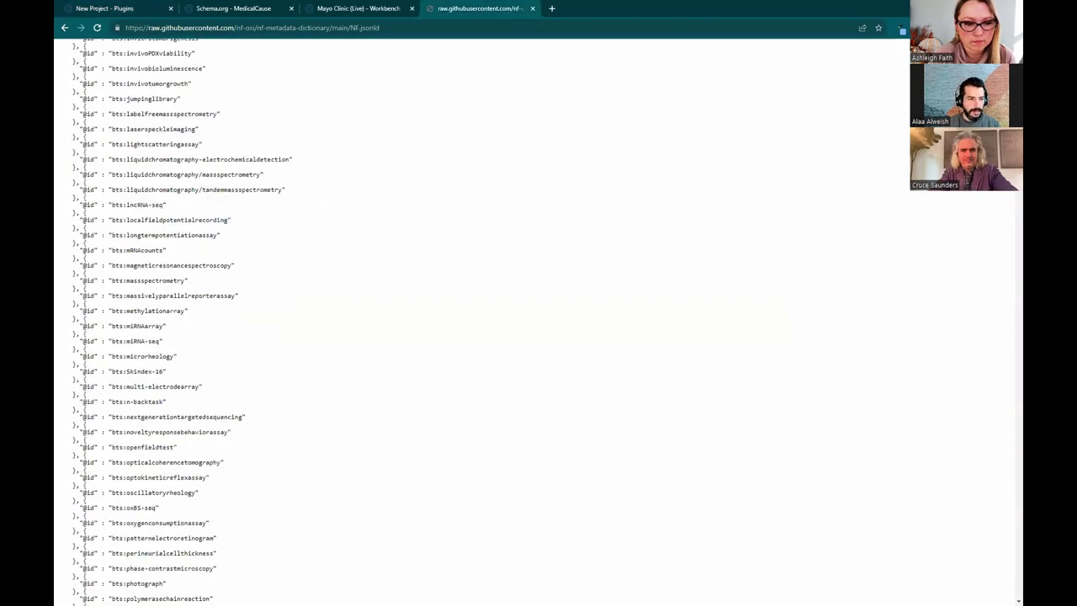
key(Home)
click(178, 27)
key(ctrl+c)
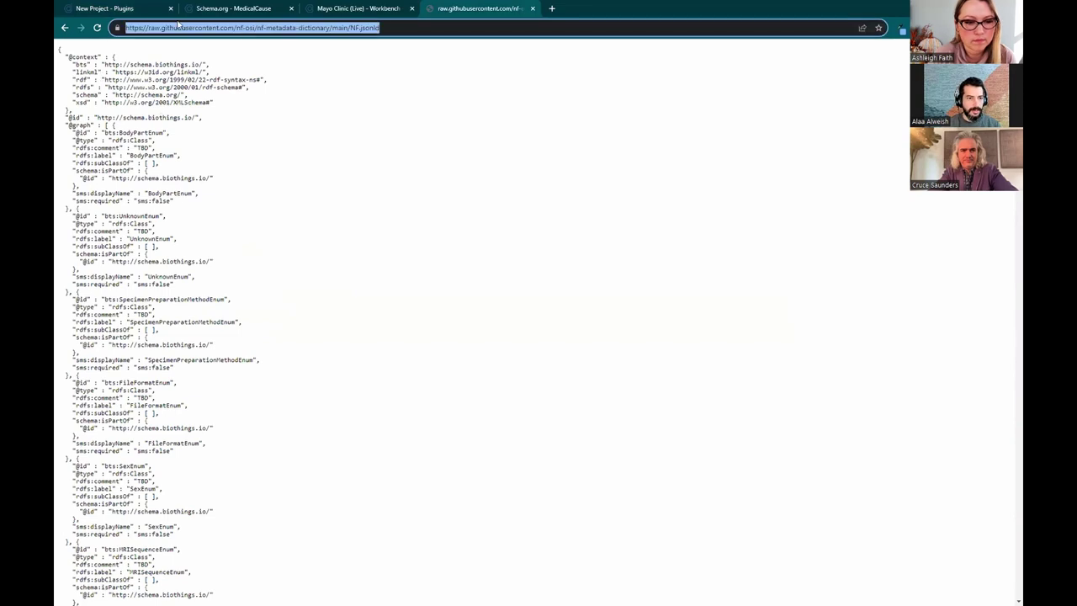
- Set the JSON-LD import's schema URL to the copied NF.jsonld address and check it
click(109, 8)
click(436, 336)
key(ctrl+v)
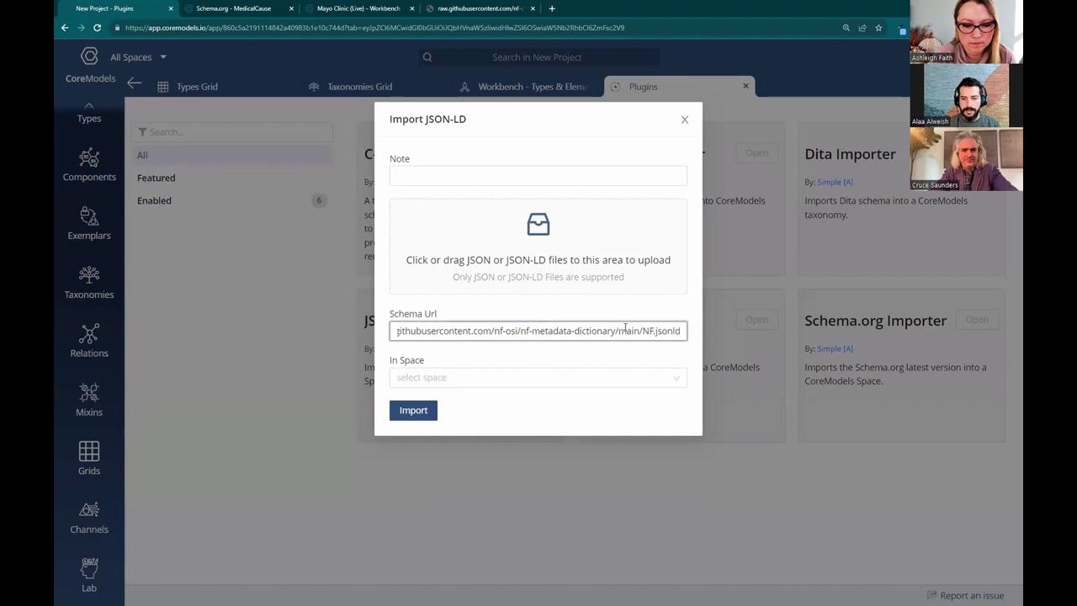
drag(625, 328, 334, 315)
click(448, 337)
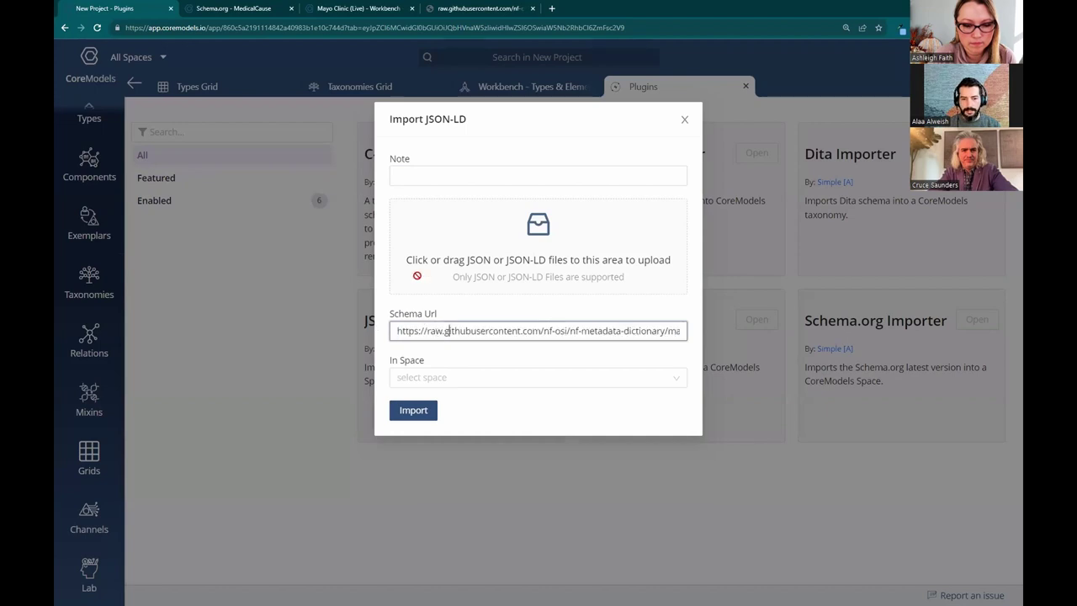
- Set the import's space to NF and its note to NF, and run the JSON-LD import
click(457, 380)
click(407, 444)
click(419, 178)
text(NF)
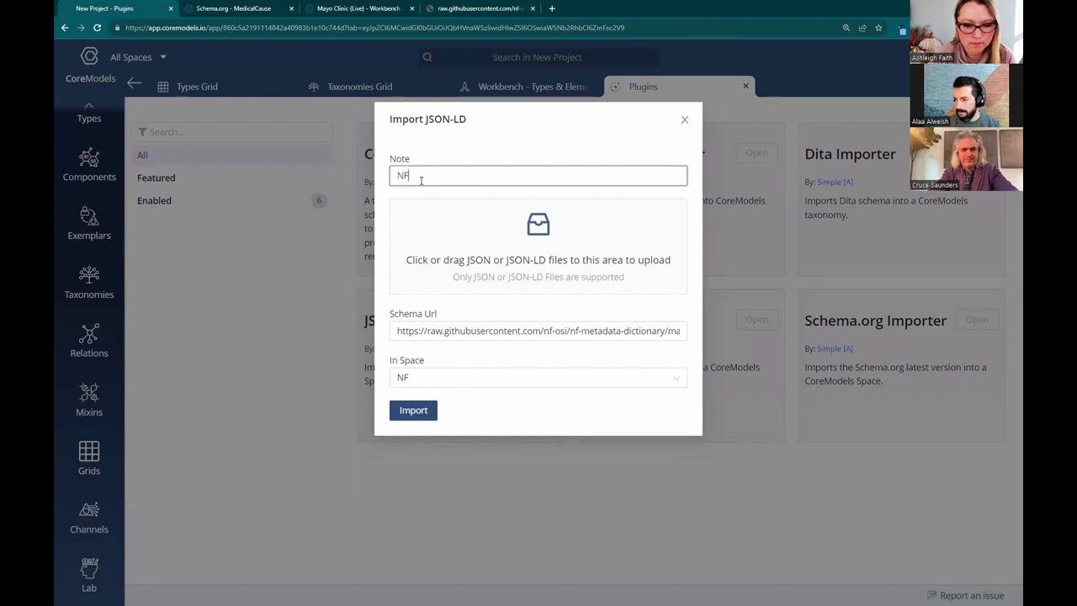
click(413, 410)
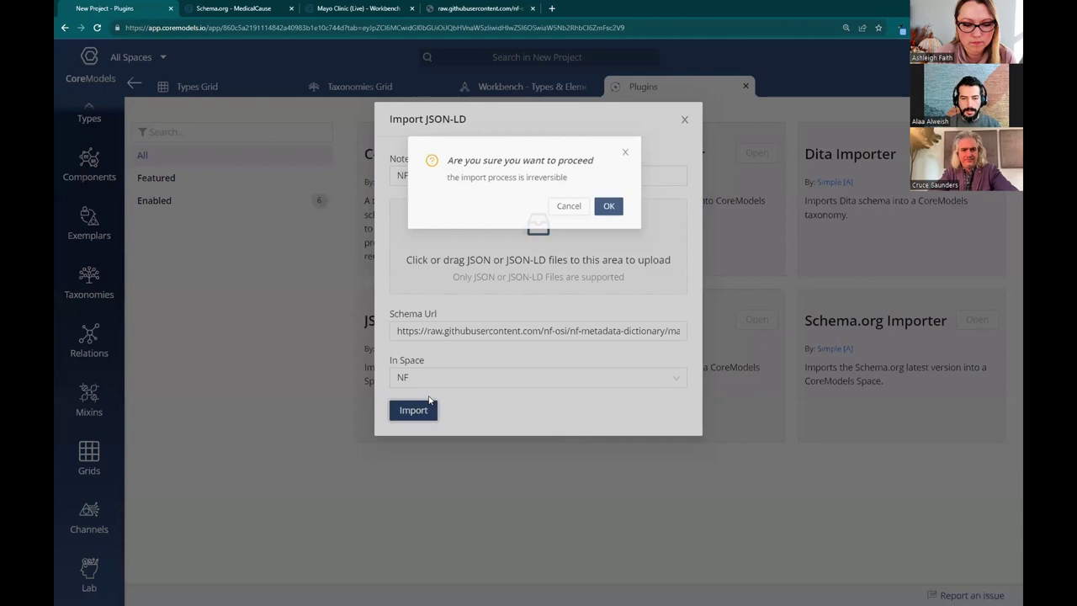
click(645, 186)
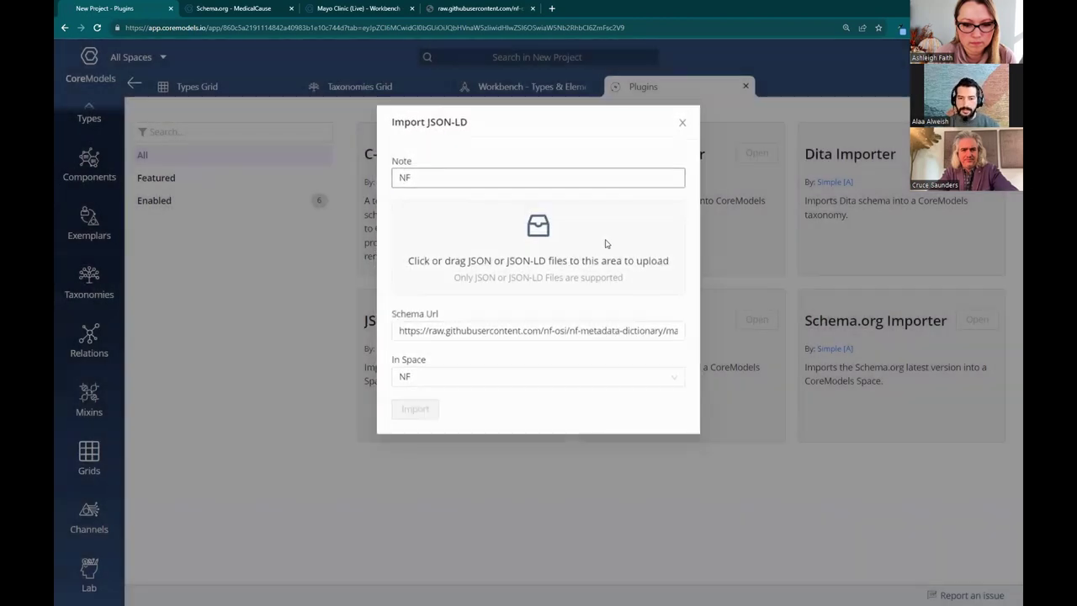